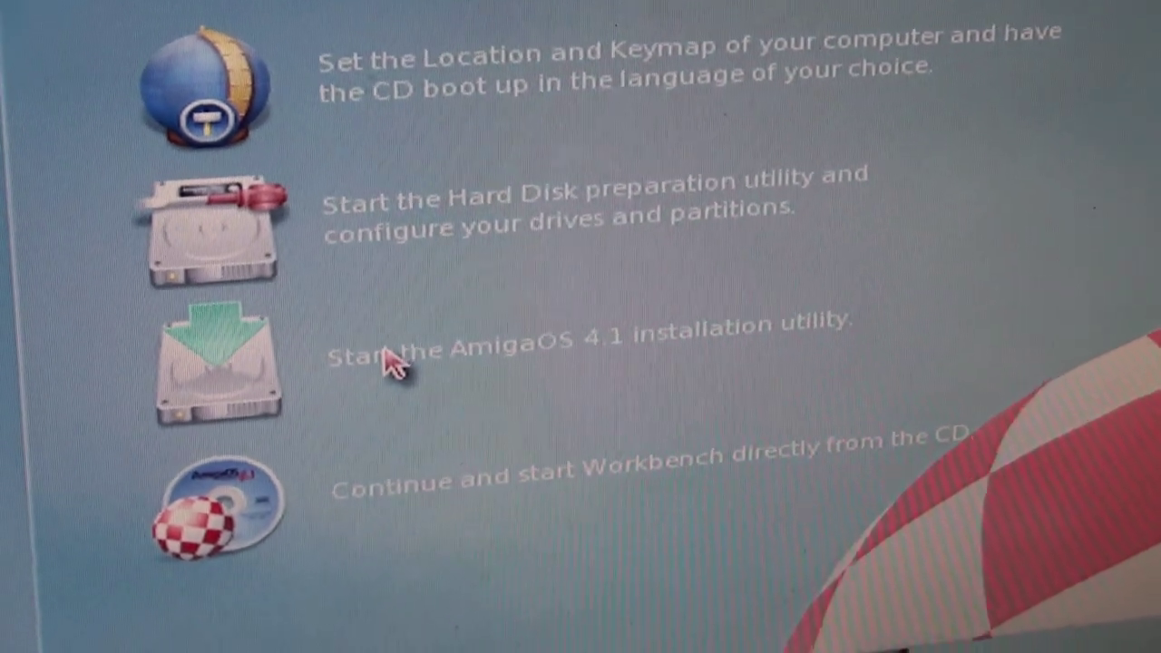
Step: Start the AmigaOS 4.1 installation utility, keeping the default localisation settings
left_click(367, 396)
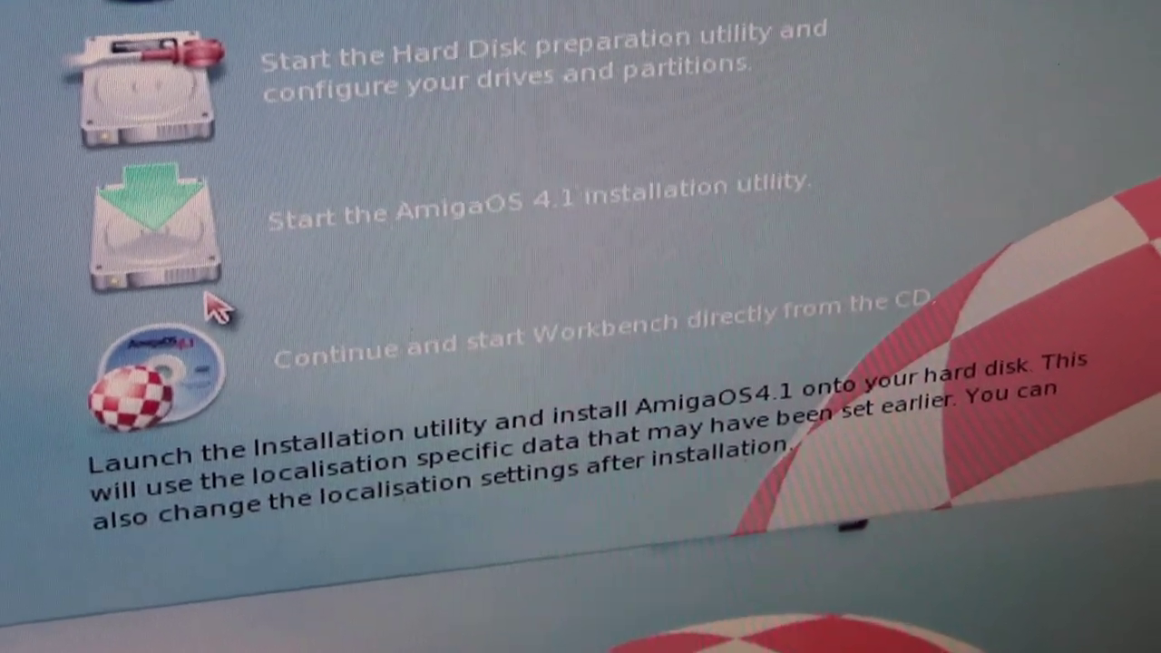
left_click(262, 489)
left_click(207, 341)
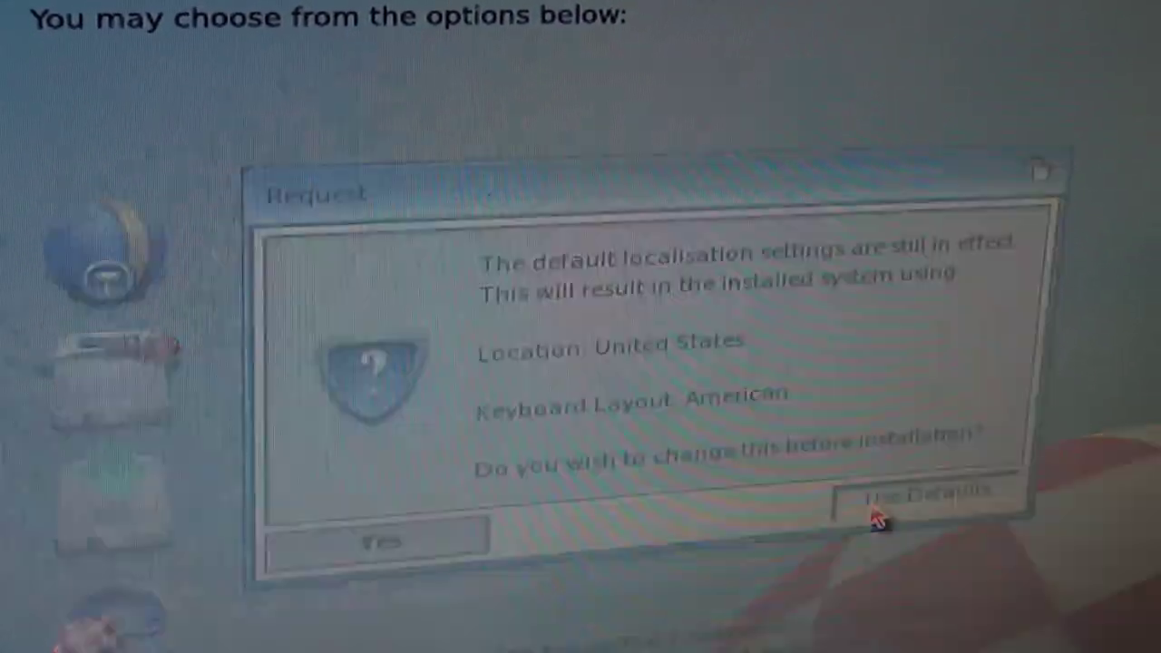
left_click(878, 496)
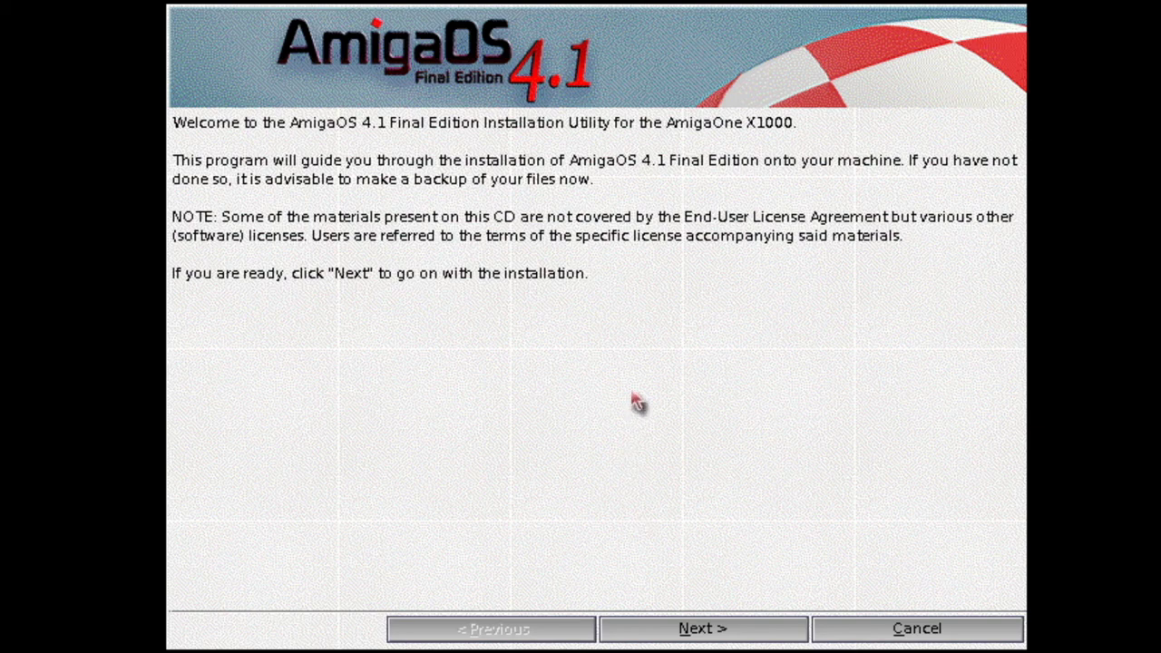
Step: Go past the installer's welcome page, read the software license through to its end and accept the agreement
left_click(742, 632)
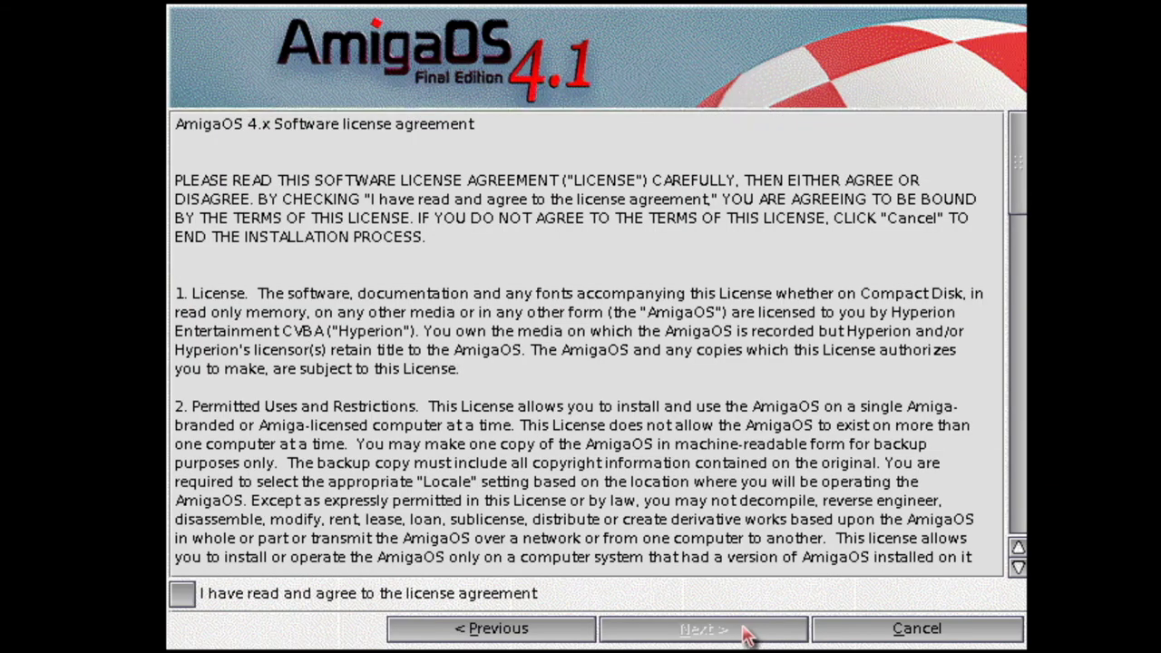
scroll(1023, 186, "down", 1)
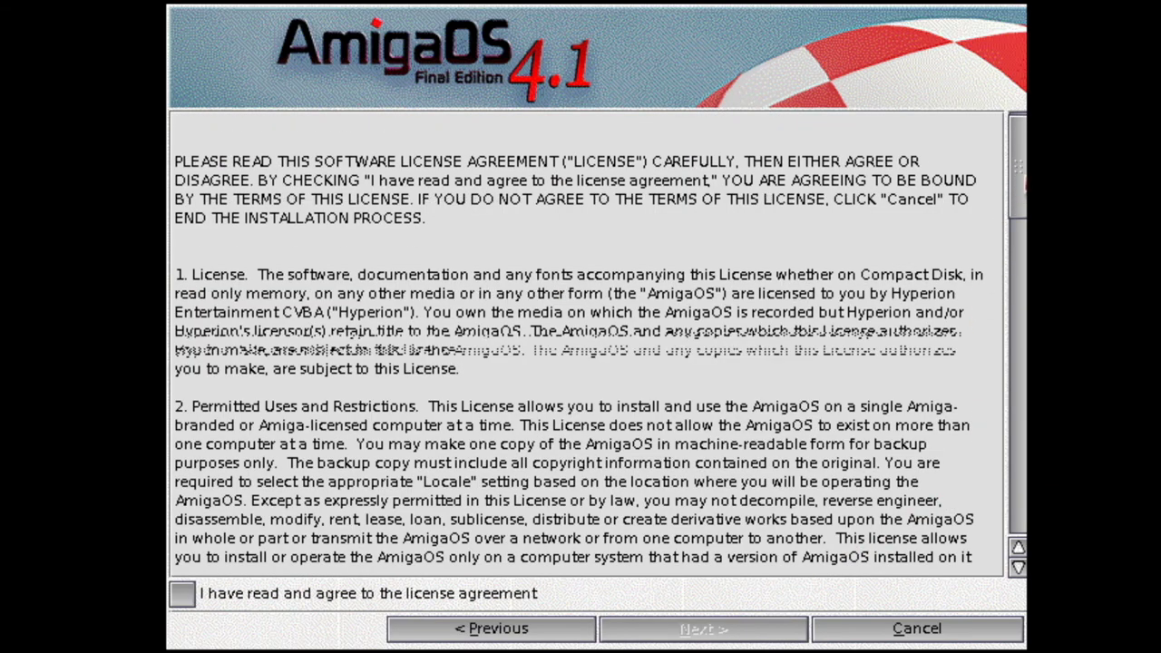
left_click_drag(1023, 181, 1018, 482)
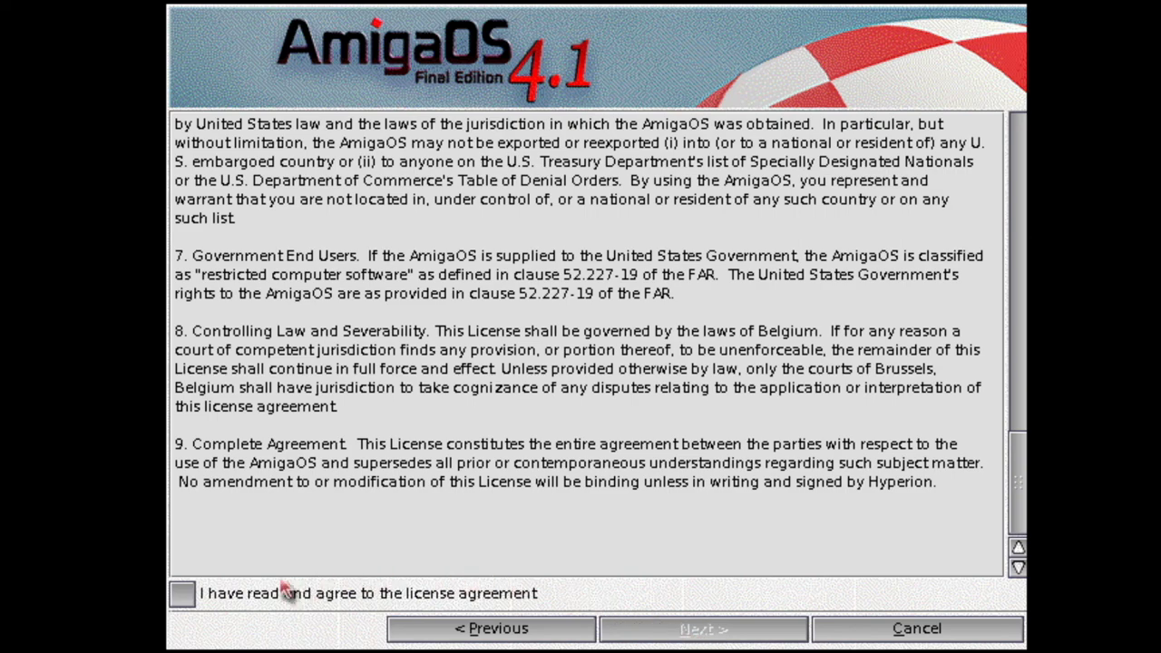
left_click(179, 595)
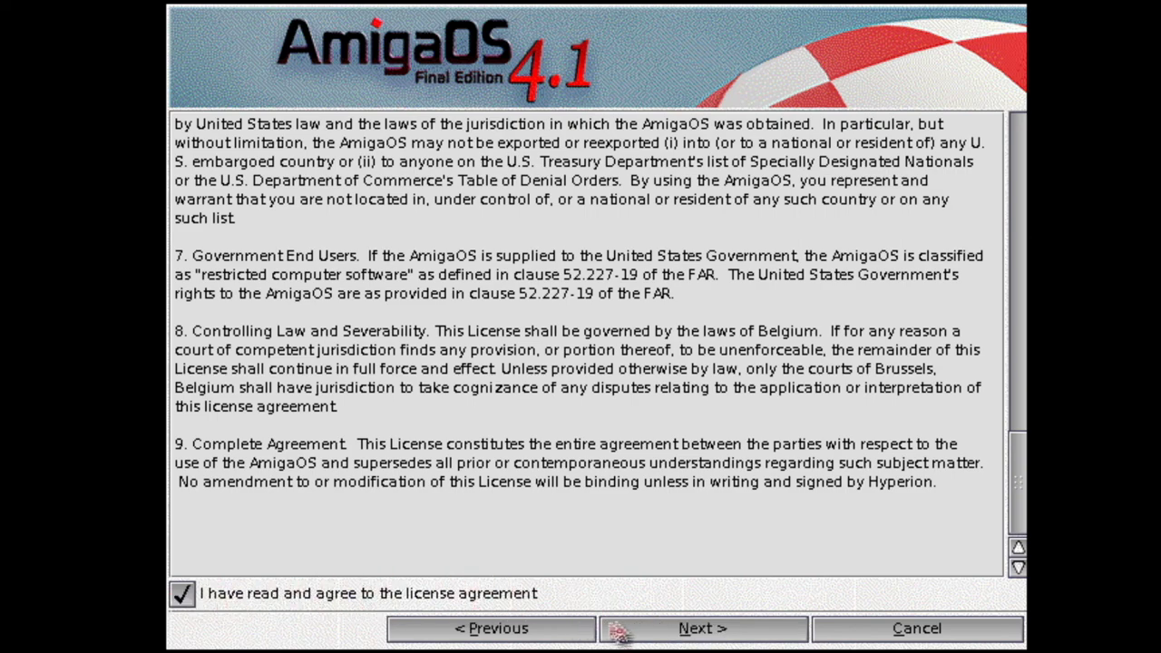
left_click(658, 633)
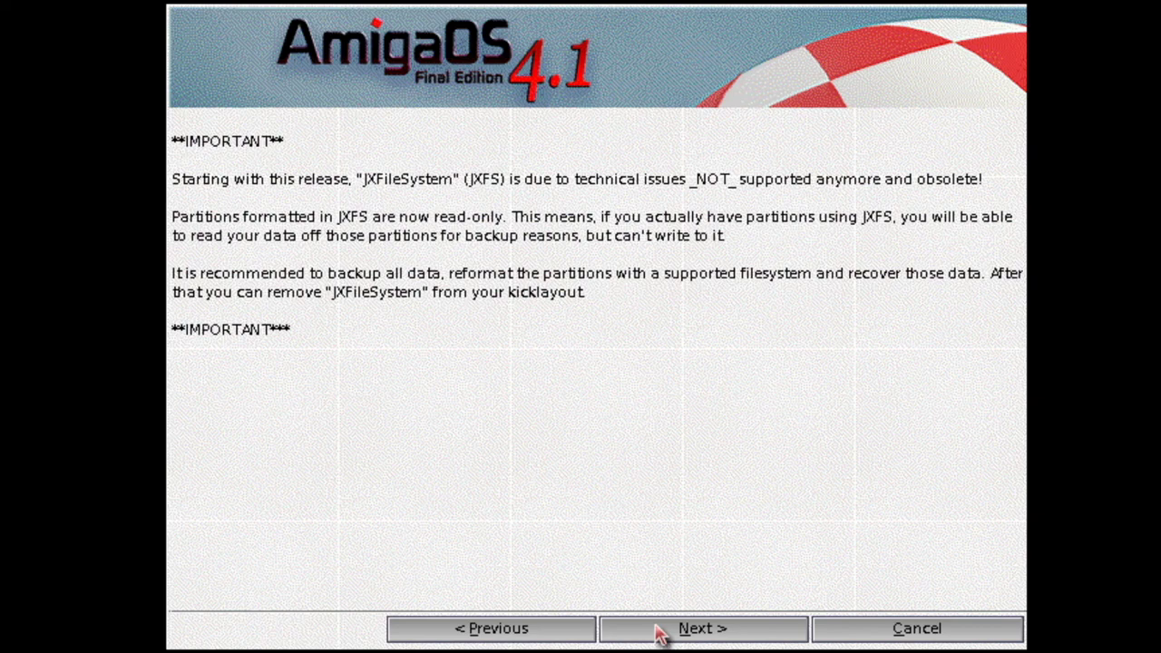
Step: Continue past the JXFileSystem notice, the Install option and the SWAP partition page, and run Media Toolbox
left_click(659, 634)
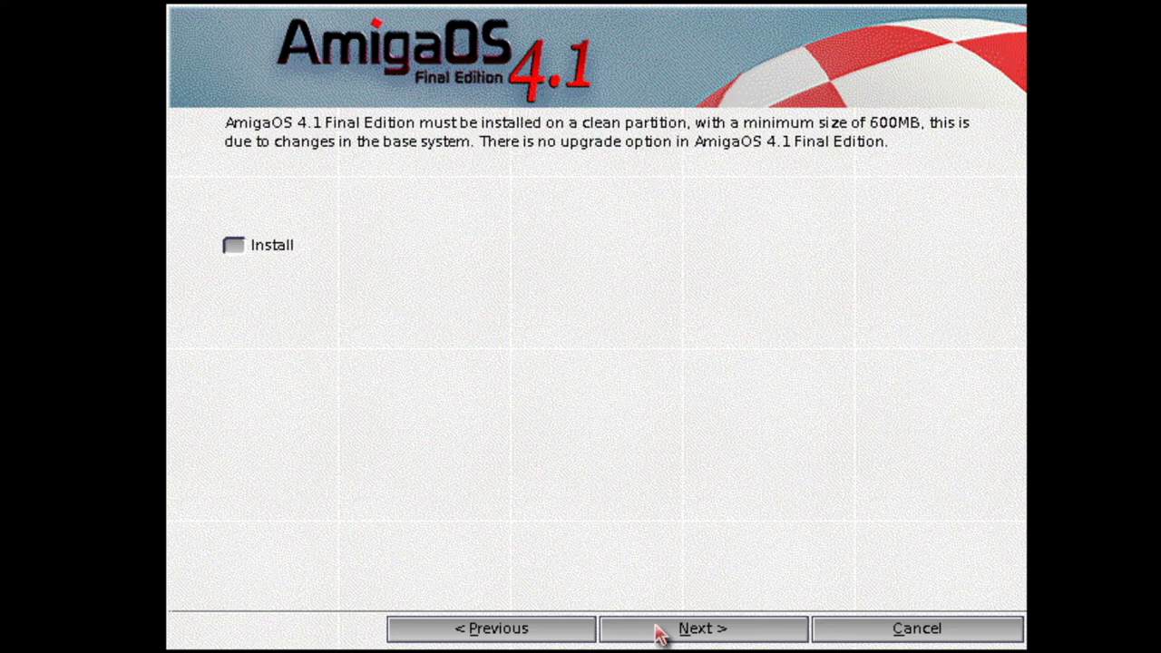
left_click(659, 634)
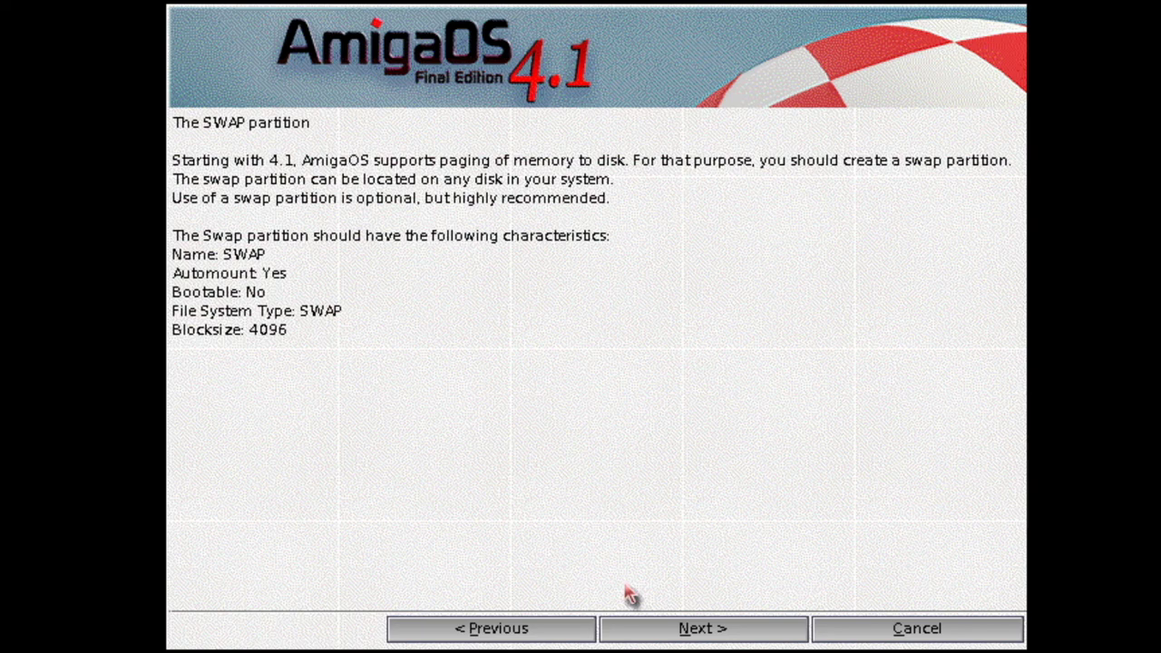
left_click(686, 626)
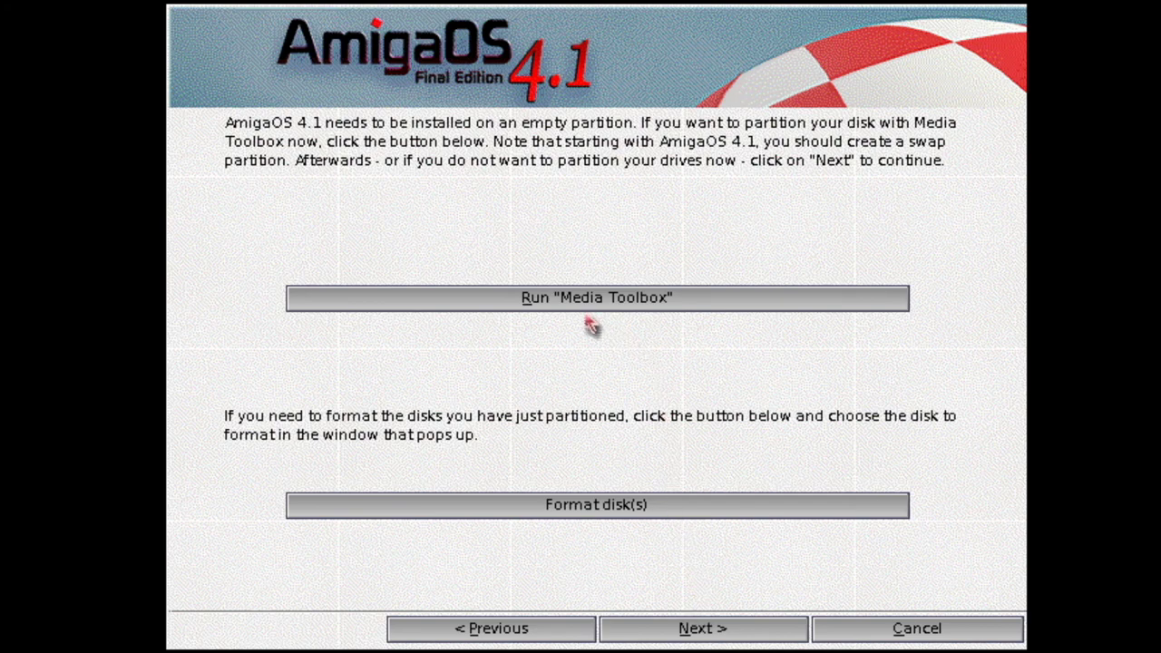
left_click(557, 305)
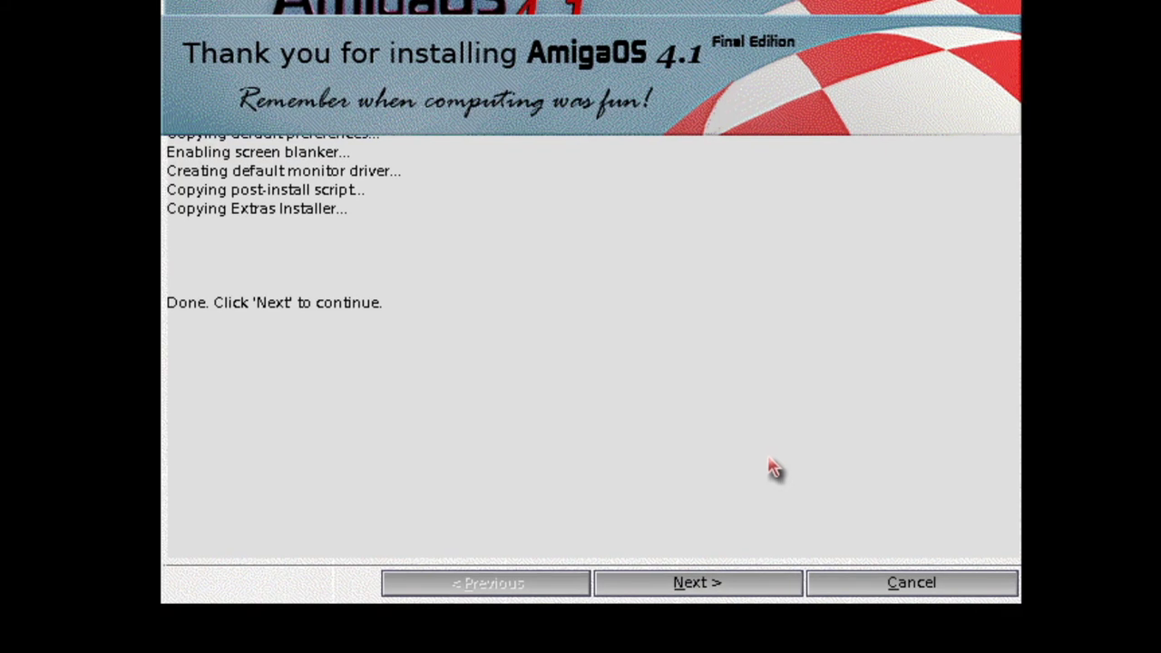
Step: Finish the completed installation to reset the machine and respond to the missing-disk requests for CD0
left_click(753, 635)
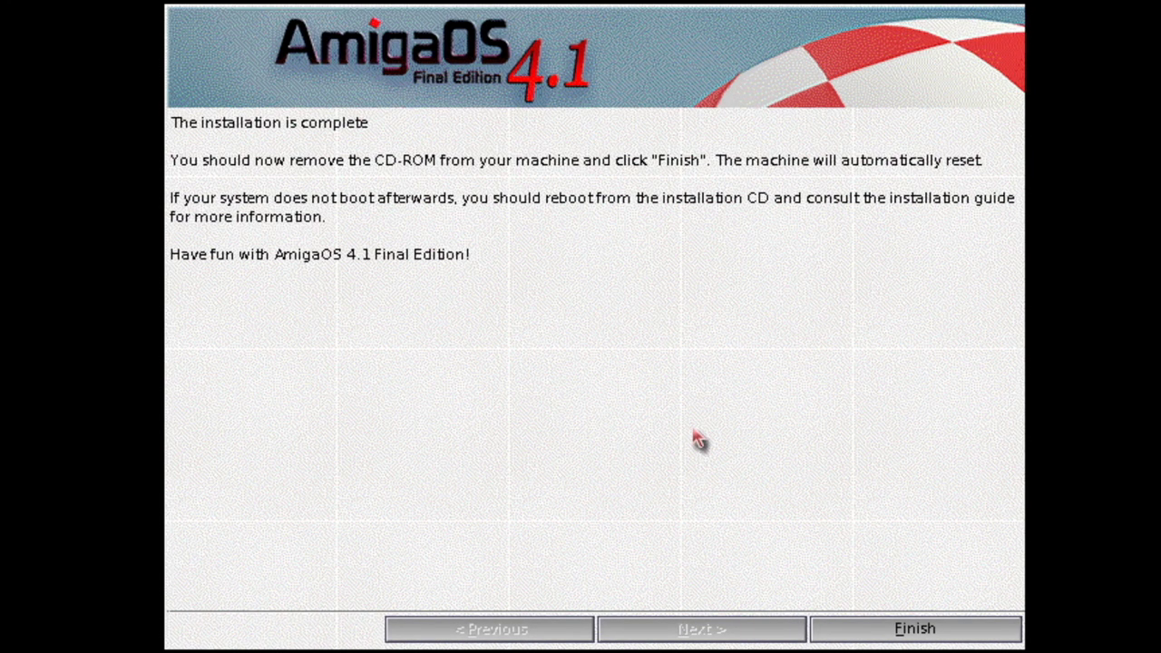
left_click(905, 629)
left_click(693, 418)
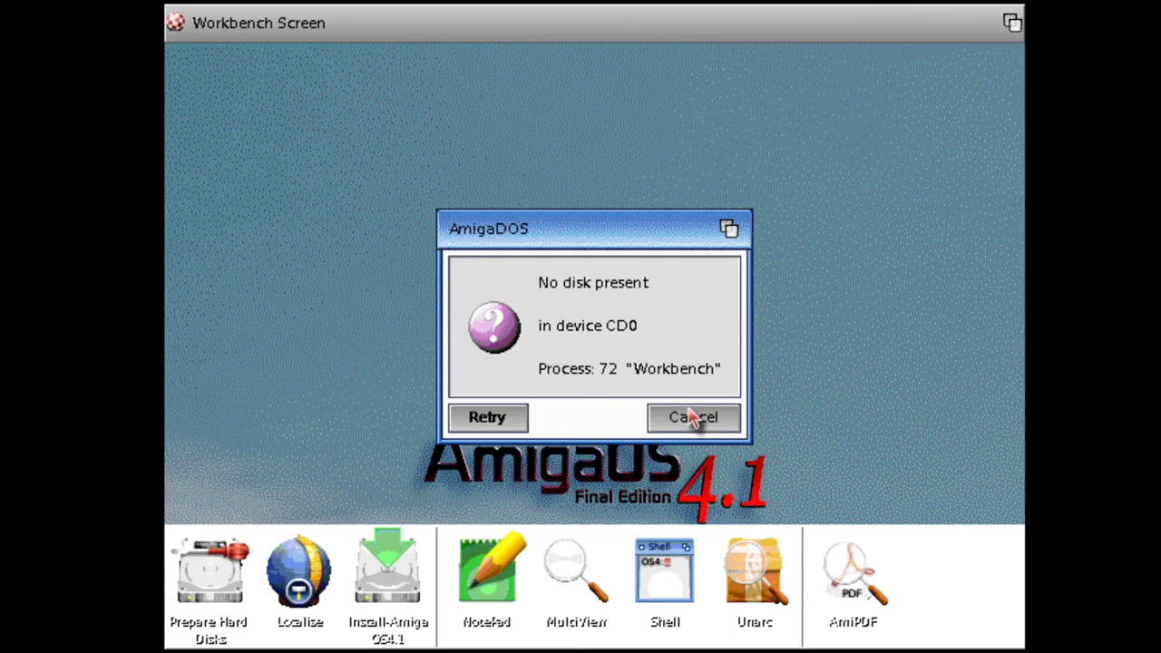
left_click(693, 417)
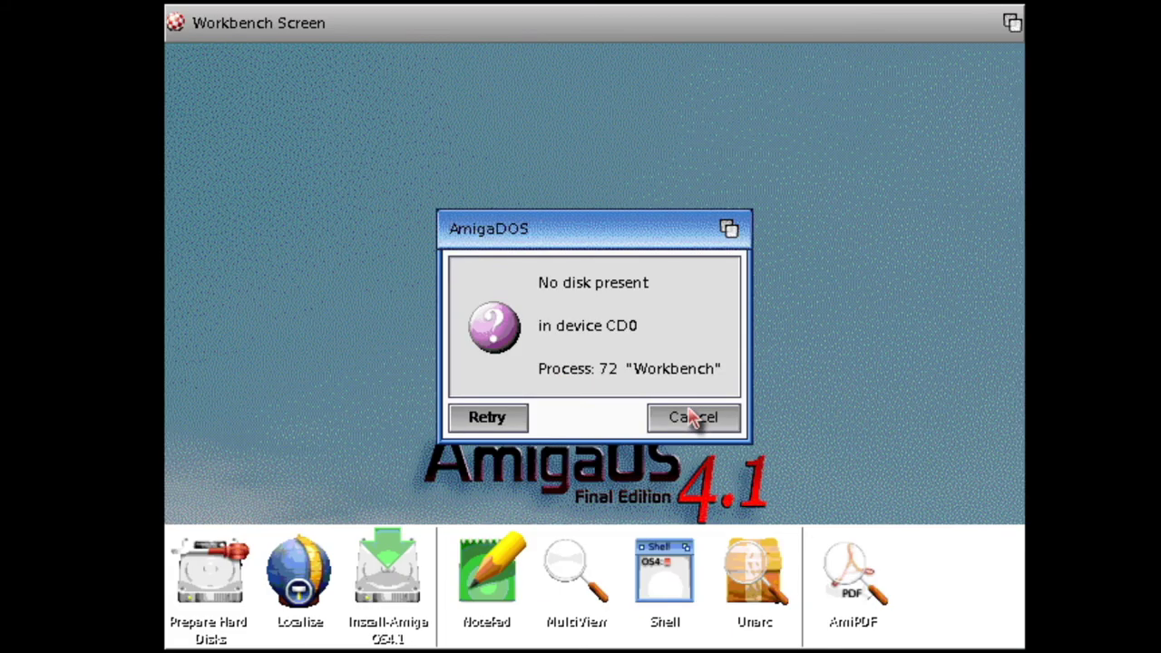
left_click(483, 427)
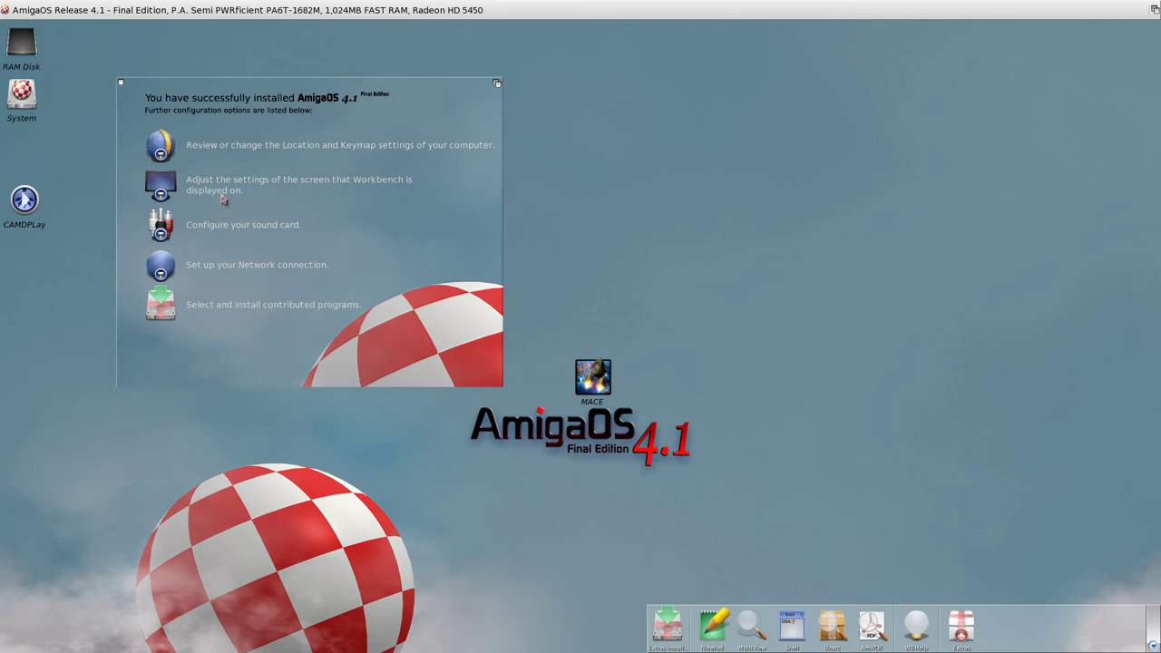
Step: Browse the available languages in the Locale preferences, and close the Locale and Input preferences without saving
left_click(163, 147)
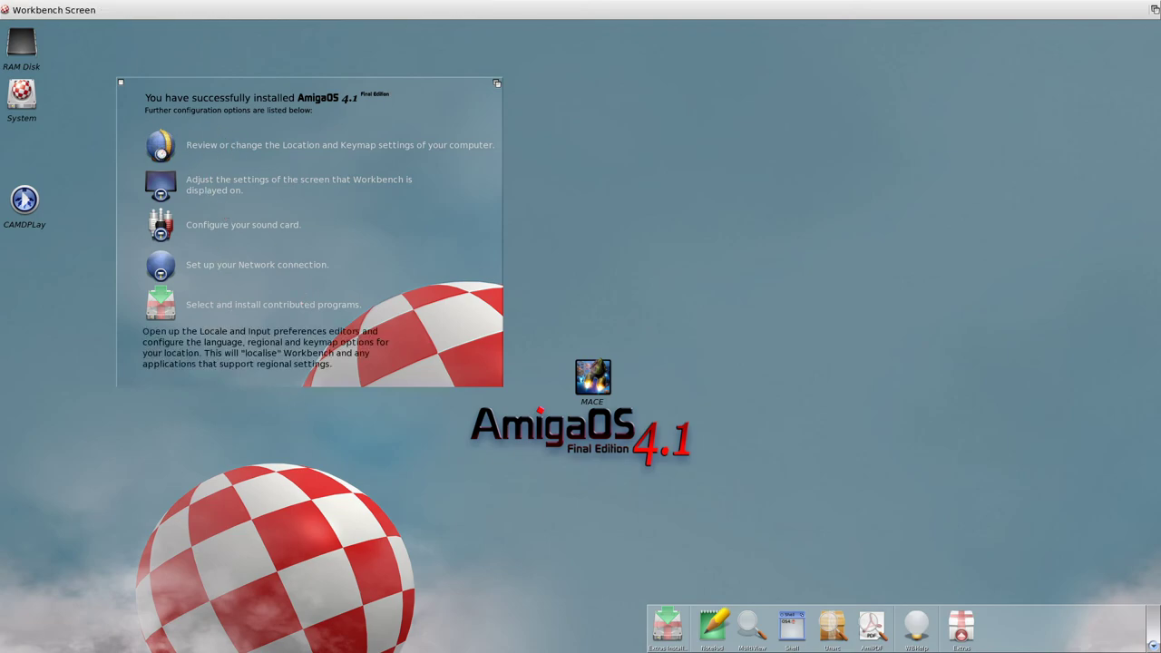
scroll(598, 281, "down", 7)
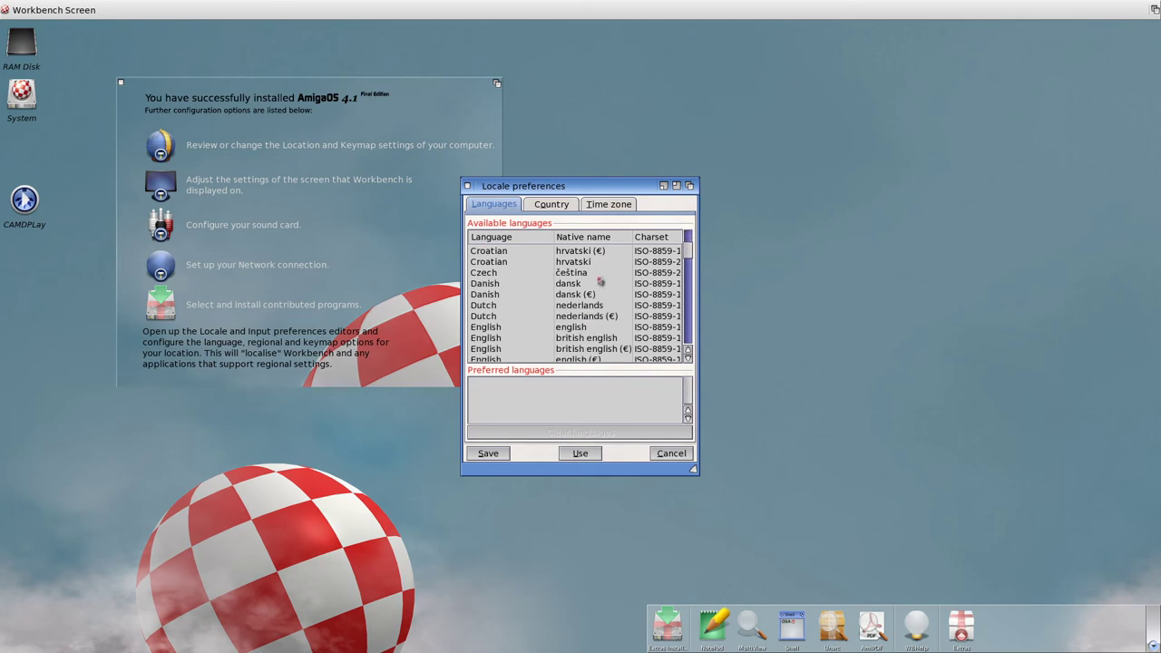
scroll(605, 283, "down", 10)
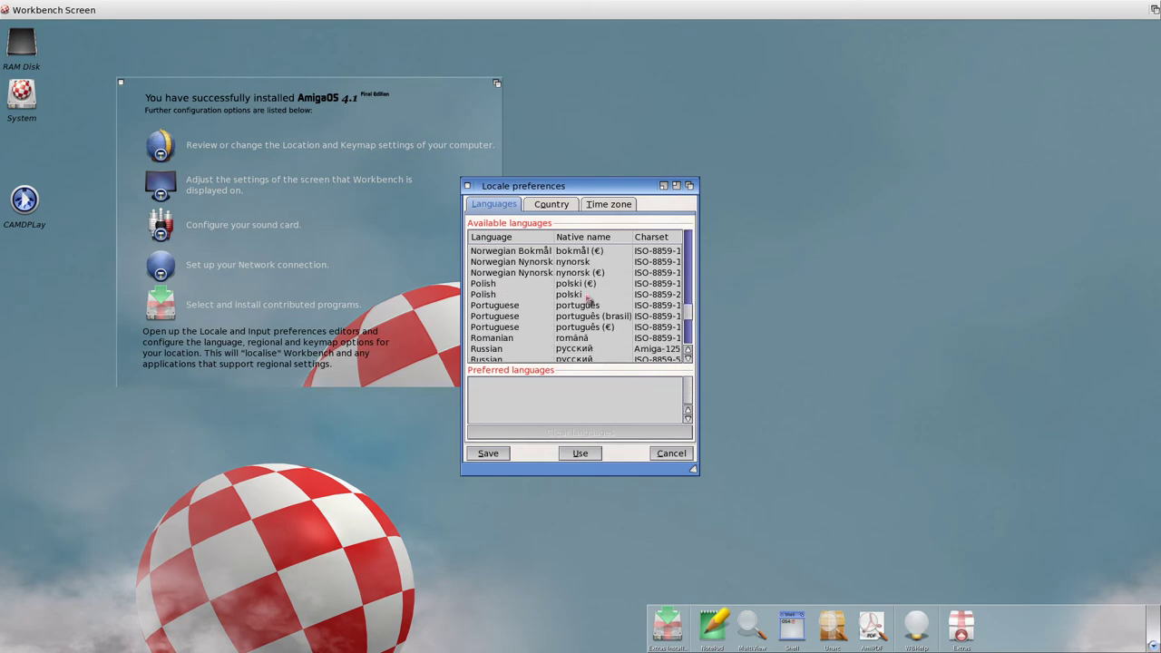
left_click(670, 453)
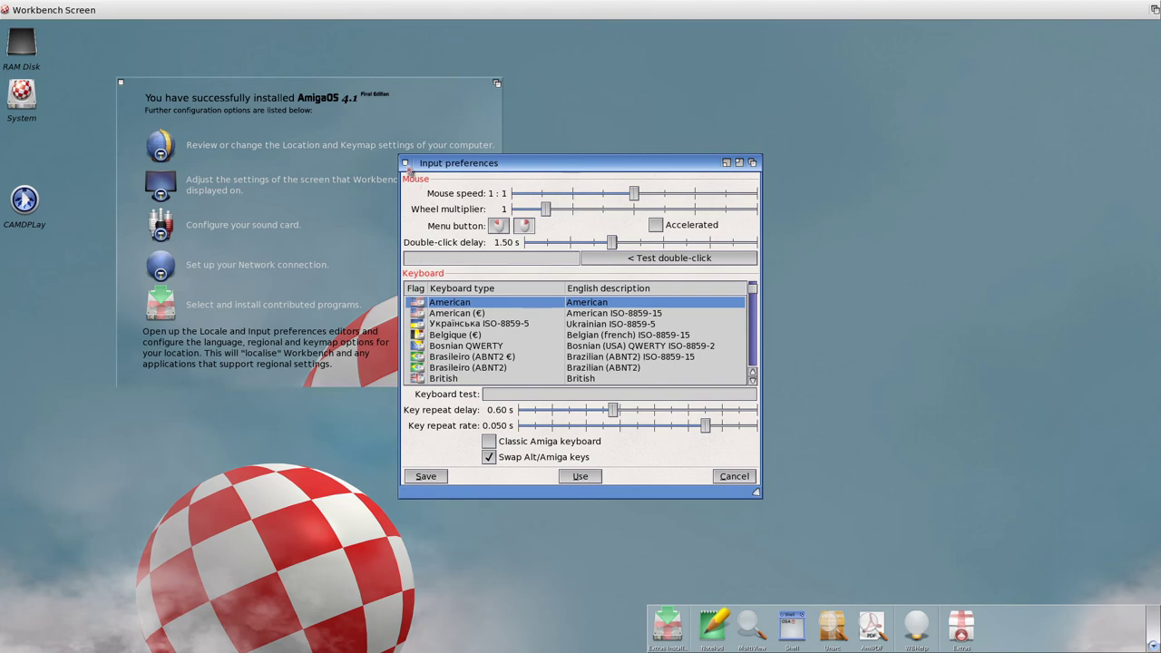
left_click(405, 163)
Step: Examine the available screen modes and the monitor settings in the ScreenMode preferences, and cancel without changes
left_click(165, 191)
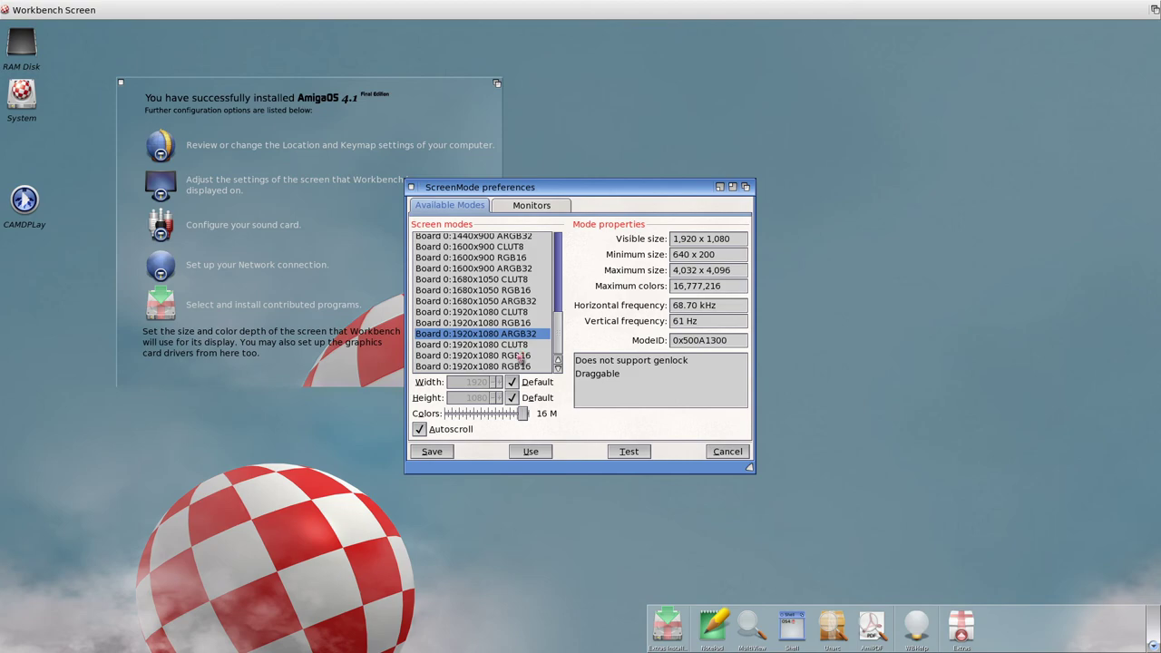
scroll(523, 356, "up", 5)
scroll(504, 302, "up", 8)
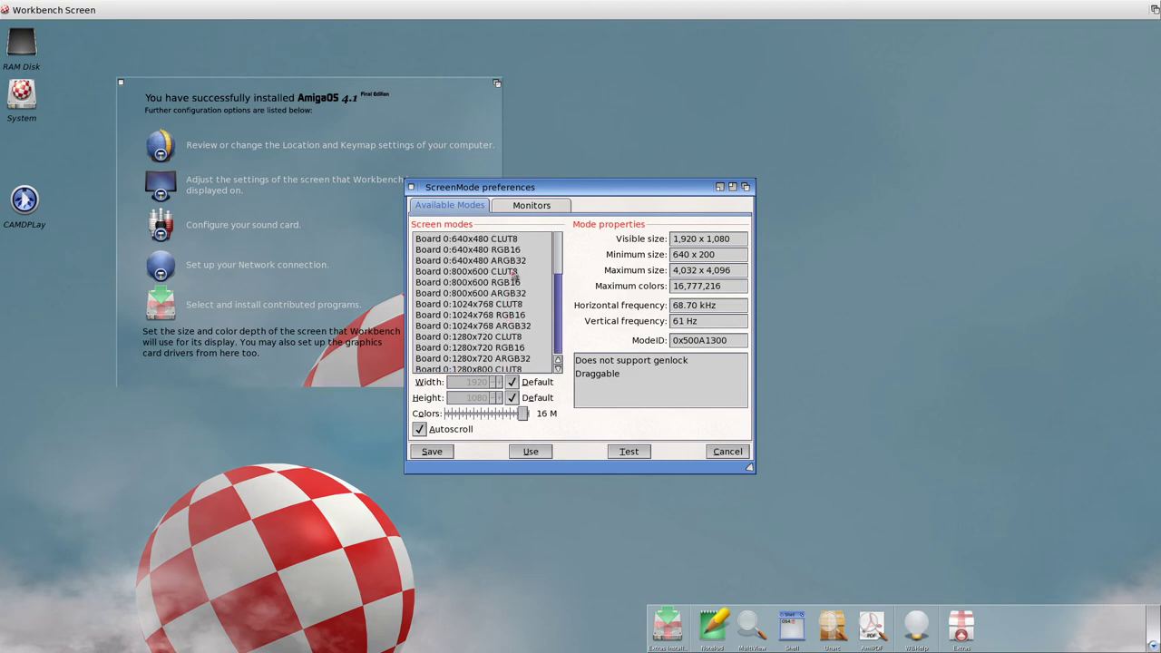
left_click(525, 207)
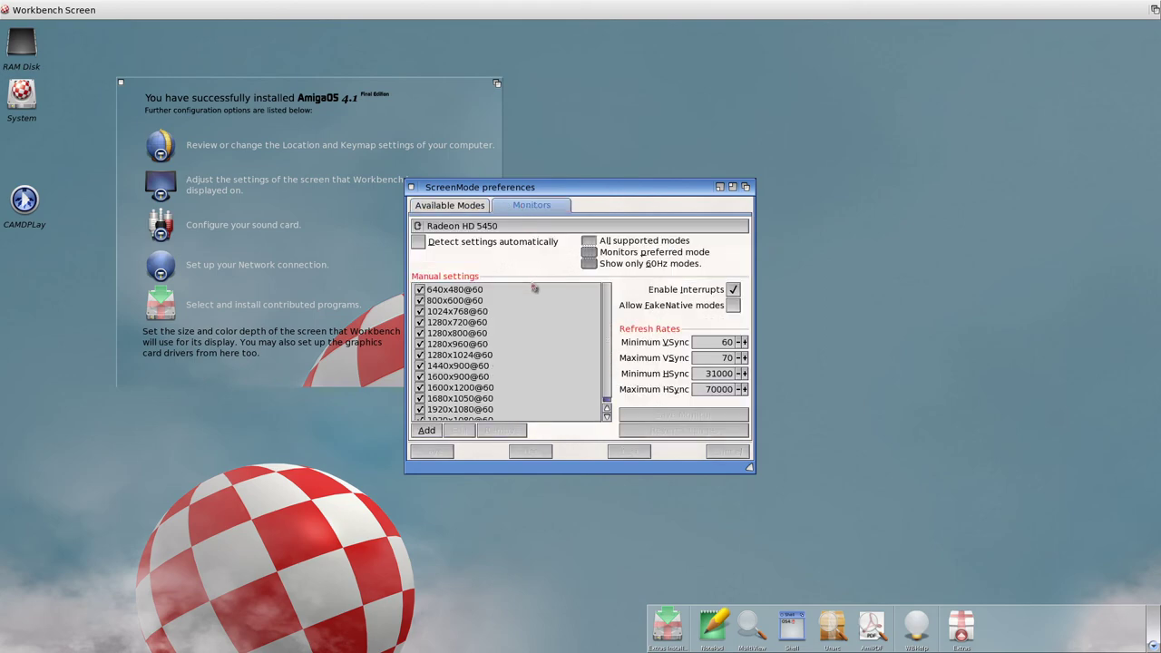
left_click(469, 208)
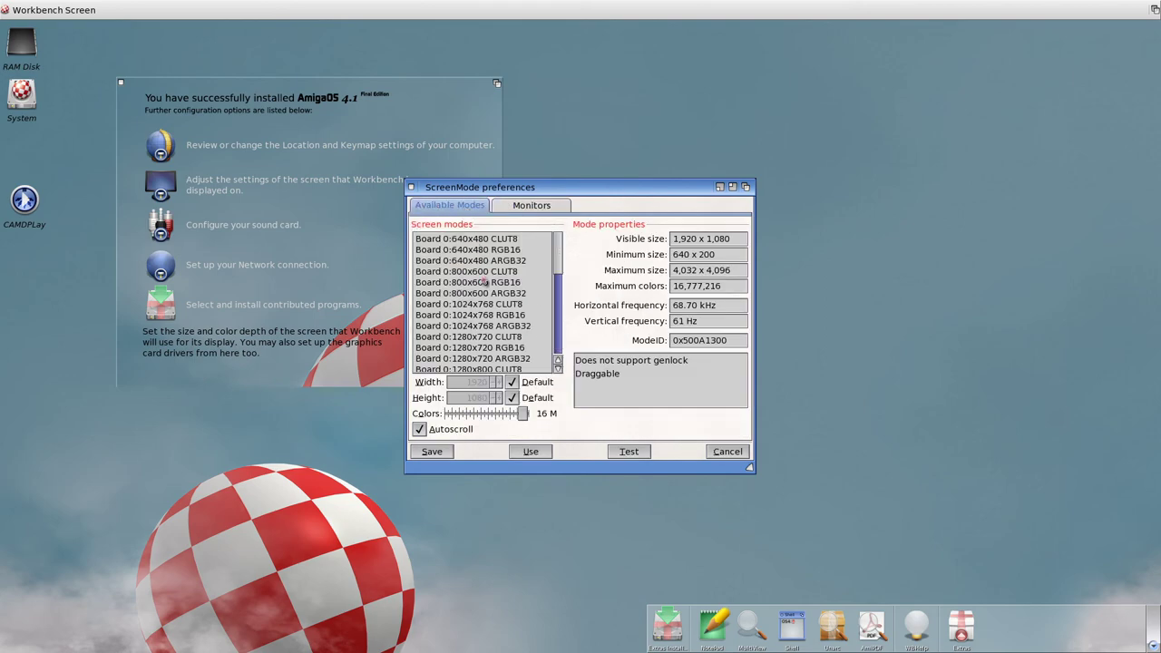
scroll(485, 290, "down", 10)
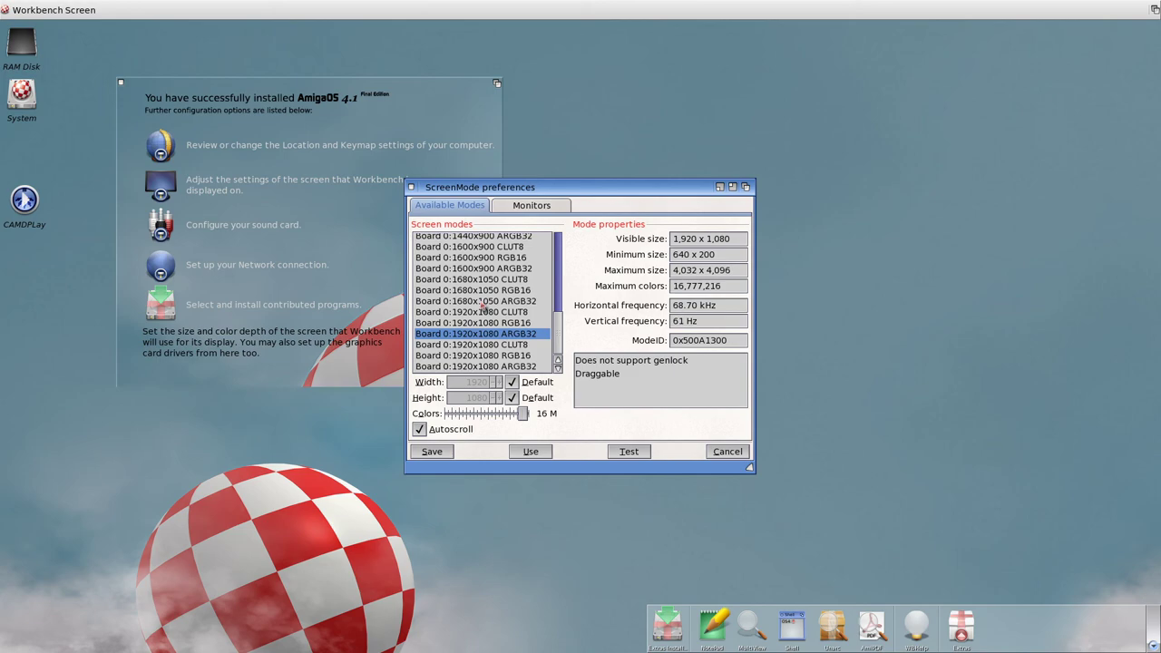
left_click(727, 451)
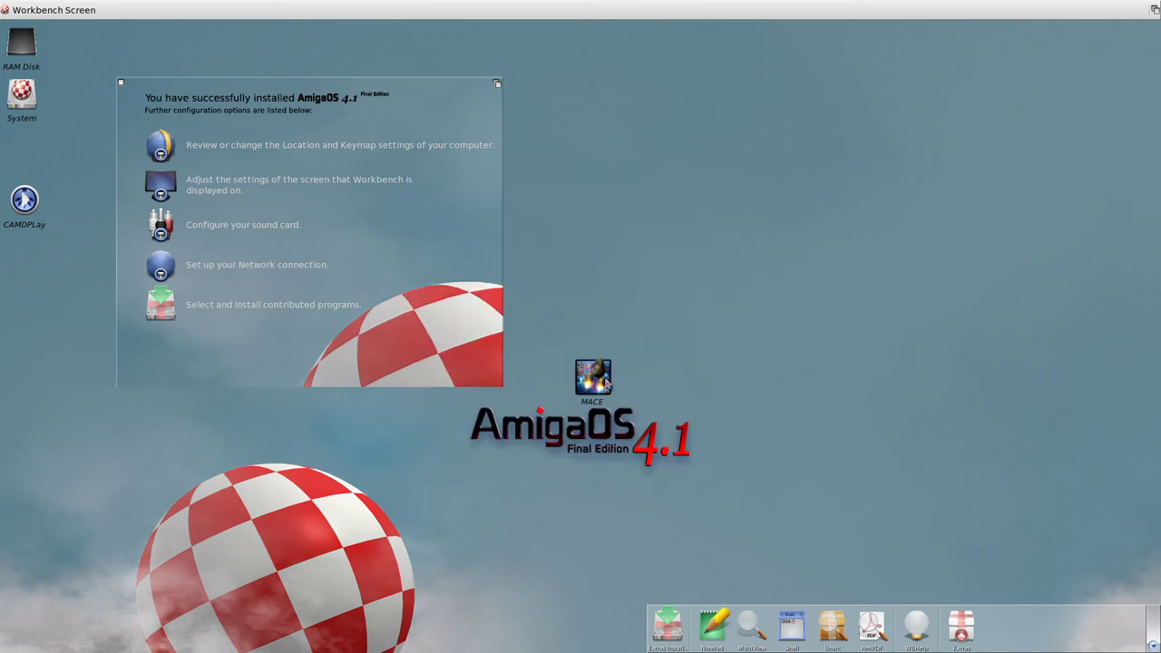
Step: Examine the sound card modes for the music unit in the AHI preferences, and cancel without changes
left_click(169, 234)
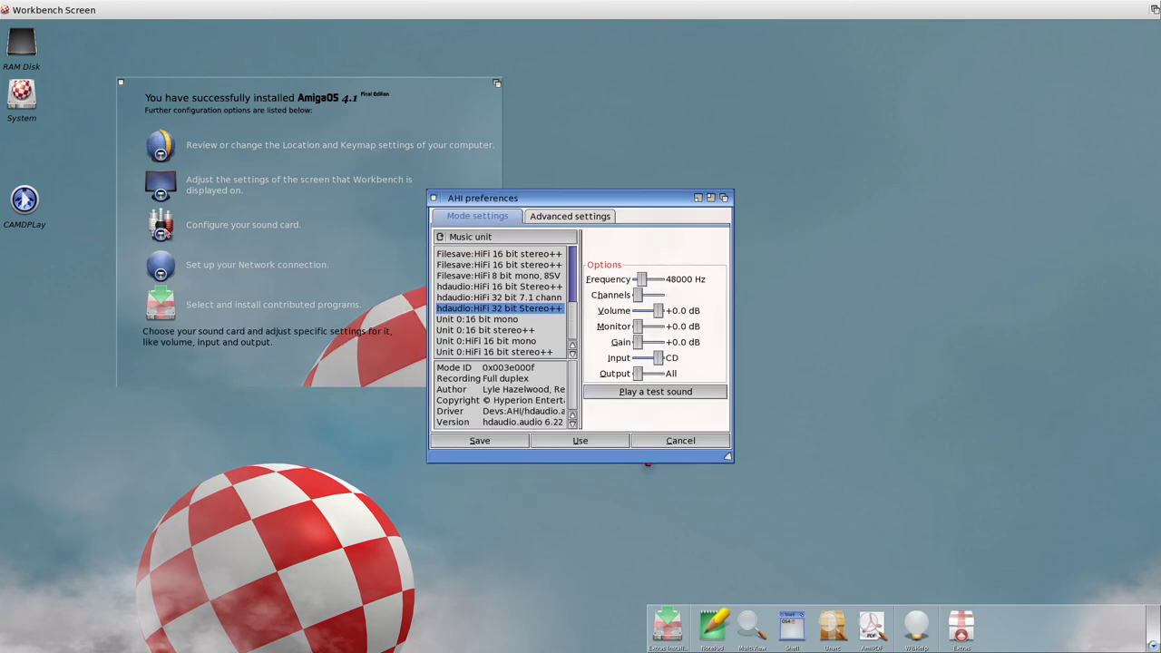
scroll(507, 347, "up", 1)
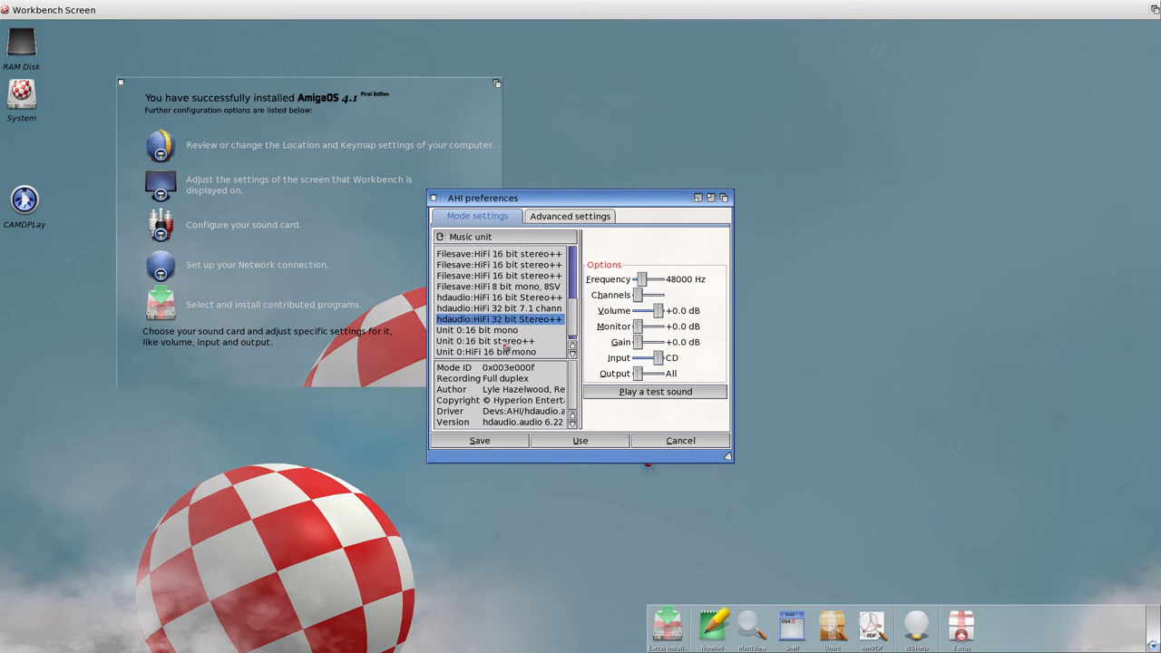
scroll(505, 345, "up", 8)
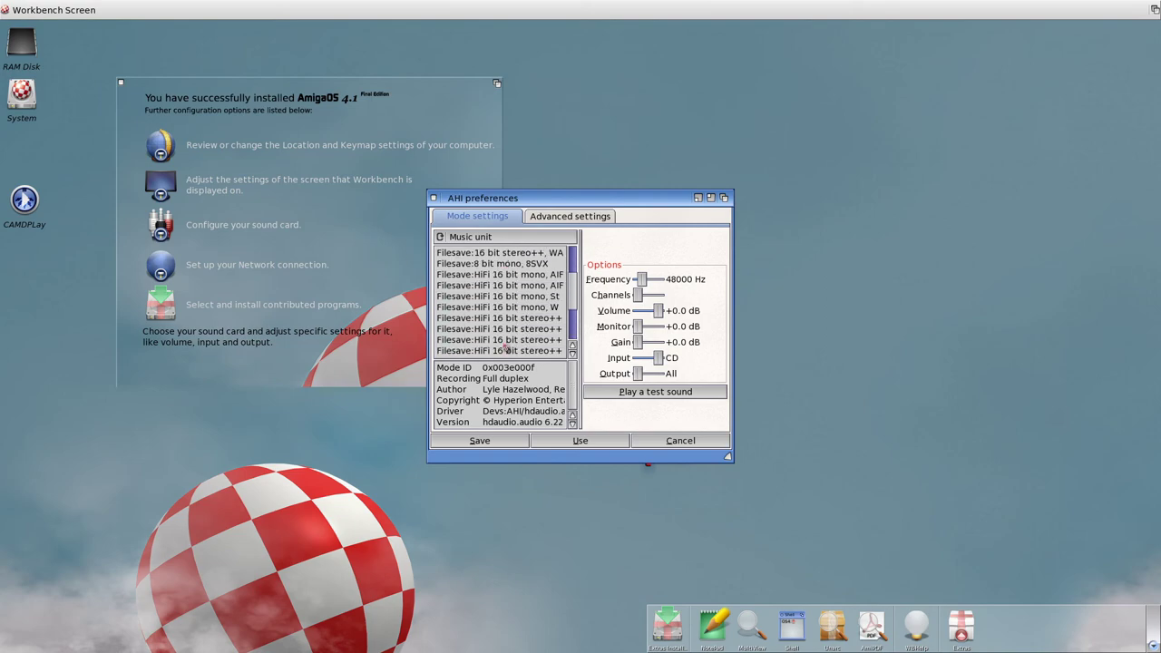
scroll(507, 347, "down", 8)
left_click(670, 442)
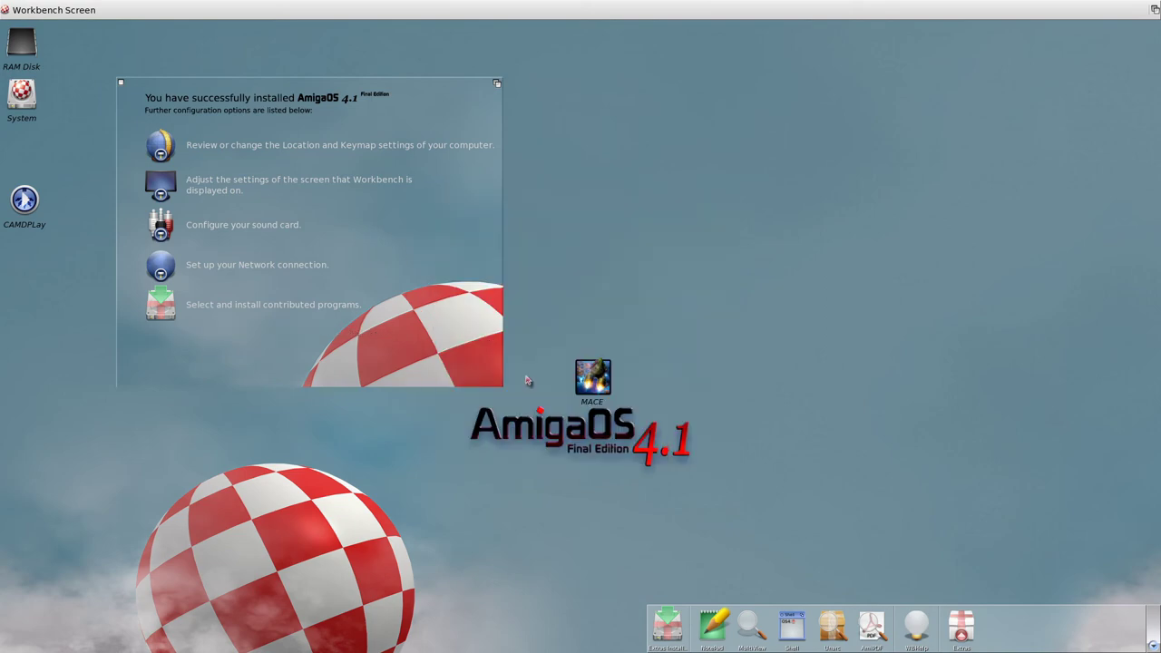
Step: Open the installer for contributed programs, retrying the request for the AmigaOS 4.1 Final Edition CD
left_click(166, 318)
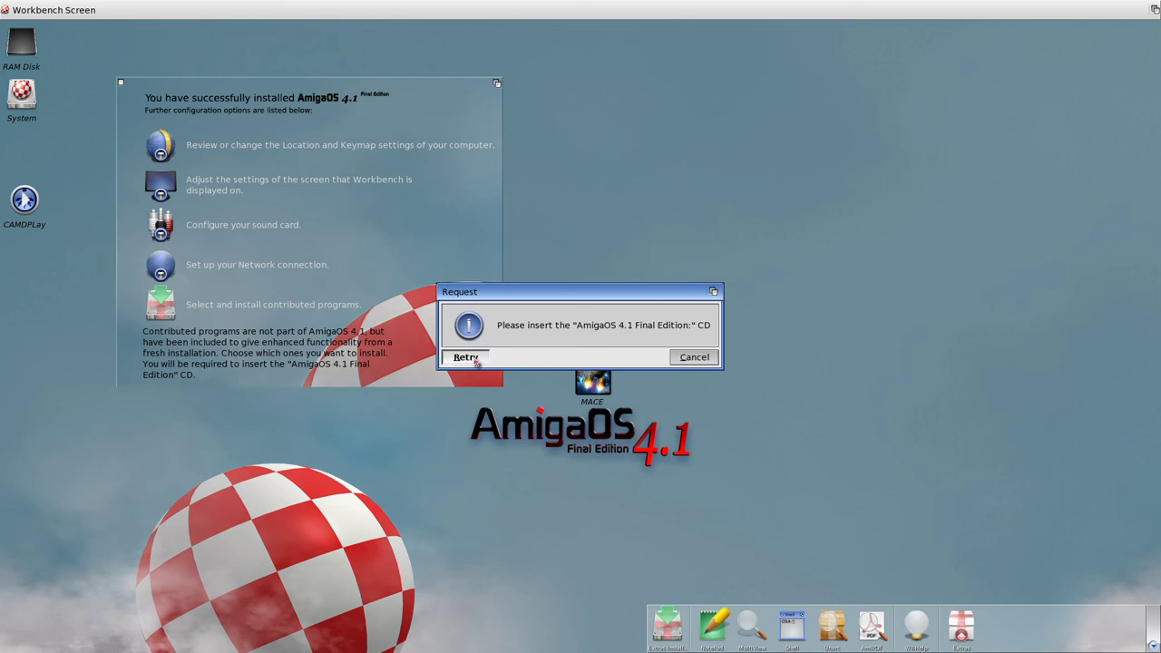
left_click(476, 362)
left_click(477, 362)
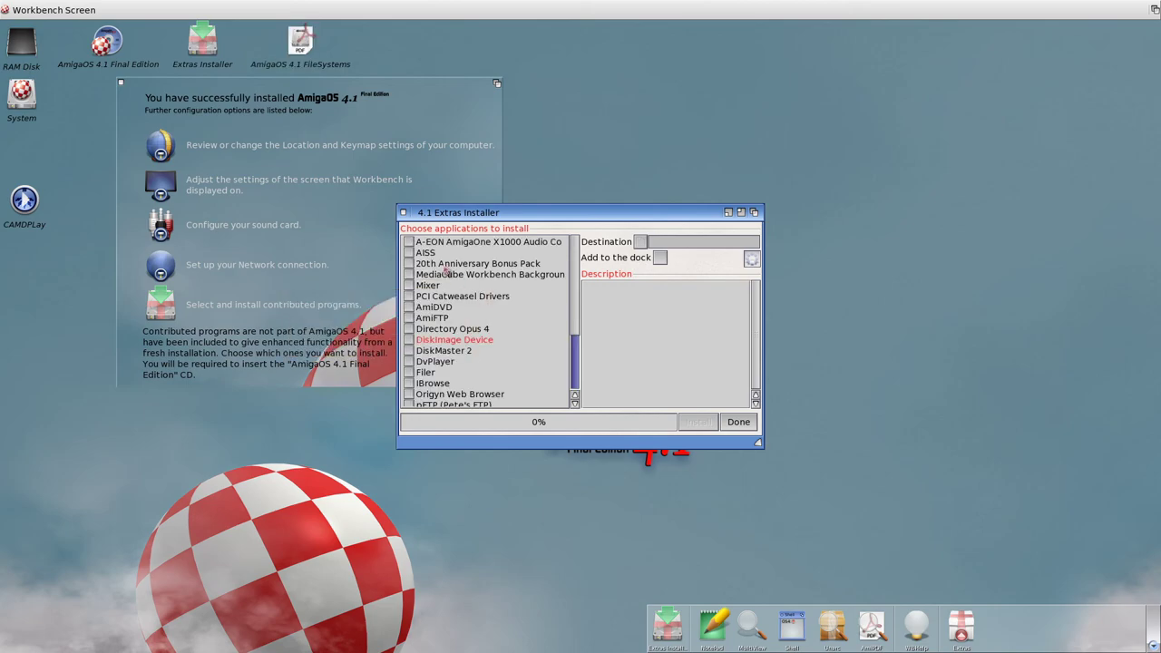
Step: Select the contributed applications from A-EON AmigaOne X1000 Audio Contrib down to RunInUAE, except DiskImage Device, and install them
left_click(426, 244)
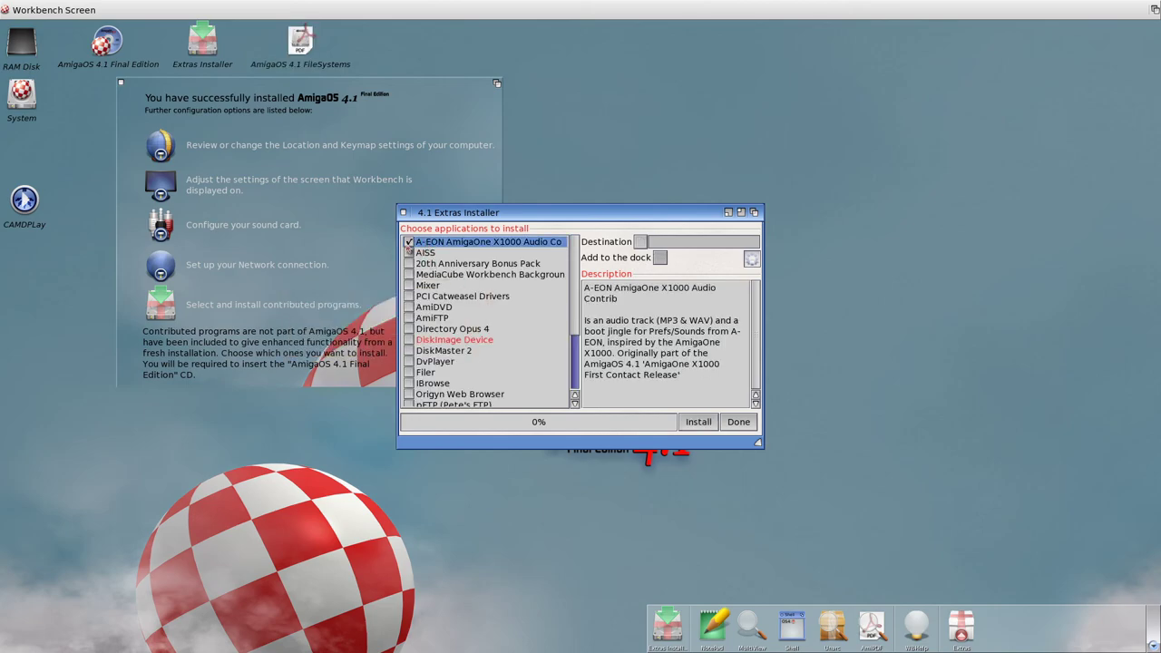
left_click_drag(408, 242, 409, 401)
left_click(446, 362)
left_click(698, 425)
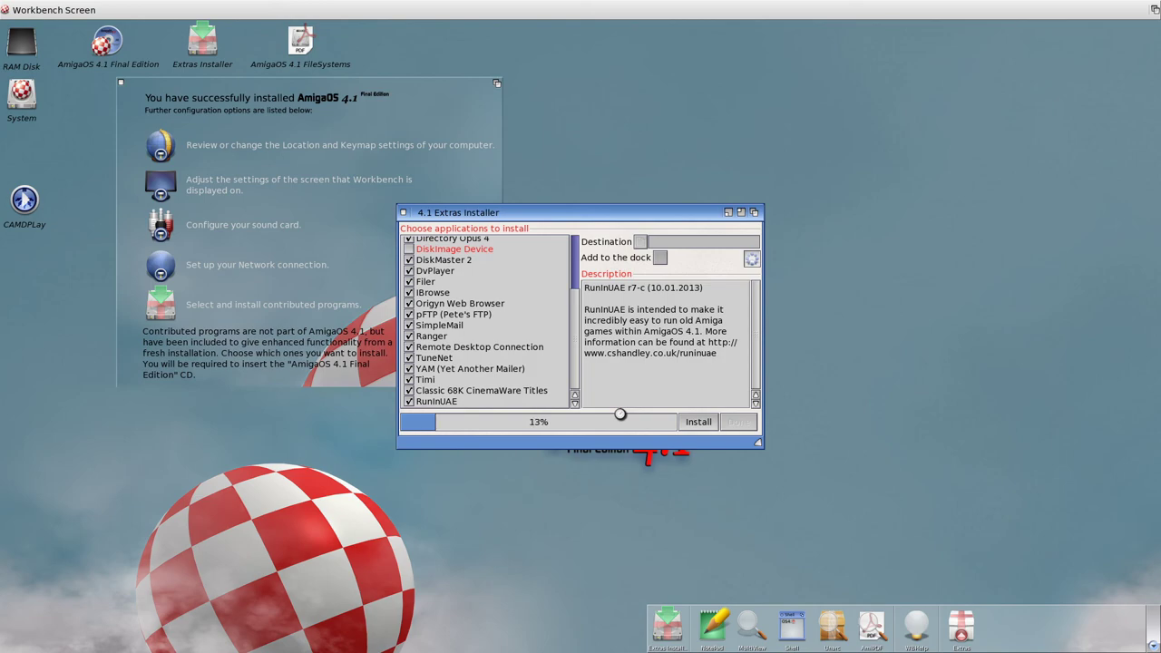
Step: Move the Extras Installer window away from the configuration options window and shift that window slightly on the desktop
left_click_drag(462, 226, 444, 275)
mouse_move(317, 86)
left_mouse_down()
mouse_move(310, 126)
mouse_move(331, 101)
left_mouse_up()
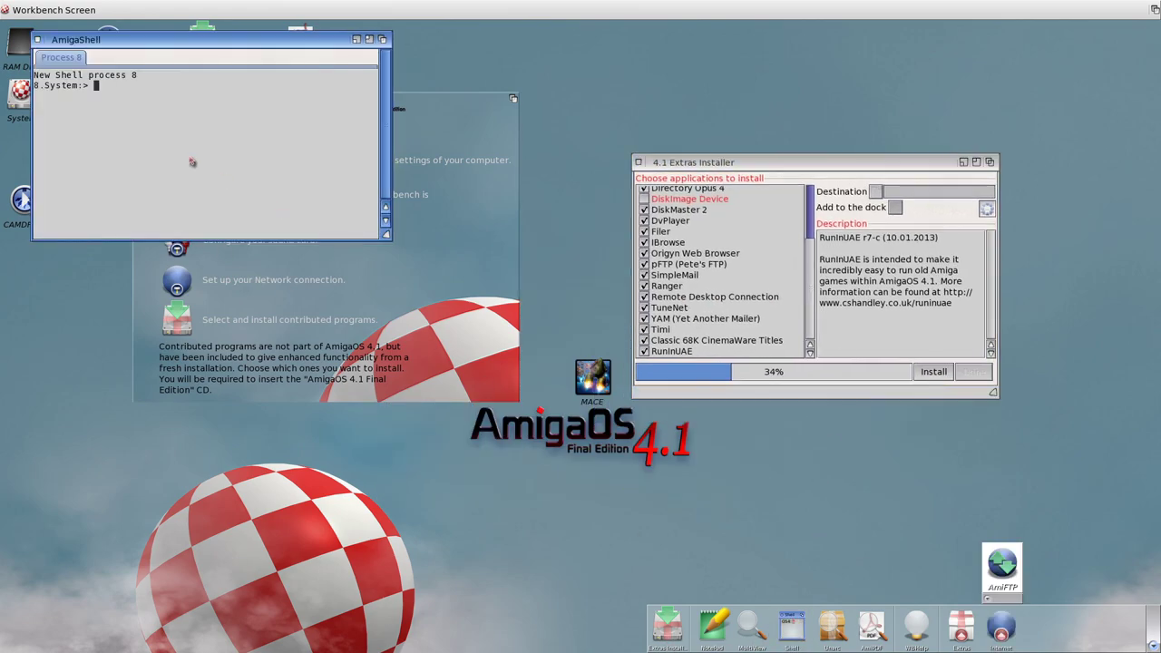
Step: Run the info command in the shell and make the window wider and shorter to read the mounted volumes
type("info")
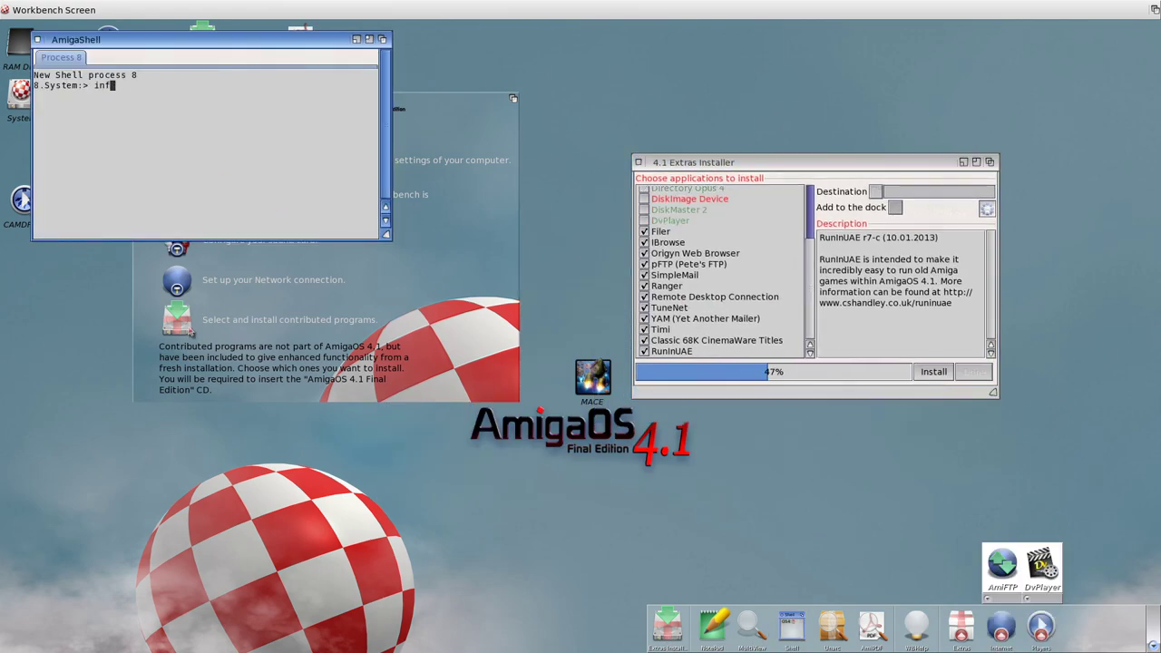
key("Return")
left_click_drag(387, 235, 593, 169)
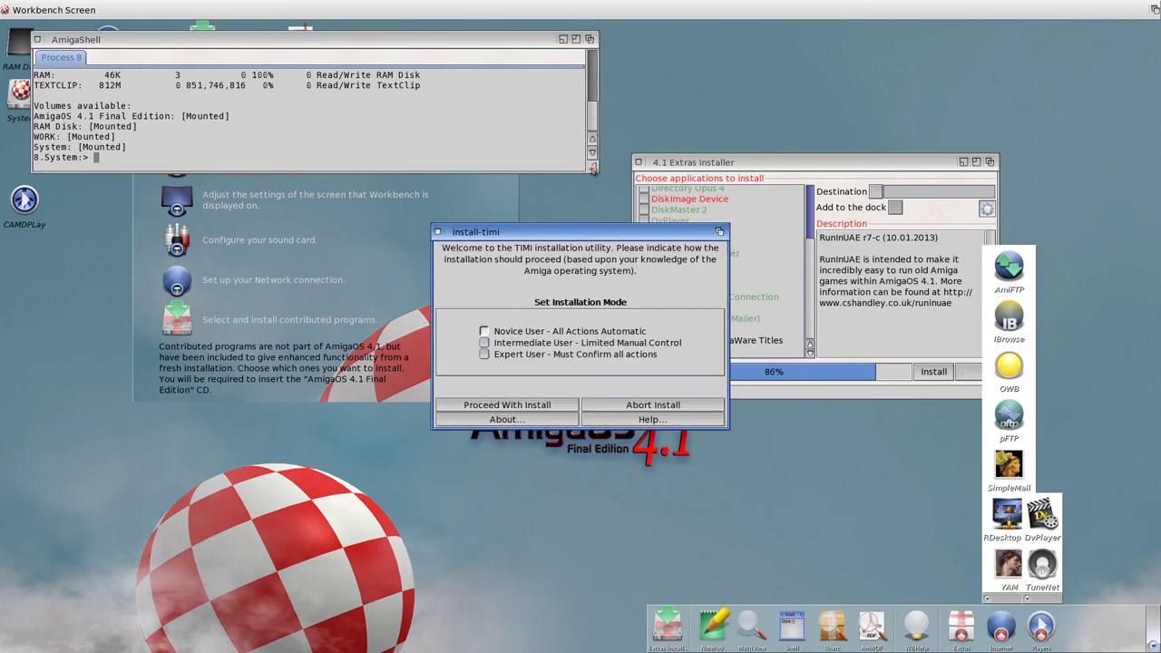
Step: Proceed with the Timi installation in Novice User mode and complete its installer
left_click(551, 407)
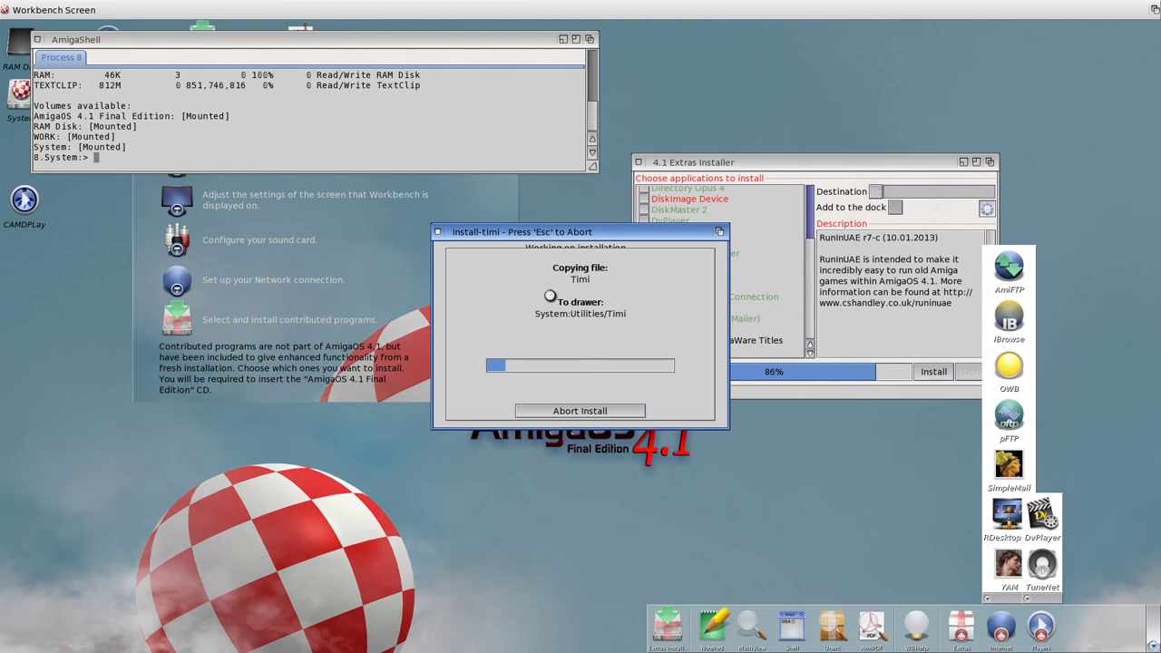
left_click(565, 420)
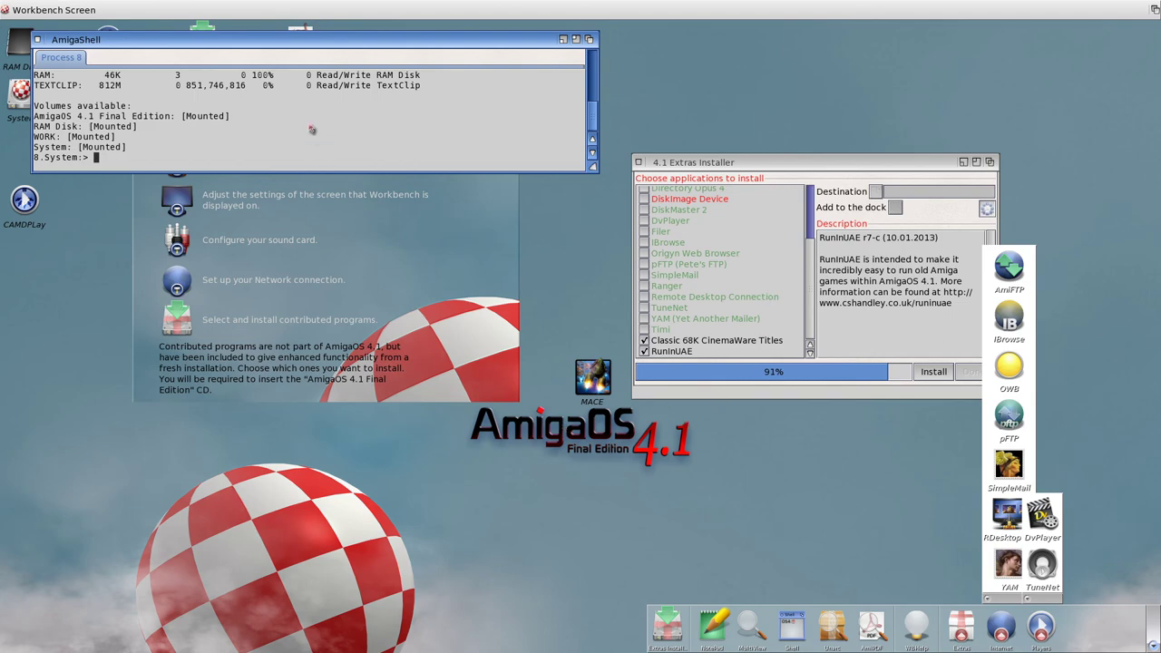
Step: Write "Thanks for watching." followed by the YouTube channel address at the shell prompt, without running it
type("Thanks for watching. youtube.cmo")
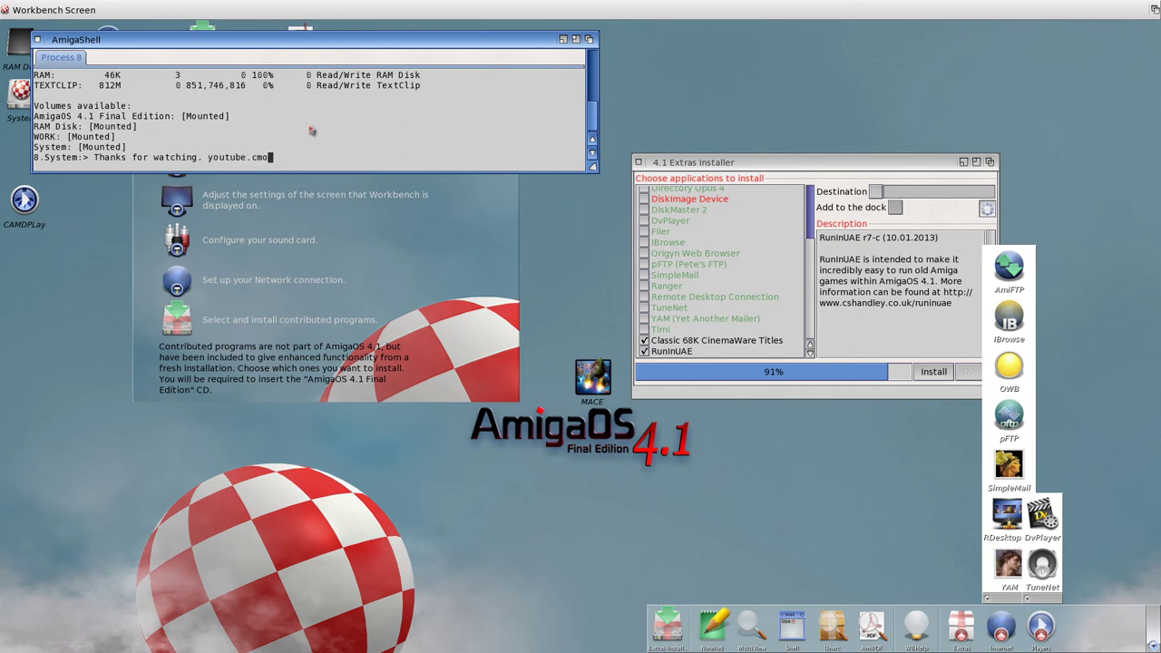
key("BackSpace")
key("BackSpace")
type("om/hirudov")
Step: Arrange the windows with the shell below the configuration options and the Extras Installer beside them, near the top of the desktop
left_click_drag(698, 164, 681, 198)
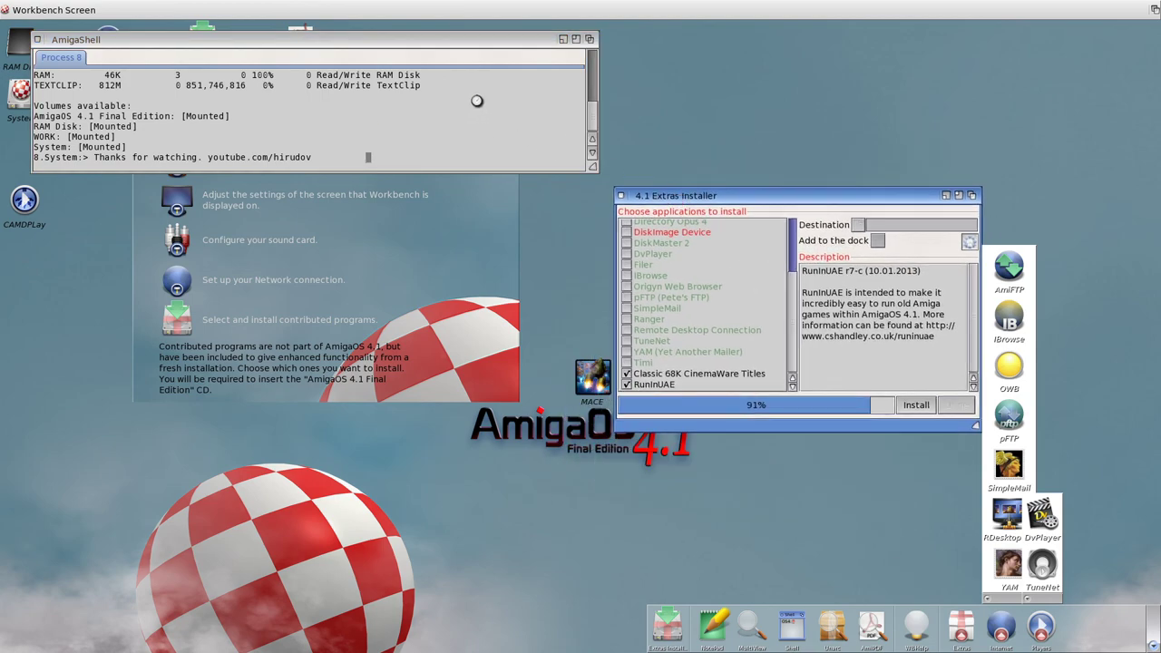
left_click_drag(388, 42, 394, 447)
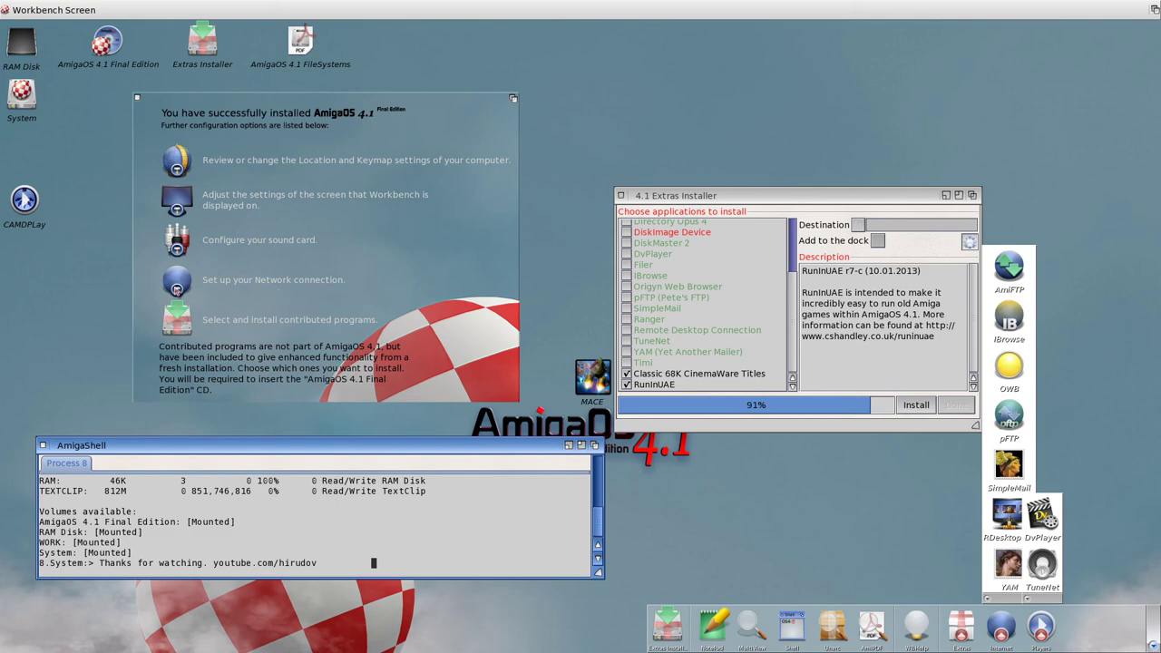
left_click(273, 387)
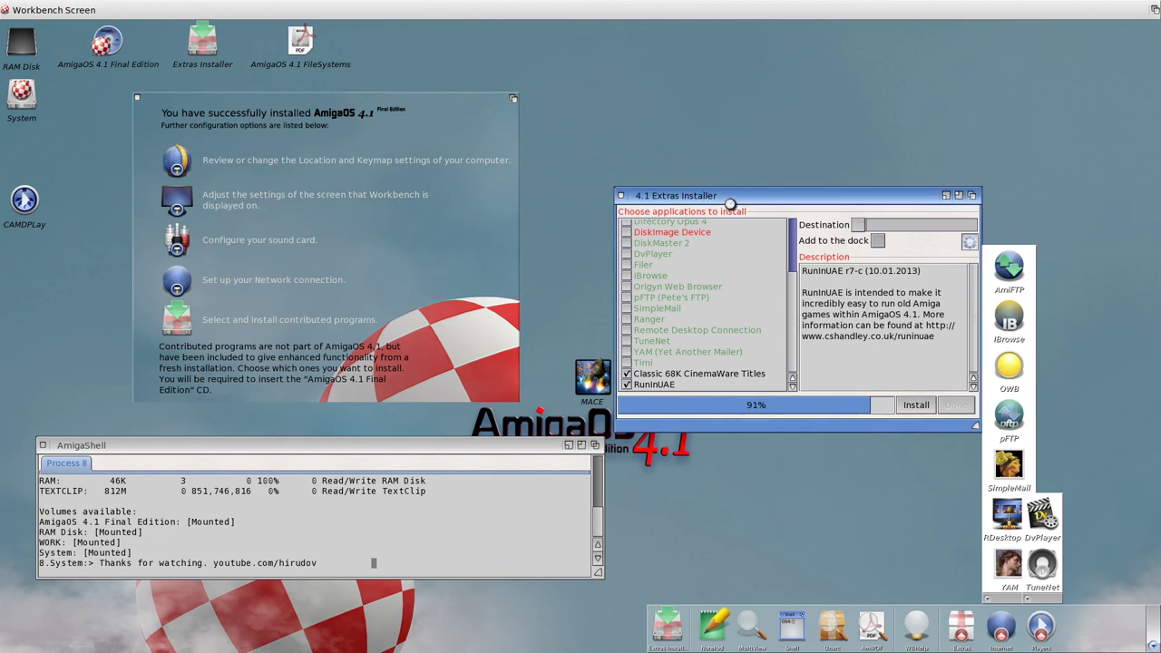
left_click_drag(729, 203, 669, 84)
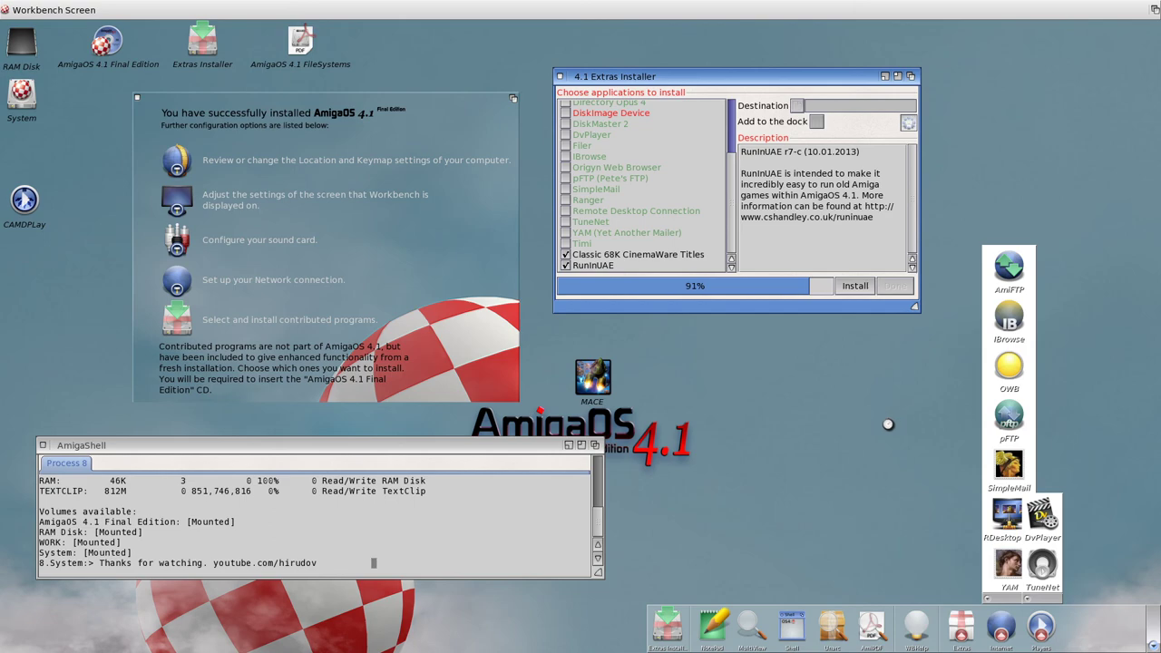
Step: Open the GUI preferences from the System volume's Prefs drawer and enable the compositing effects
double_click(20, 94)
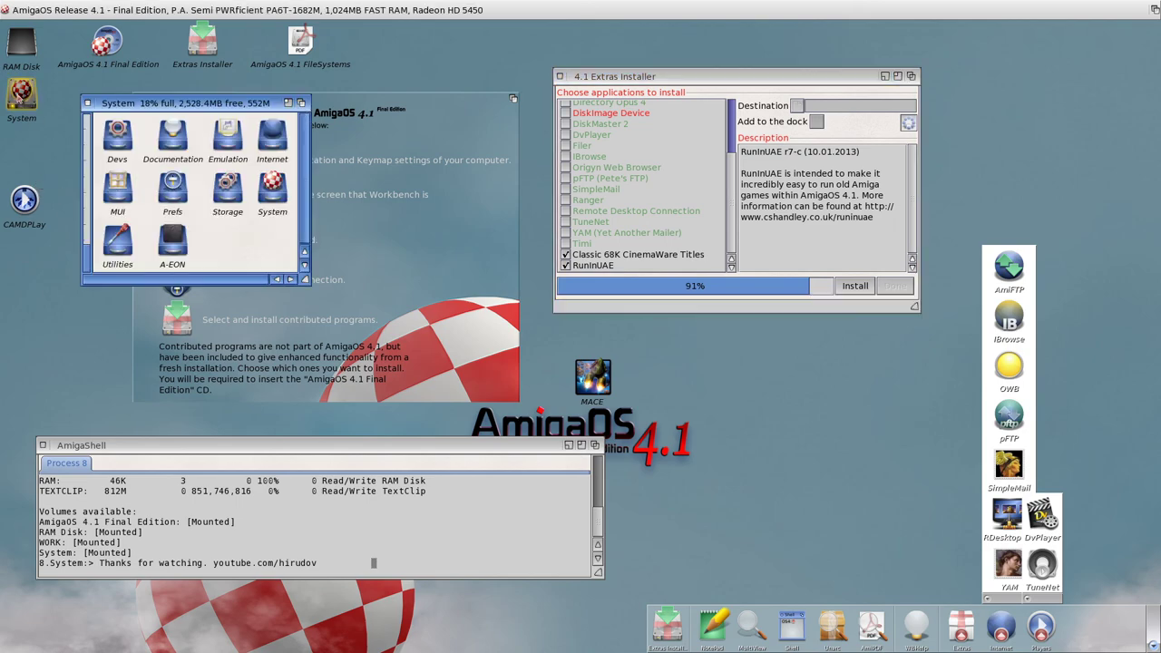
double_click(173, 188)
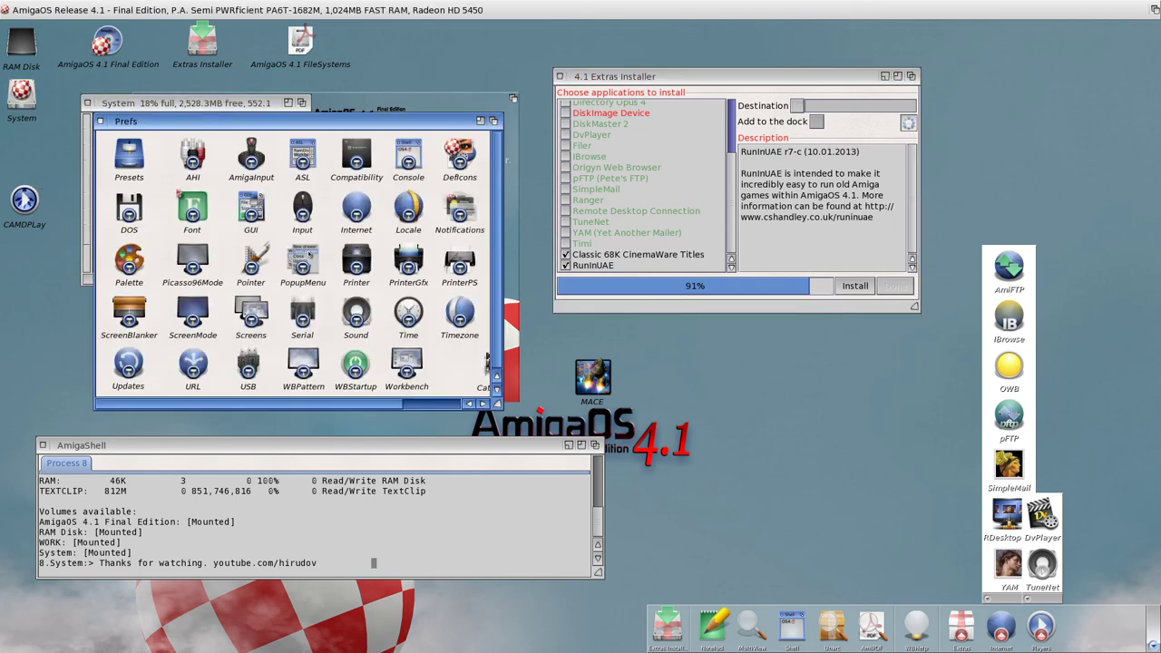
double_click(246, 210)
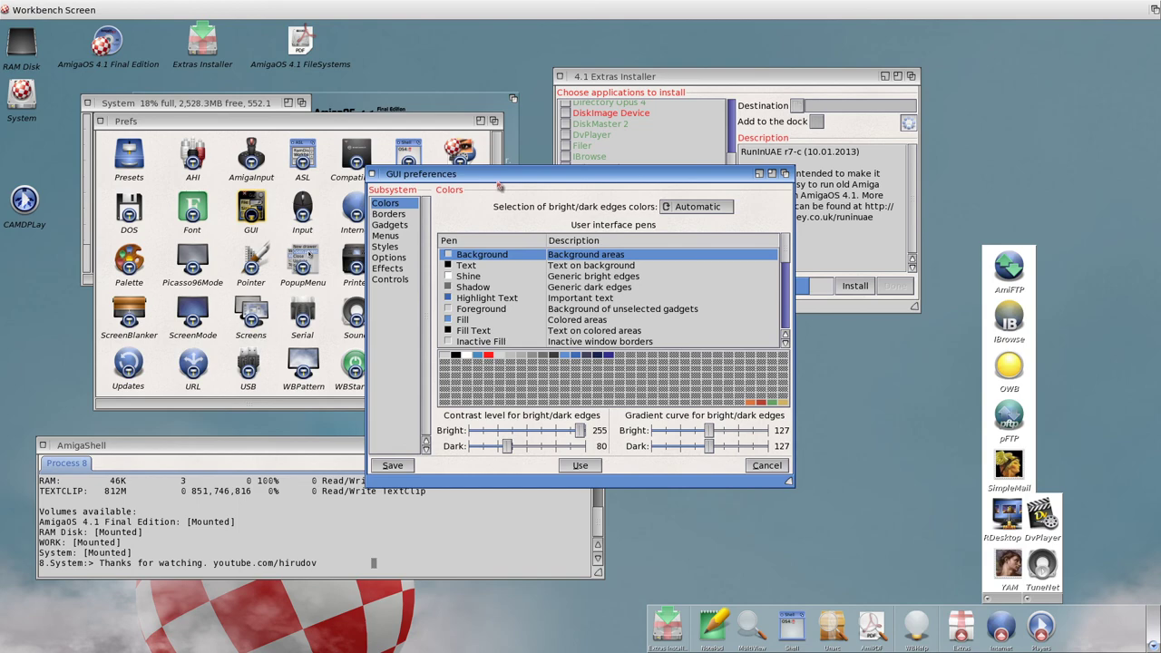
left_click_drag(499, 186, 210, 117)
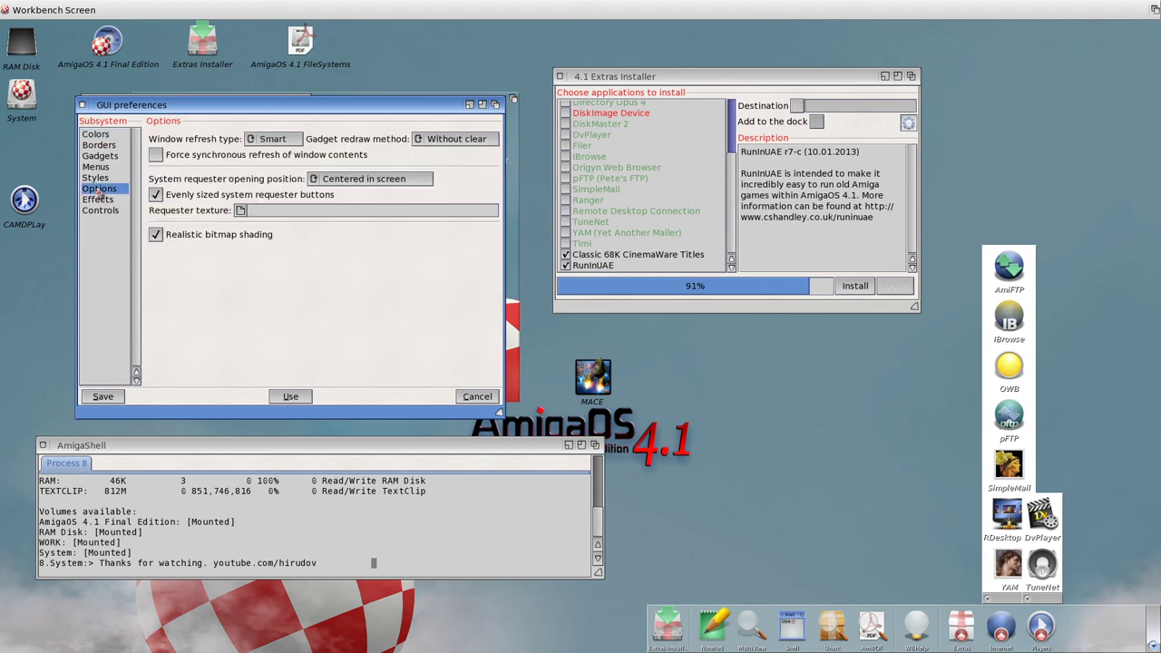
left_click(115, 201)
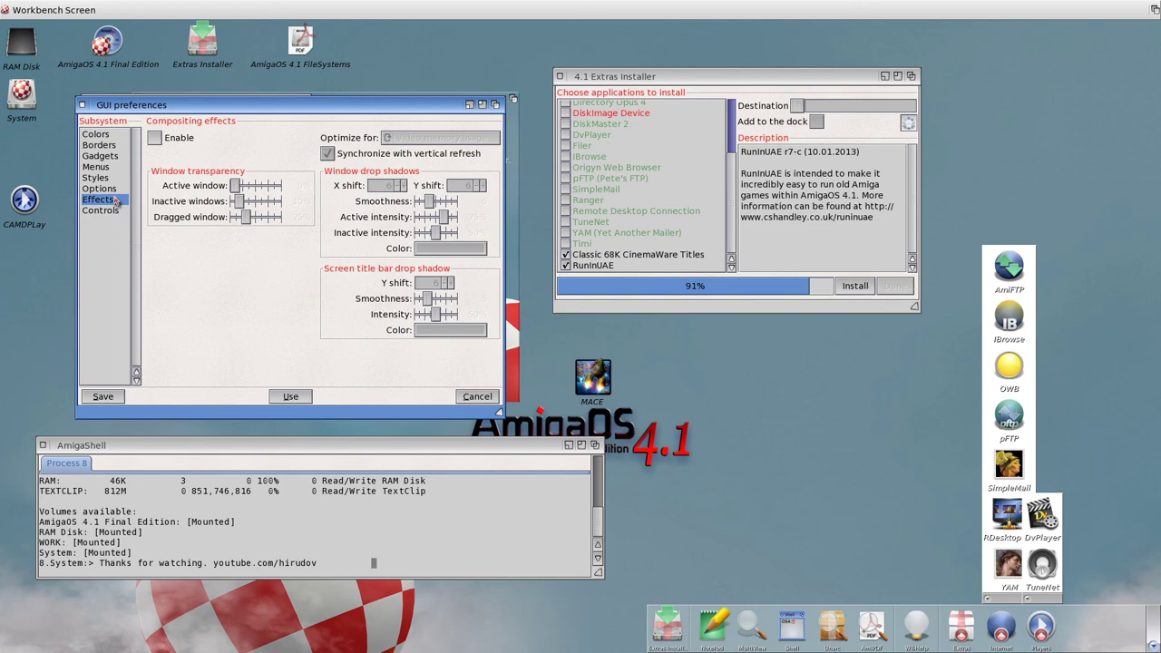
left_click(161, 142)
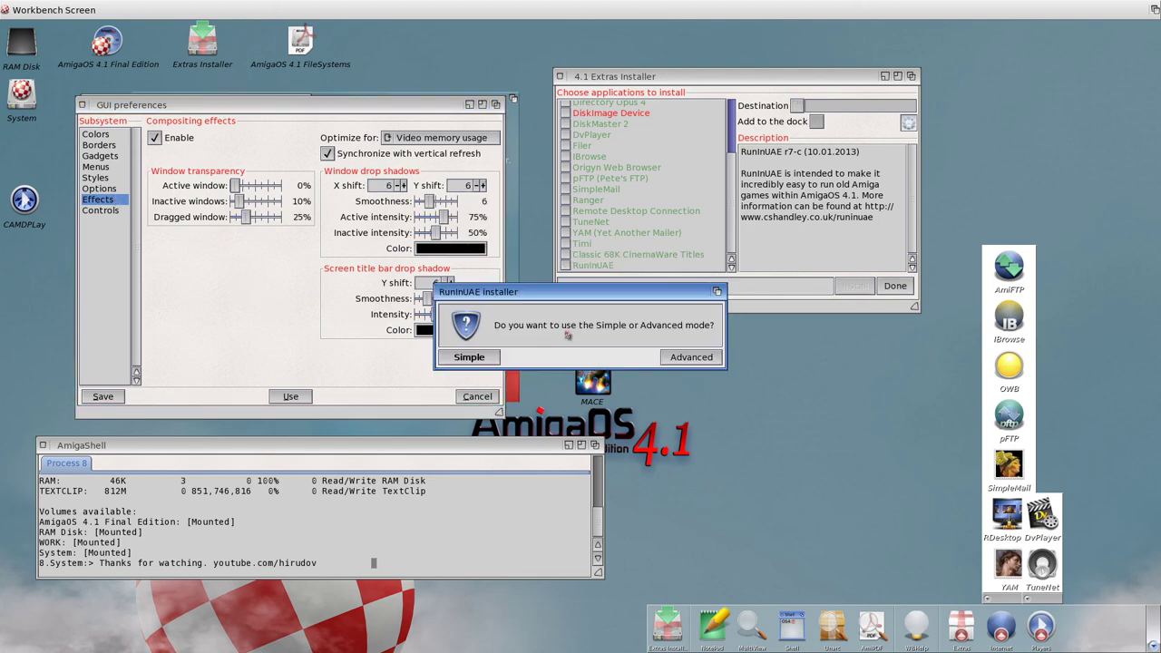
Step: Choose Advanced mode for the RunInUAE installer and install it into a new RunInUAE drawer inside Sys:Emulation
left_click(676, 358)
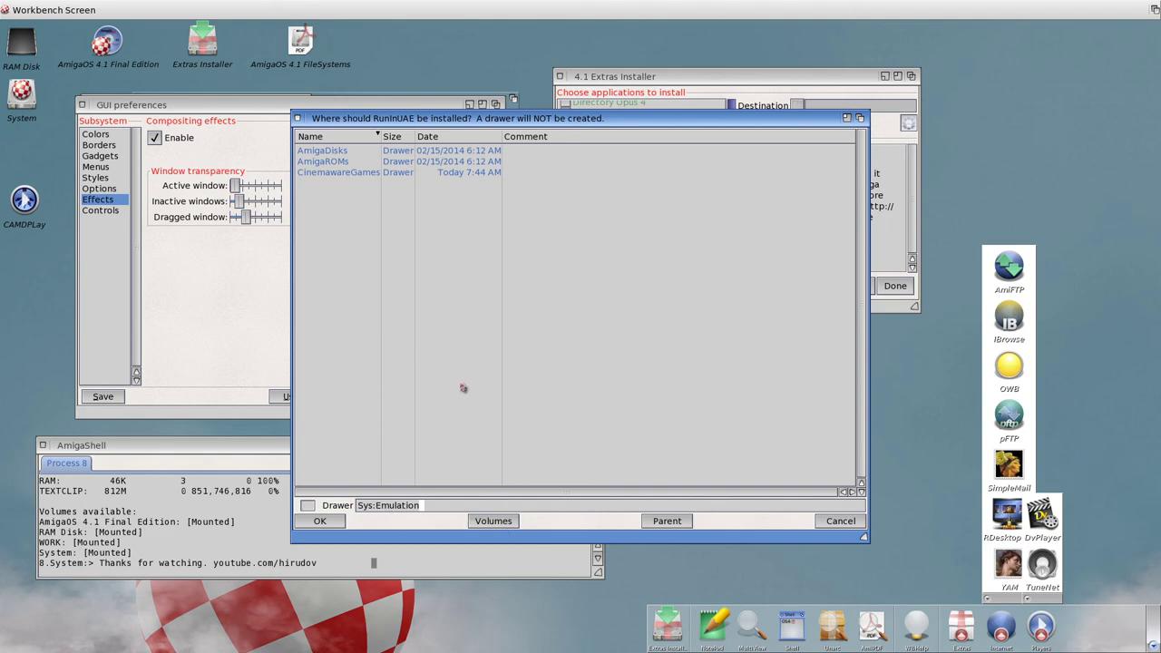
right_click(436, 294)
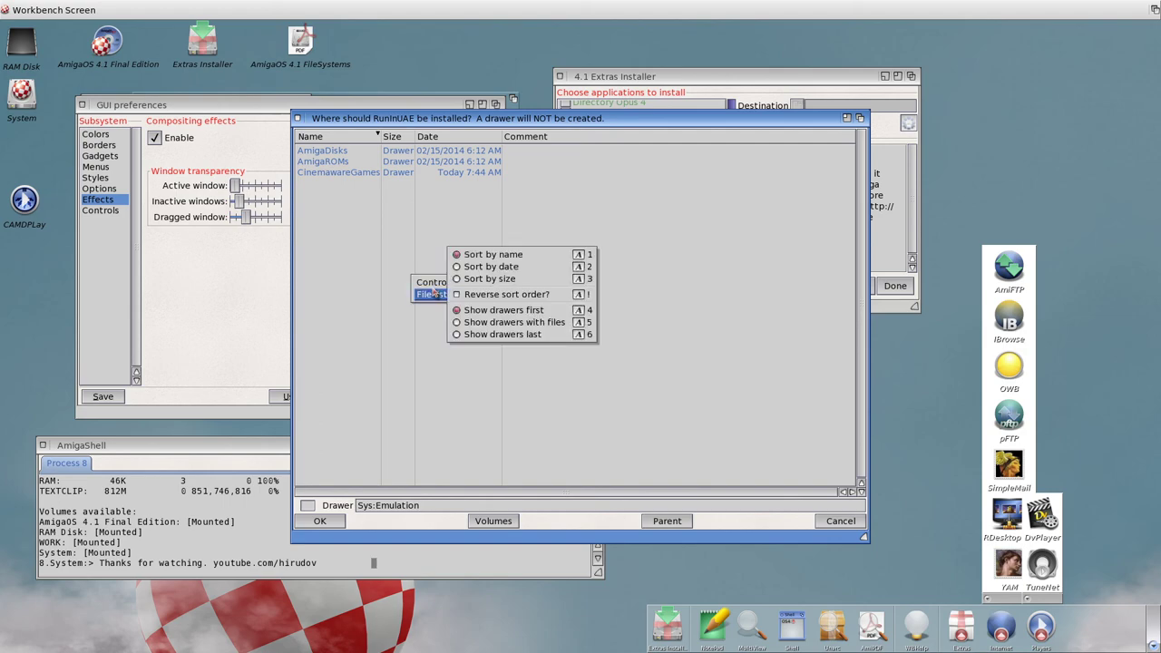
mouse_move(437, 284)
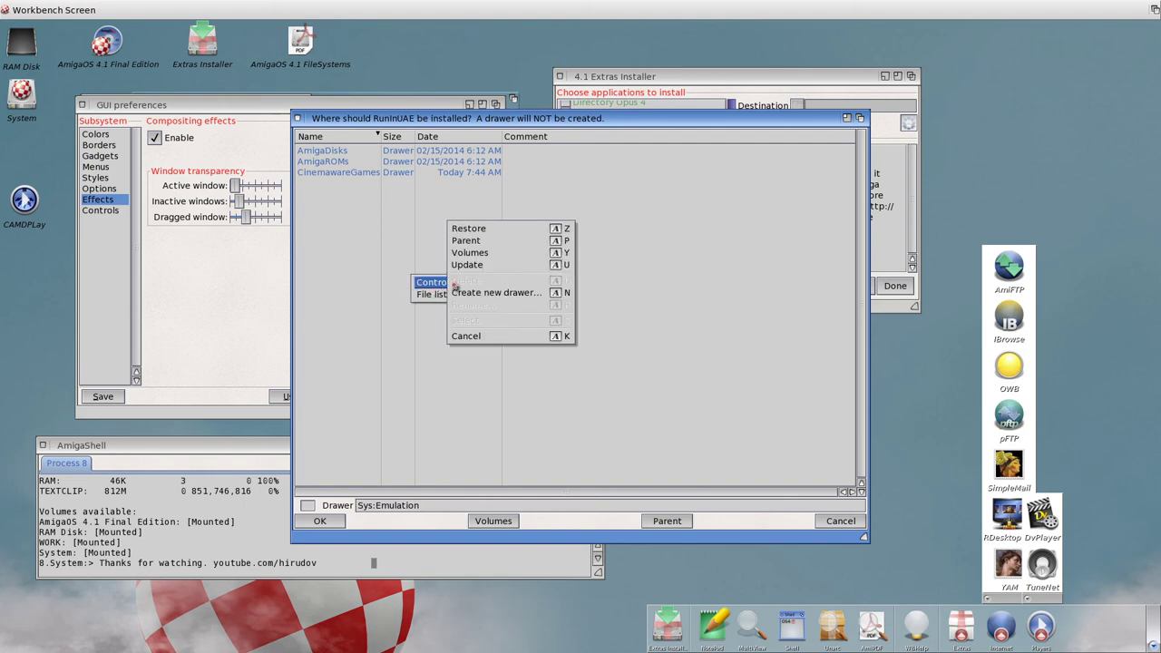
left_click(484, 293)
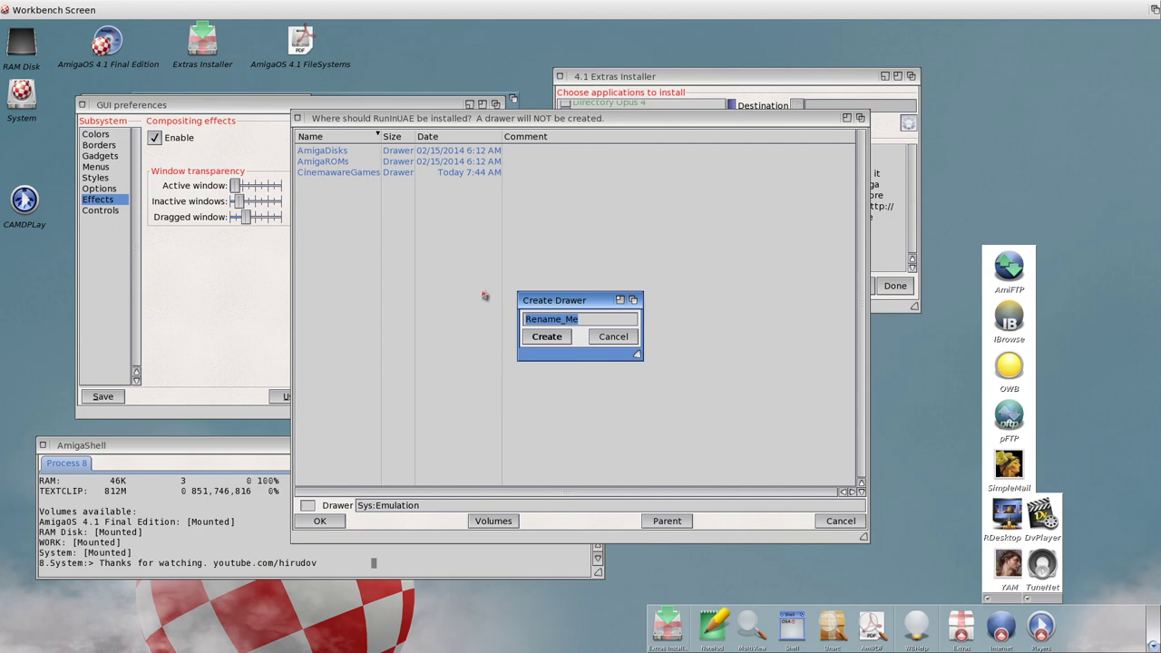
type("RunInUAE")
left_click(539, 336)
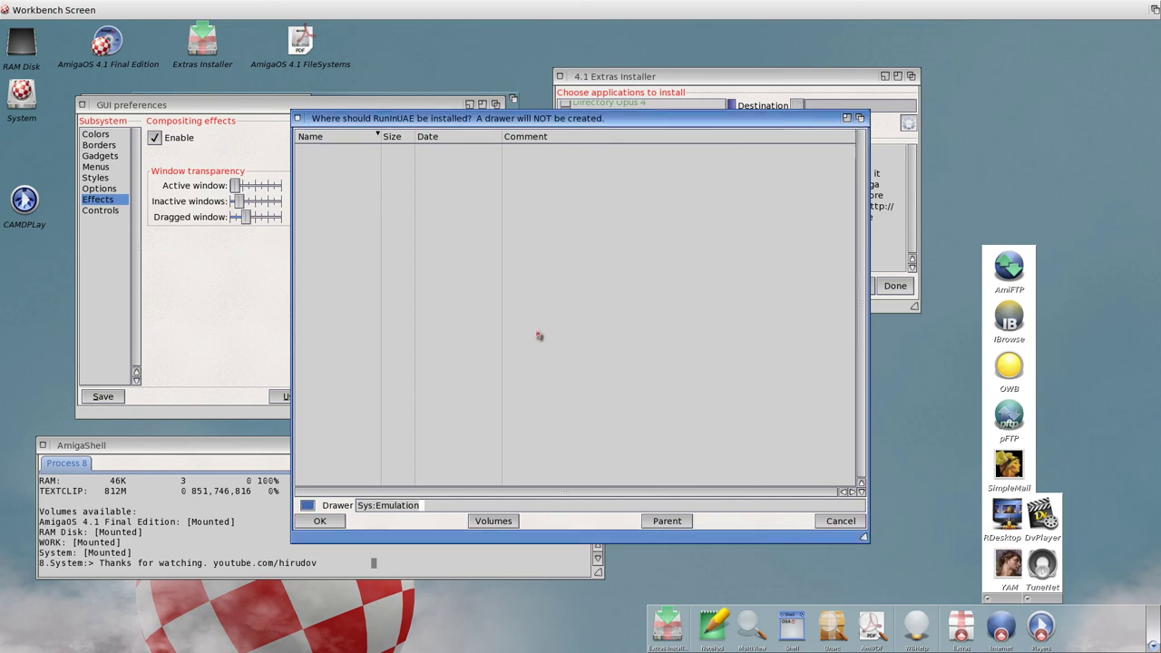
double_click(339, 185)
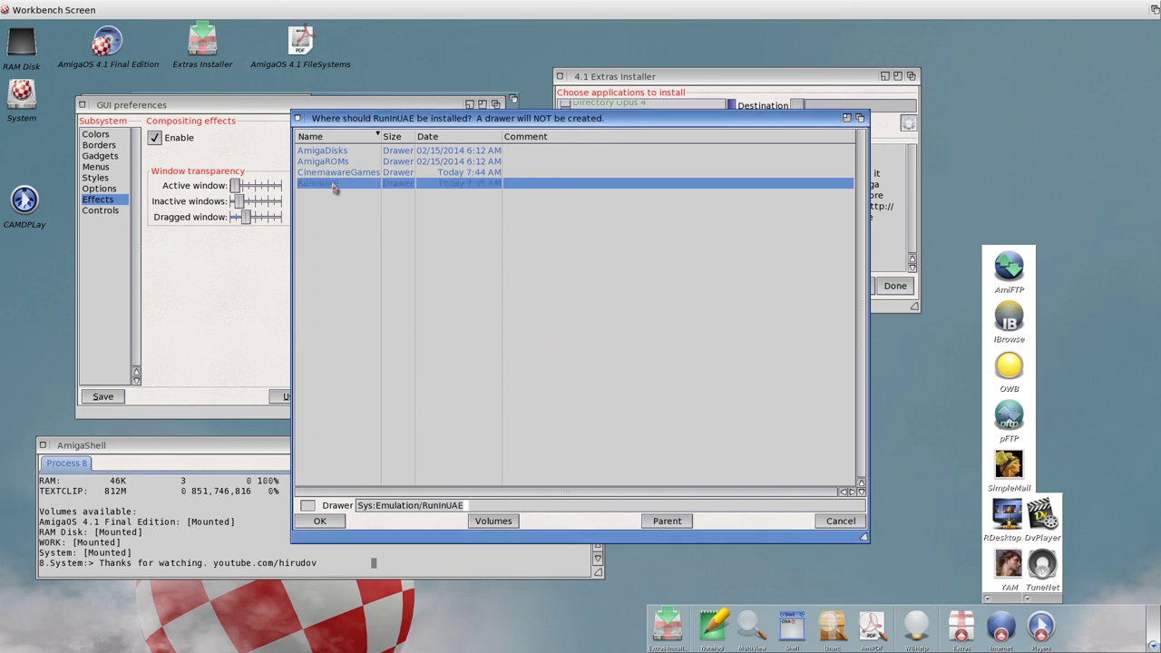
left_click(323, 525)
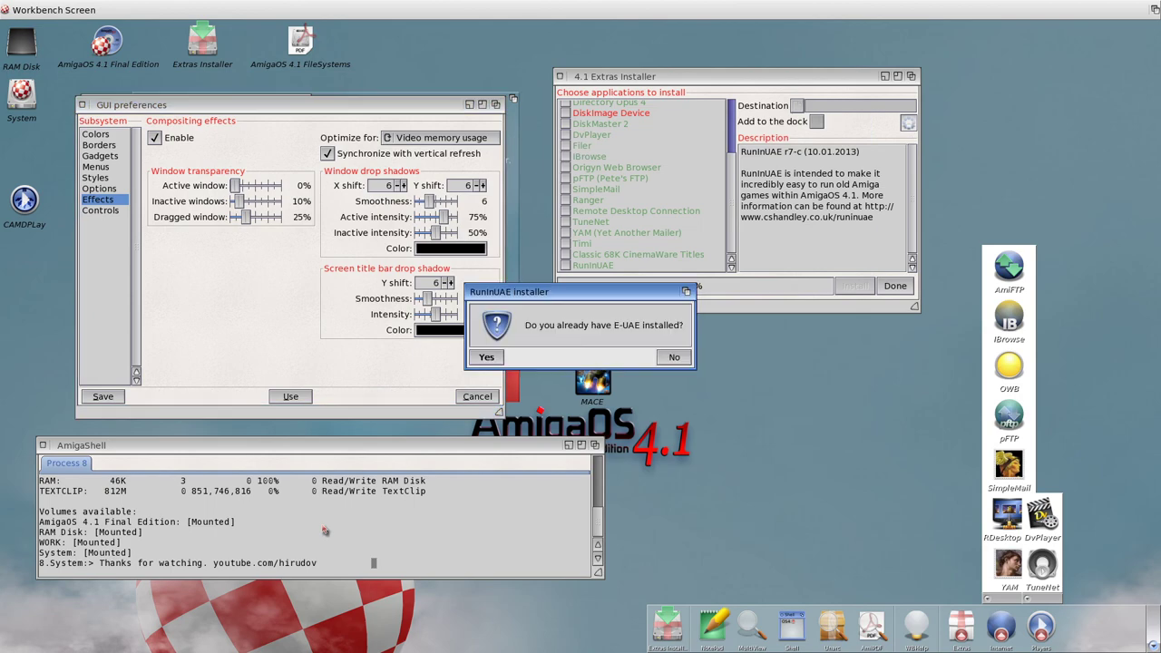
Step: Answer that E-UAE is not already installed and choose Sys:Emulation as its install location
left_click(671, 357)
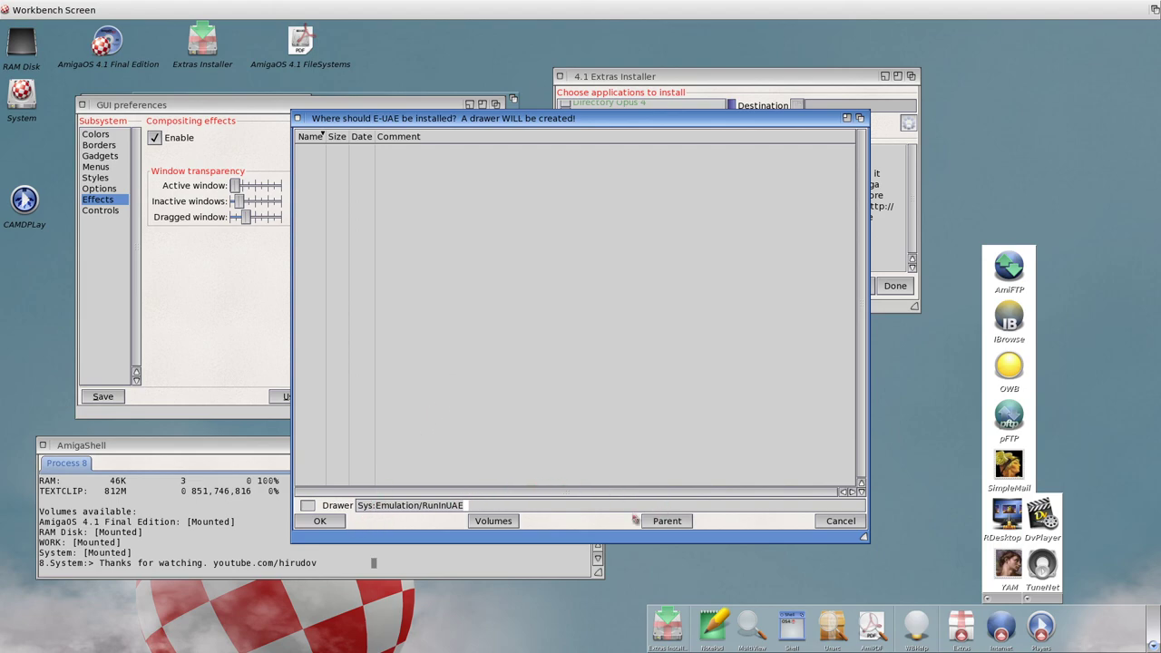
left_click(667, 522)
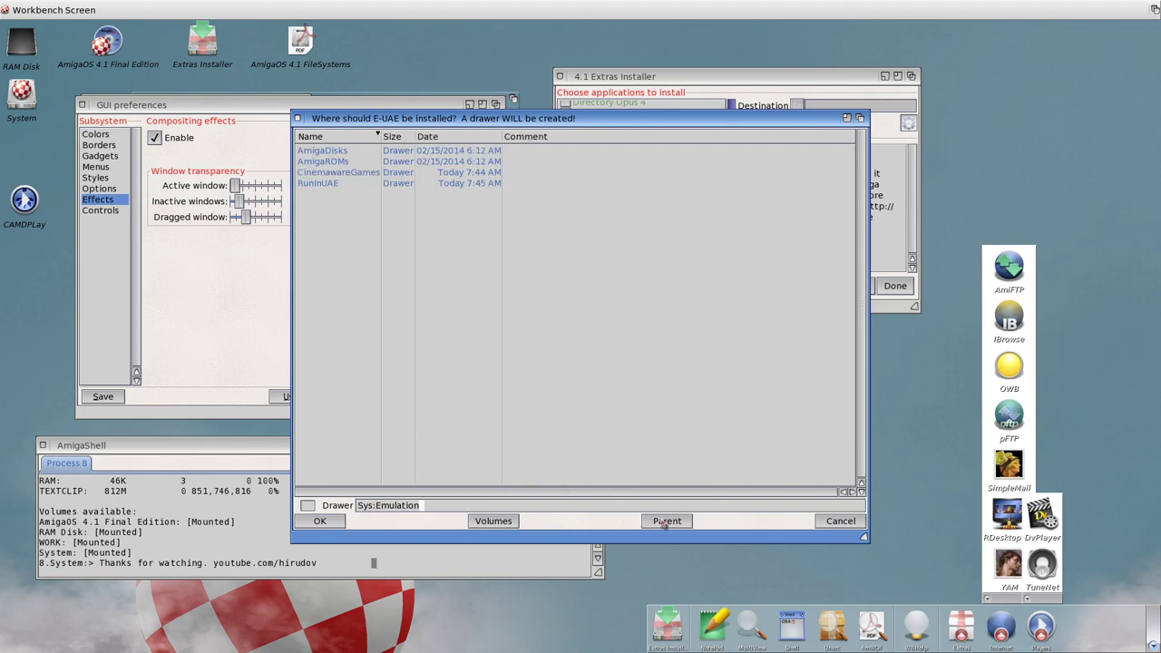
left_click(323, 524)
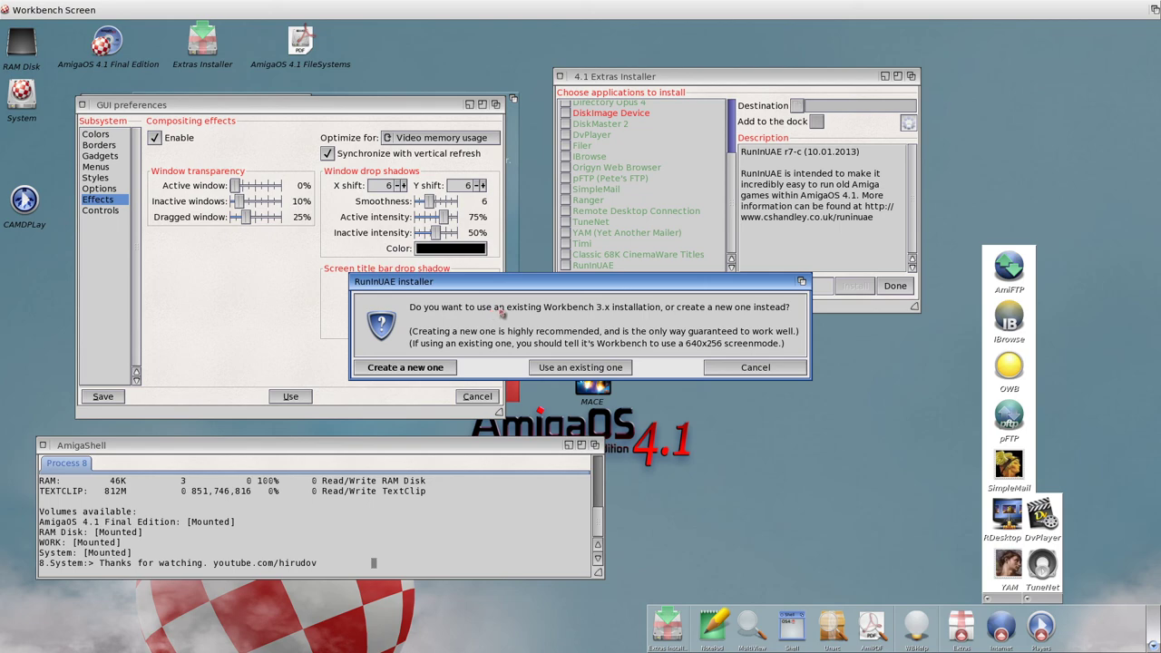
Step: Choose to create a new Workbench 3.x installation and place its files in a new WB drawer inside Sys:Emulation/RunInUAE
left_click(432, 375)
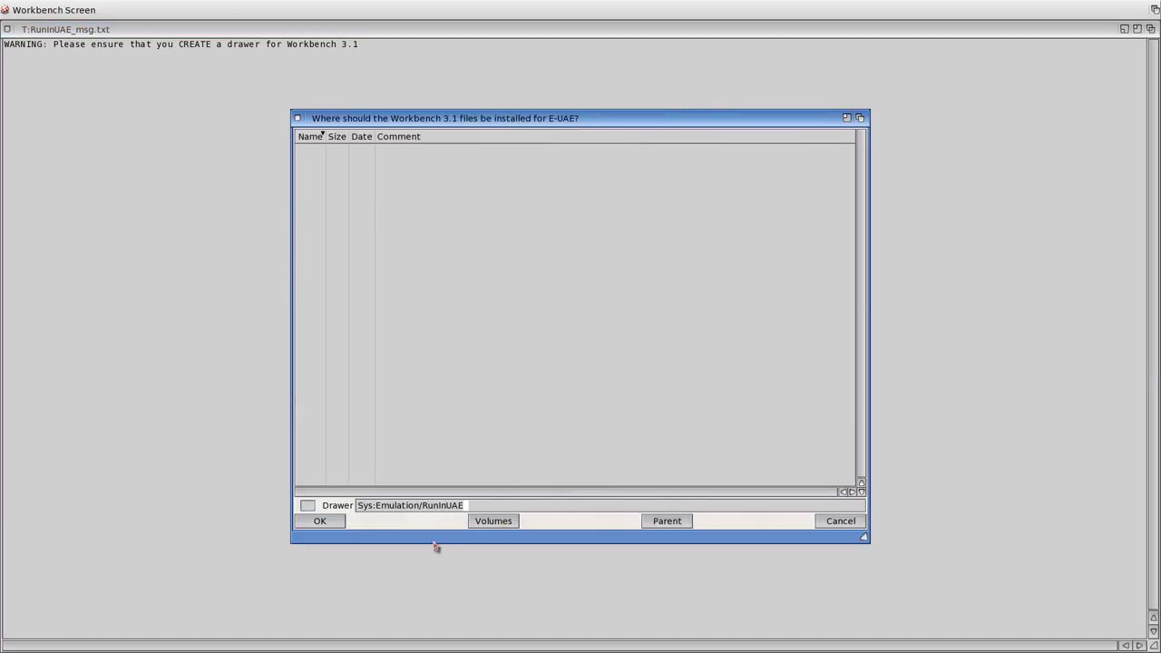
left_click(313, 523)
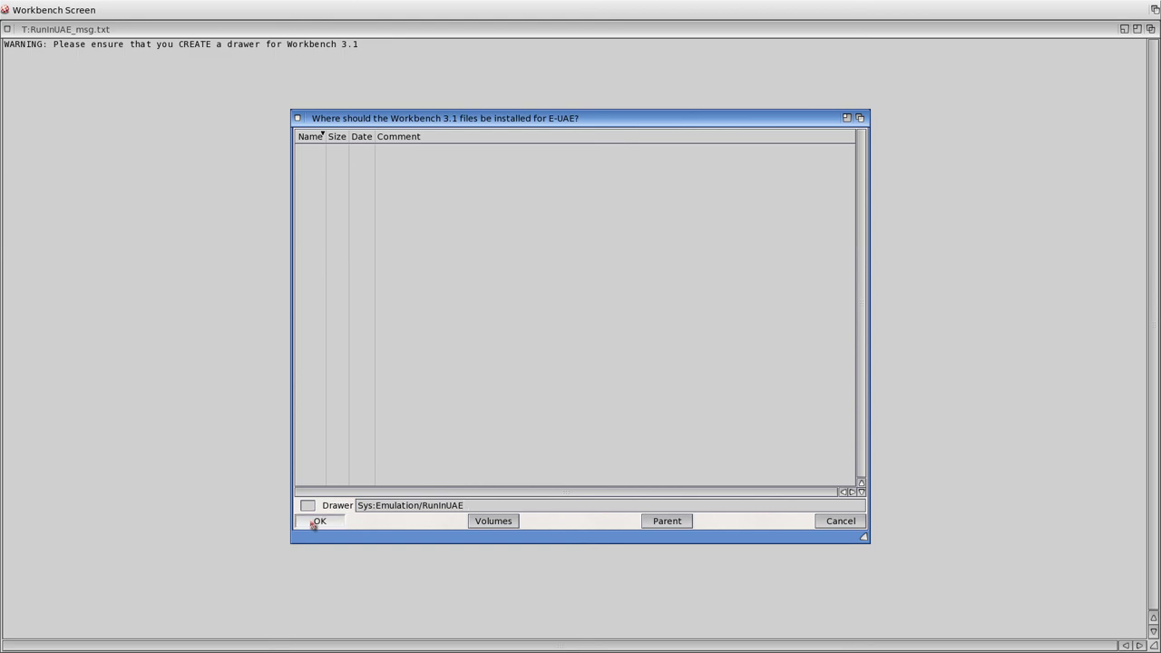
left_click_drag(320, 523, 457, 514)
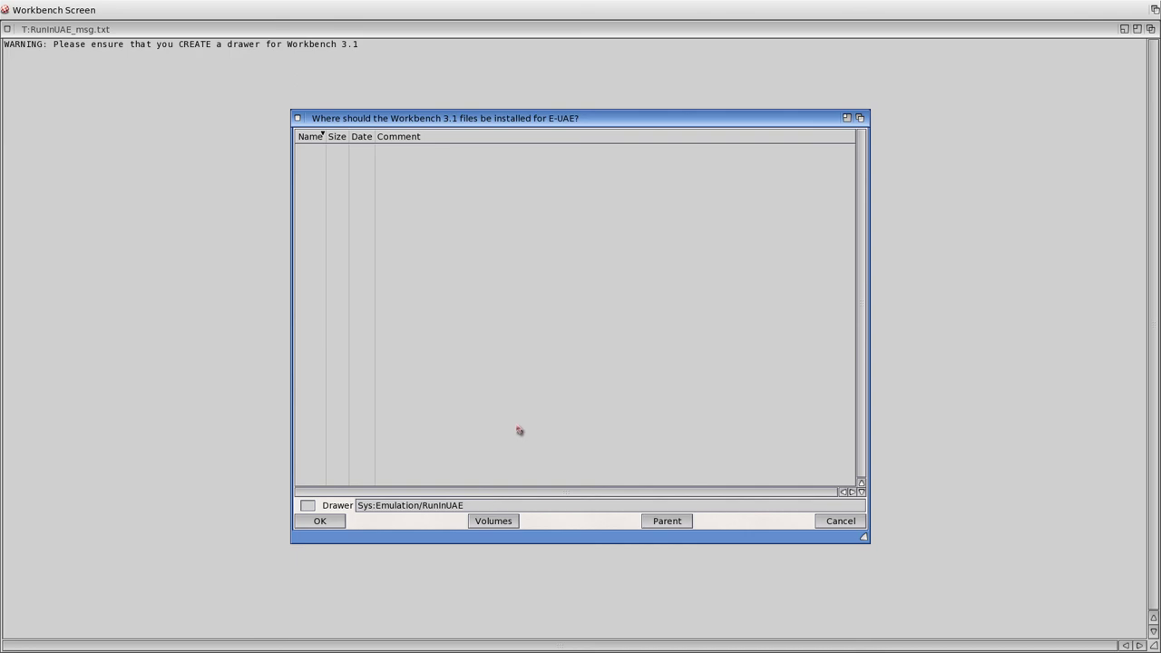
left_click(665, 524)
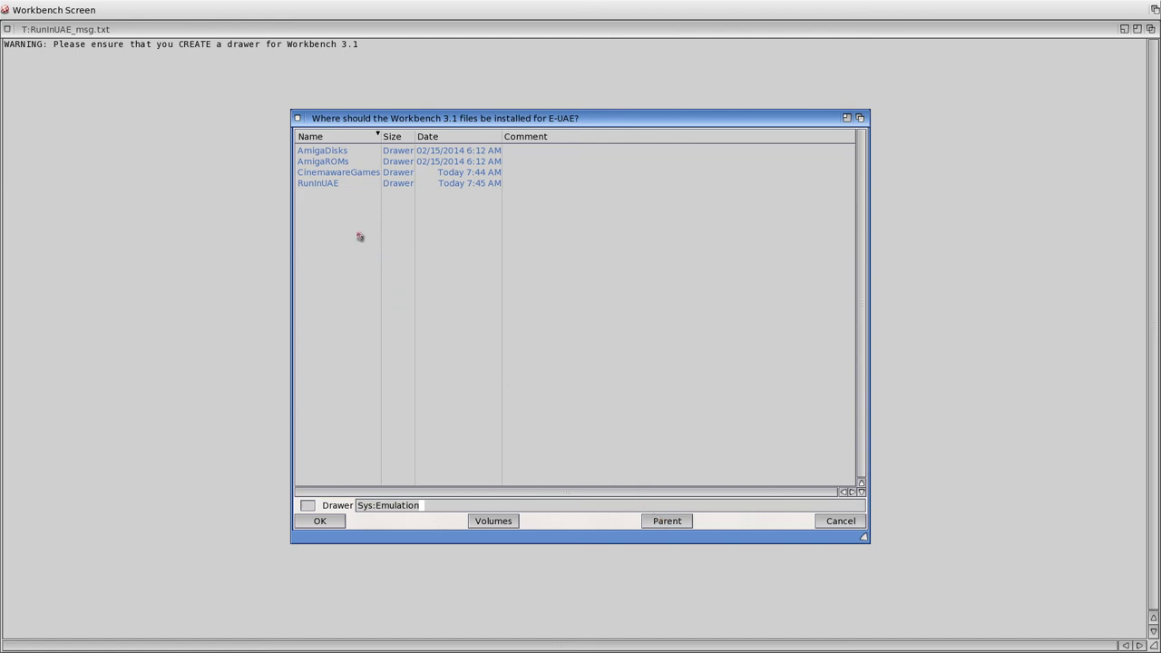
left_click(333, 185)
right_click(373, 275)
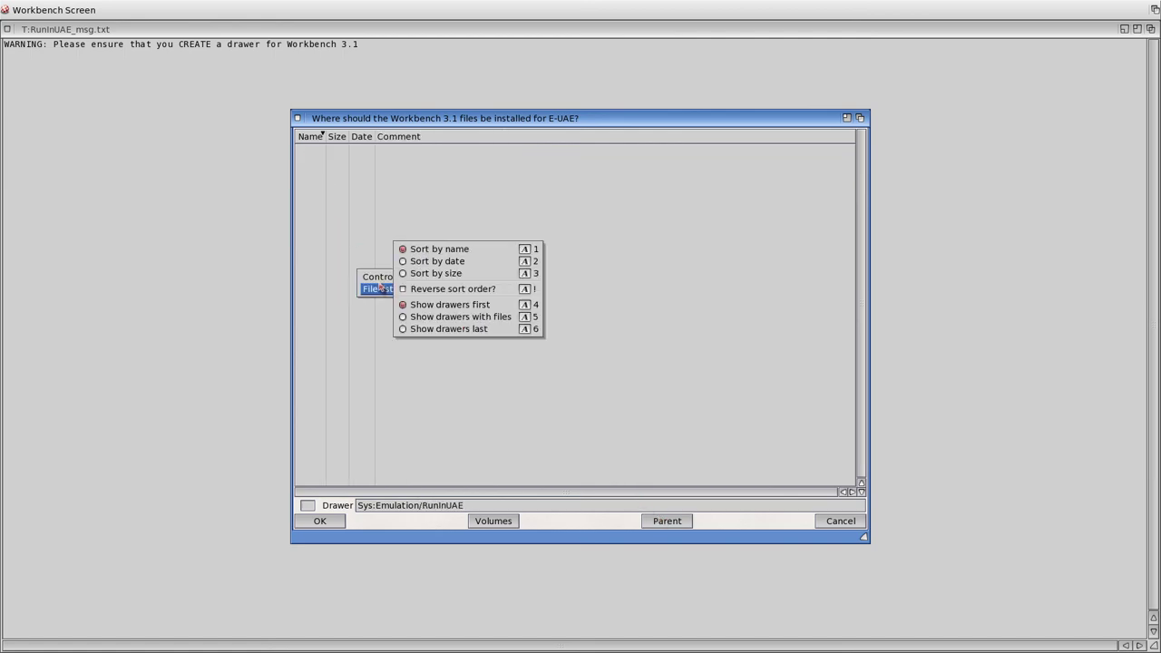
mouse_move(377, 278)
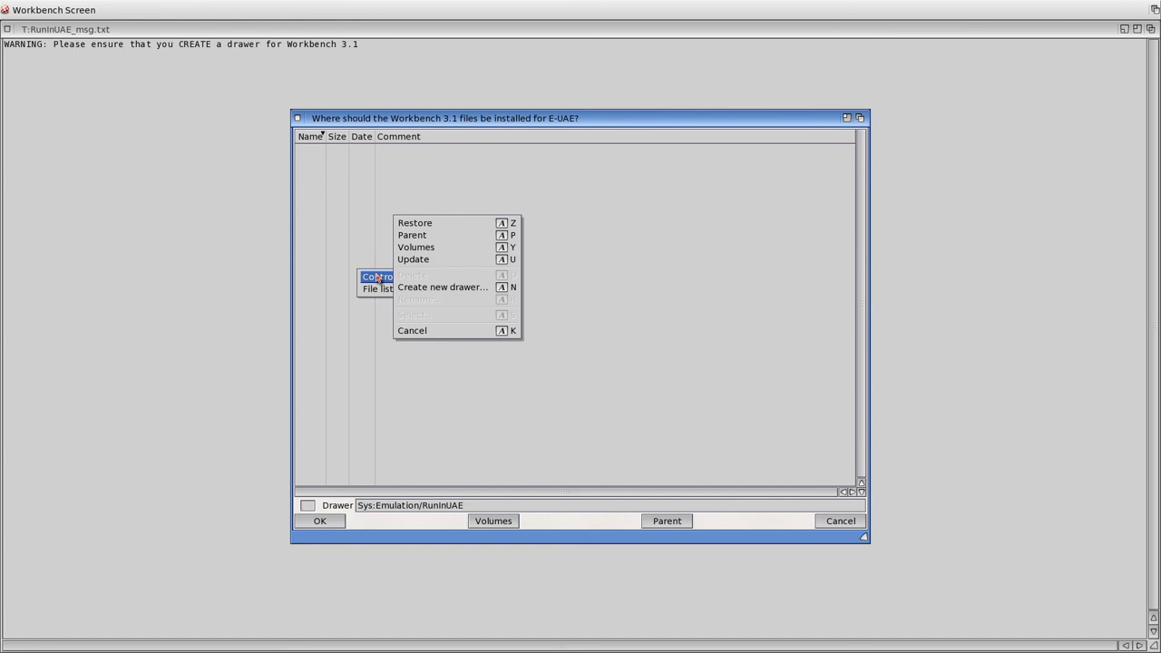
left_click(441, 287)
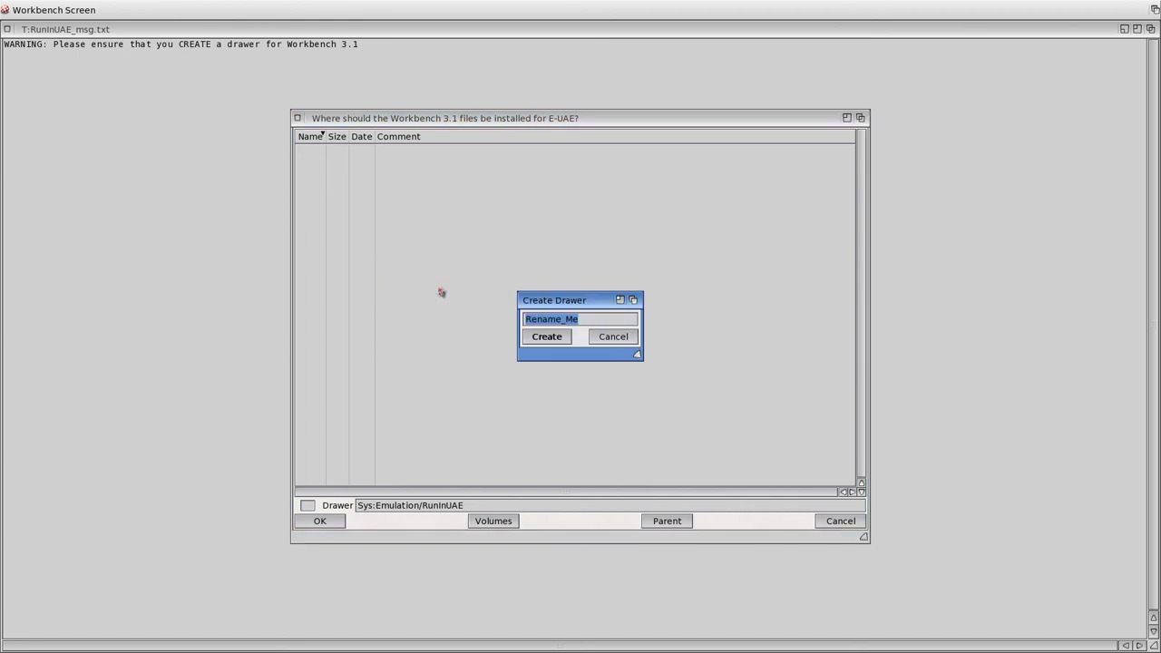
type("WB")
left_click(533, 340)
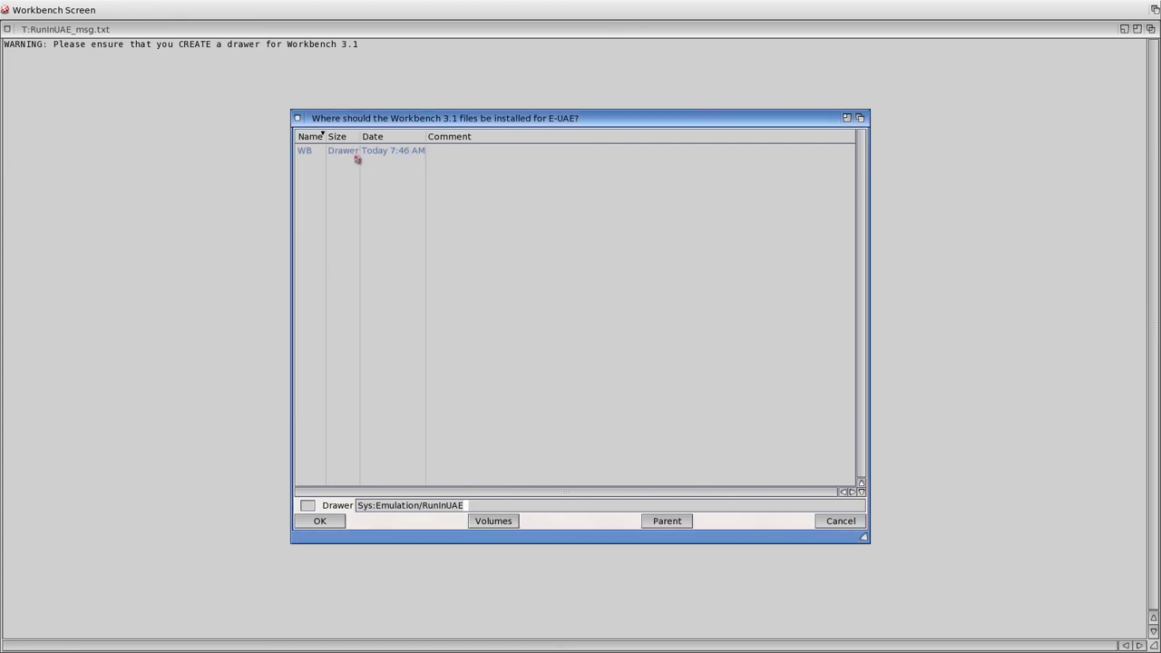
double_click(358, 159)
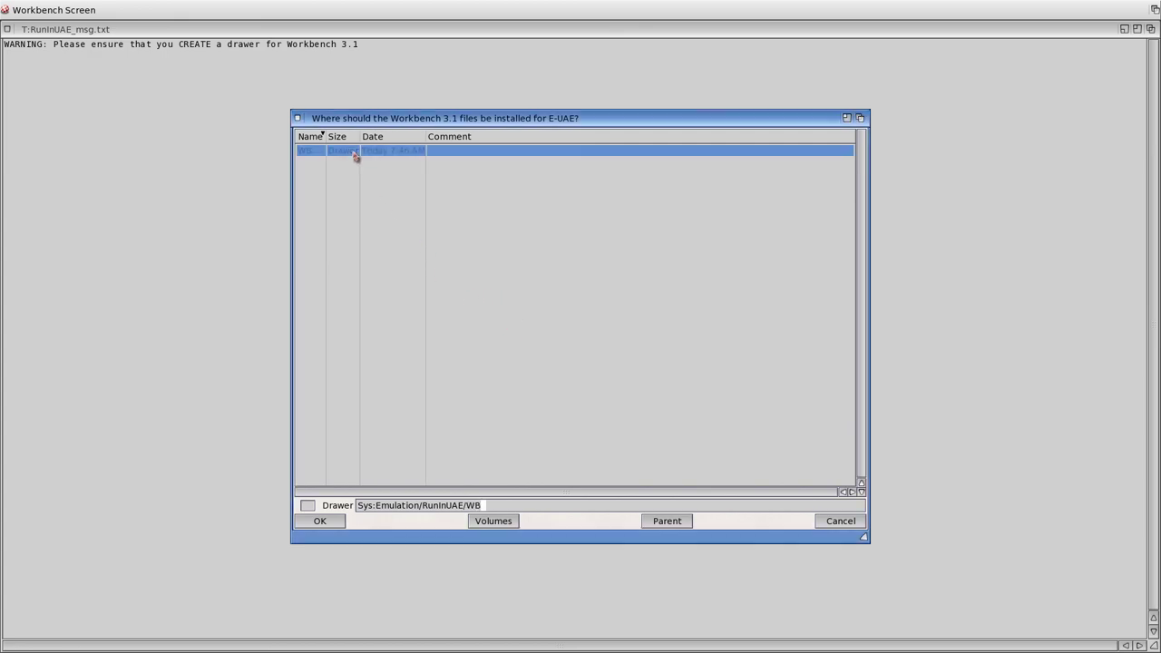
left_click(318, 530)
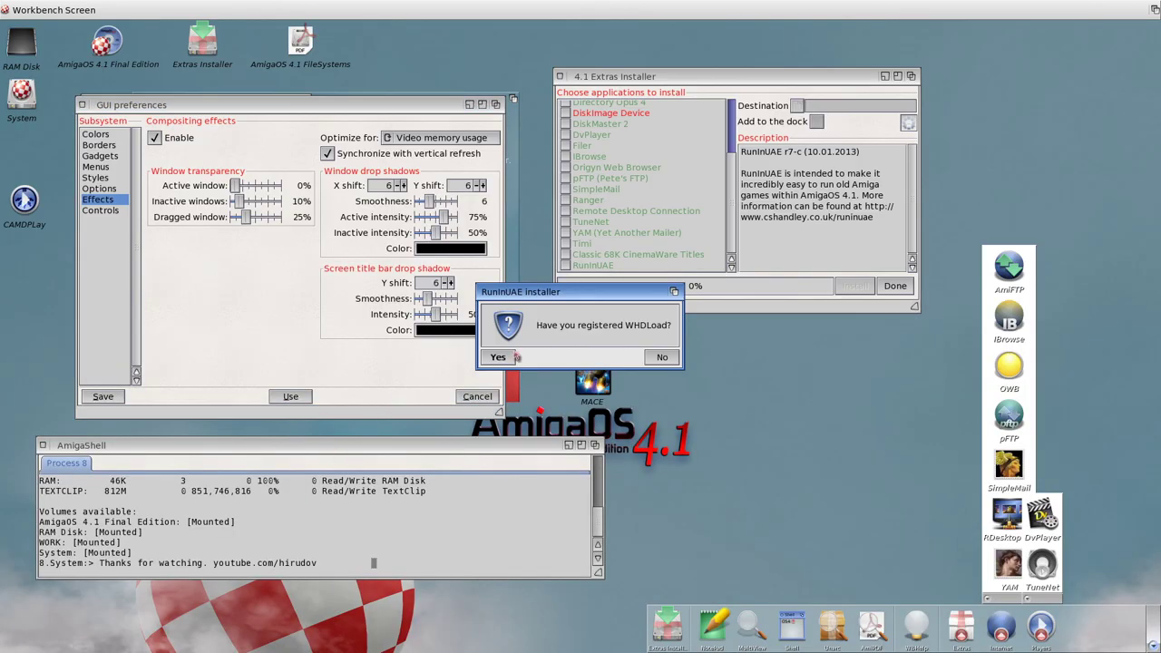
Step: Answer that WHDLoad is not registered and start the RunInUAE installation
left_click(660, 358)
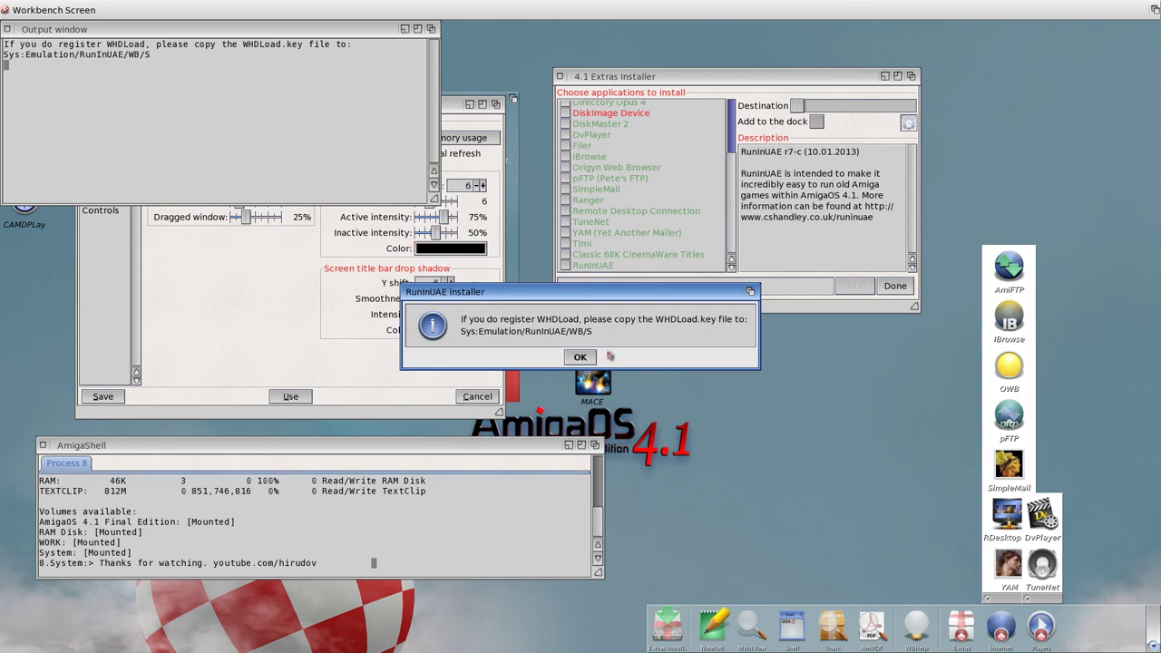
left_click(584, 357)
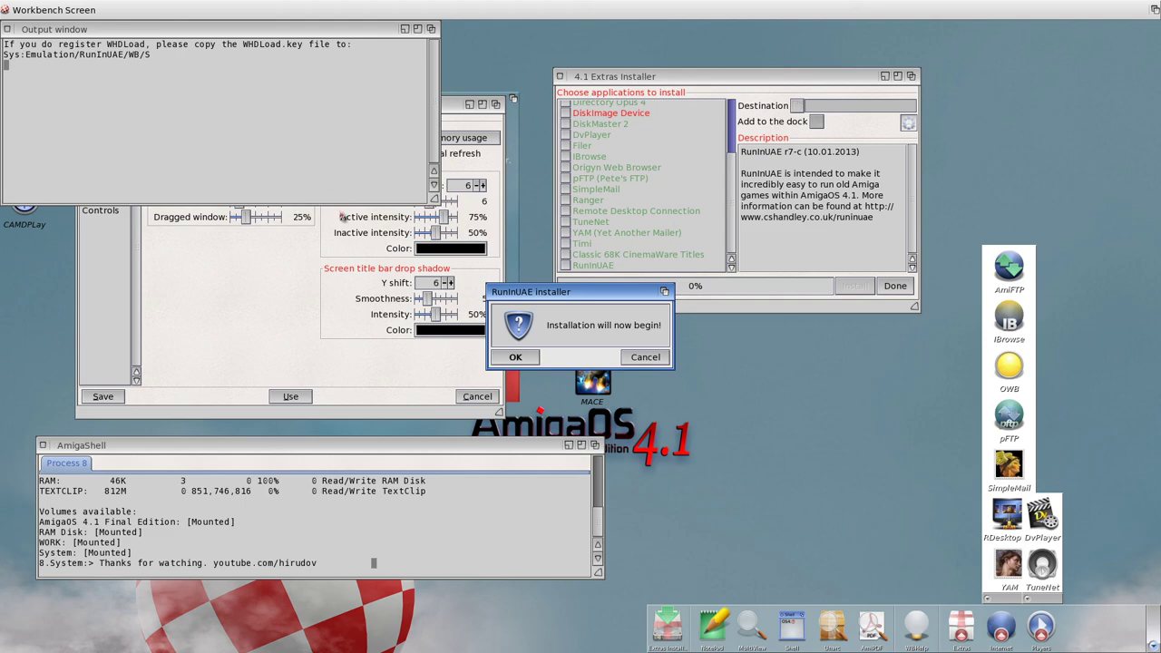
left_click(510, 358)
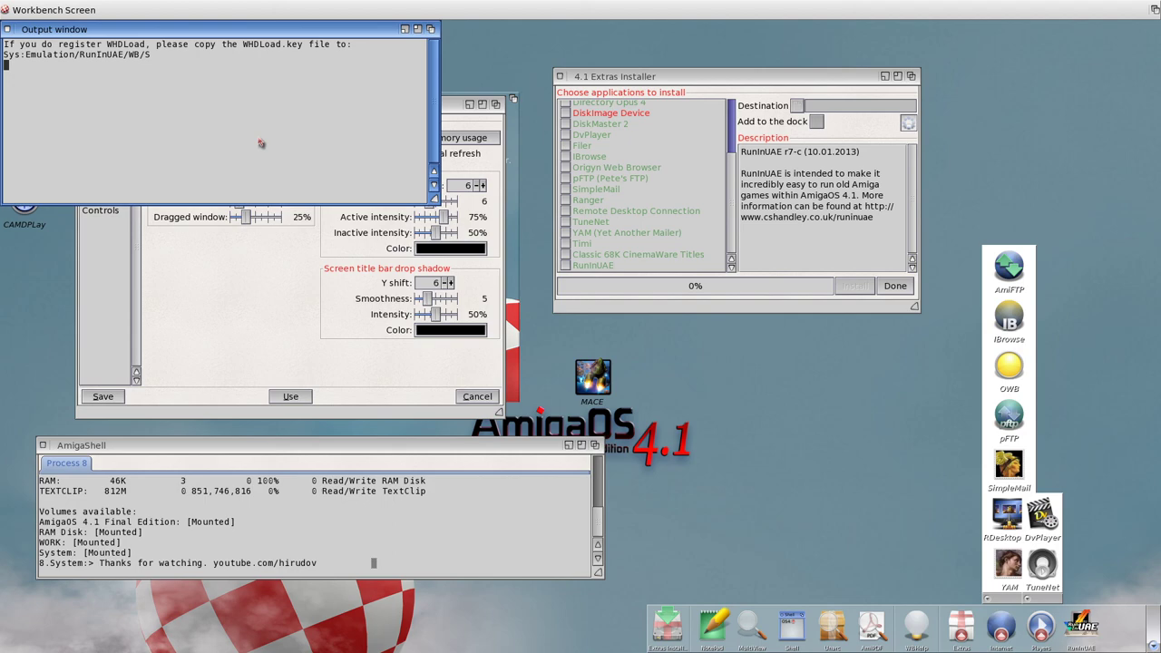
Step: Apply the GUI preferences without saving them and cancel the request to reset the Workbench screen
left_click(284, 340)
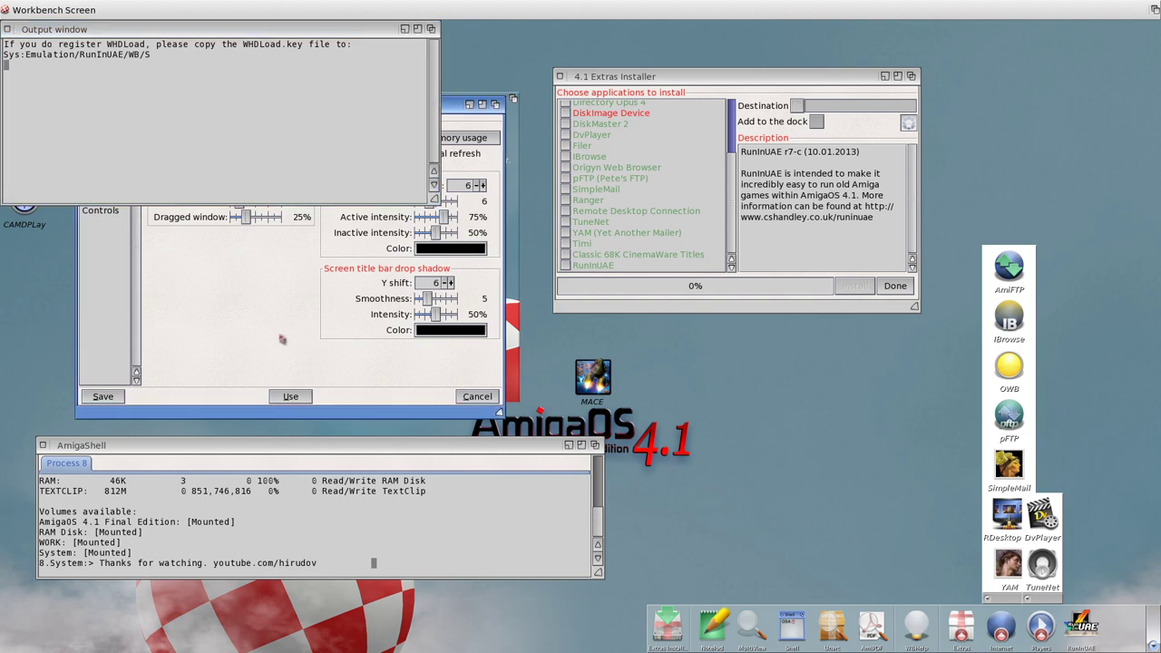
left_click(299, 399)
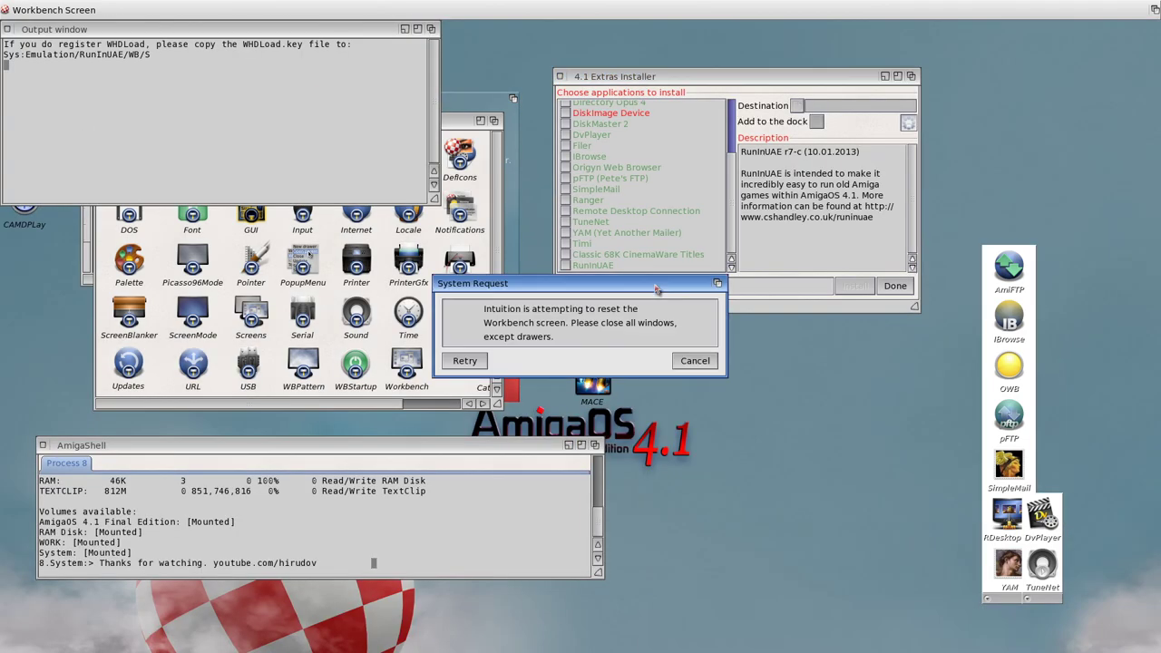
left_click(696, 361)
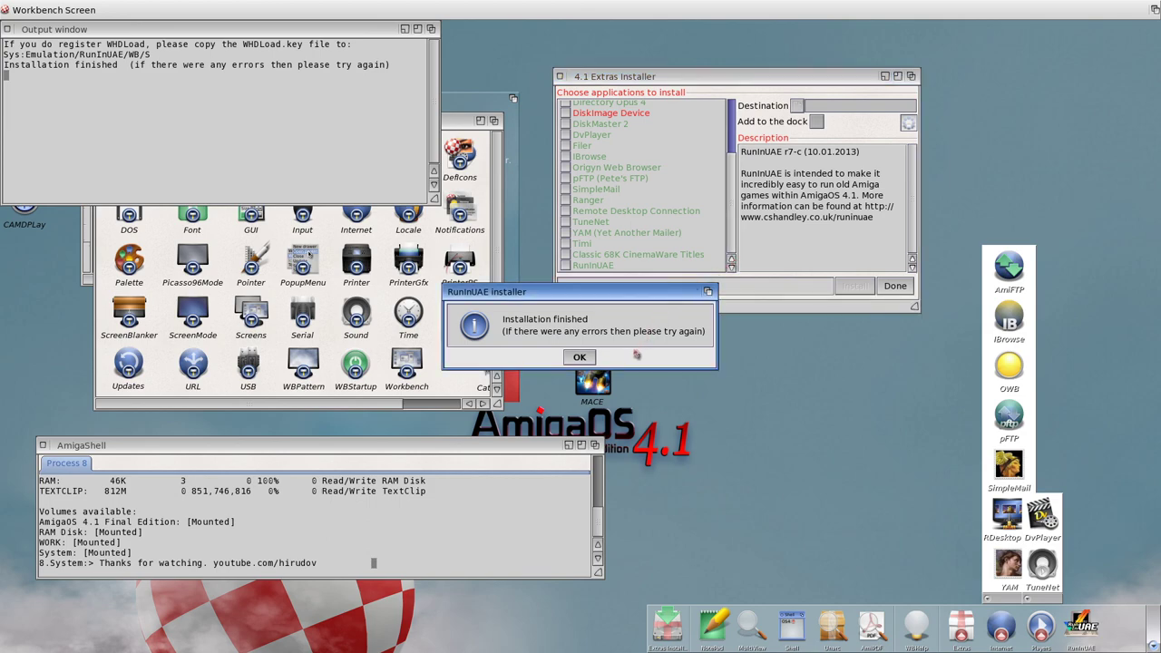
Step: Acknowledge the RunInUAE installer's completion and reset notices
left_click(577, 357)
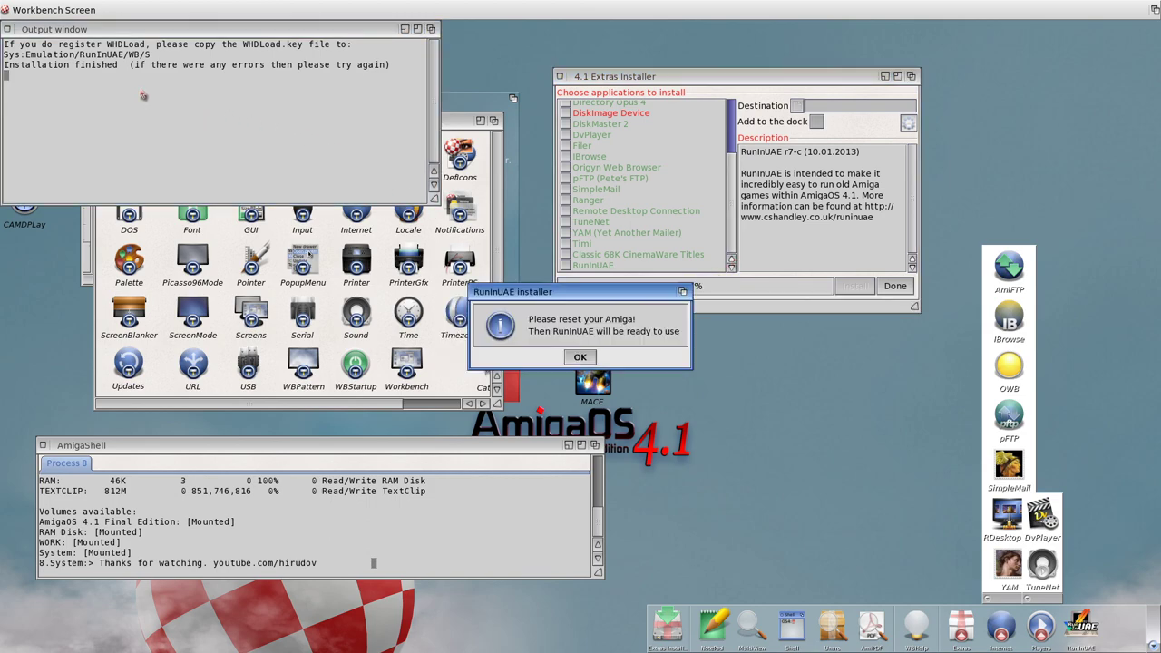
left_click(580, 359)
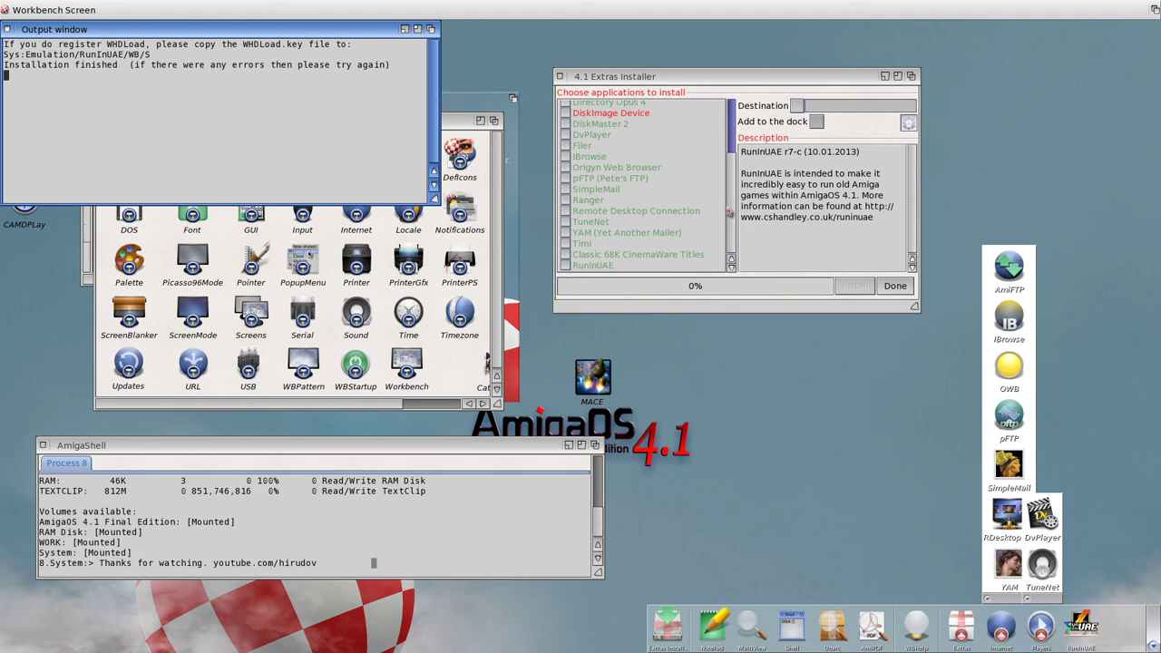
left_click(740, 205)
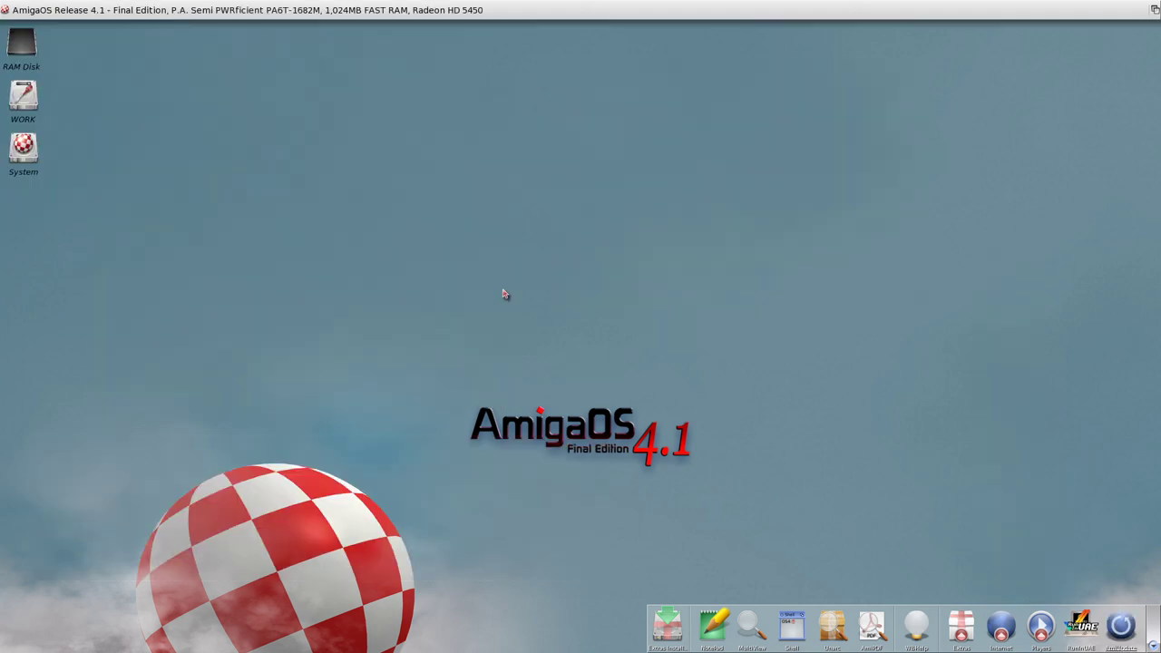
Step: Show the AmigaOS release information from Workbench
right_click(3, 8)
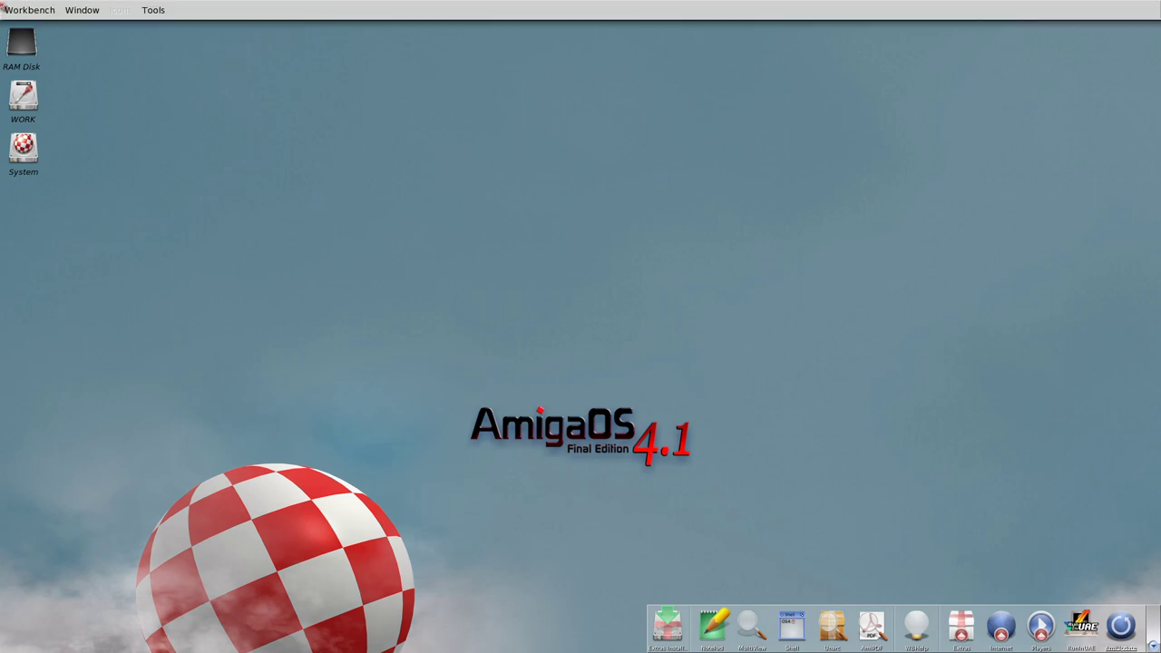
mouse_move(29, 10)
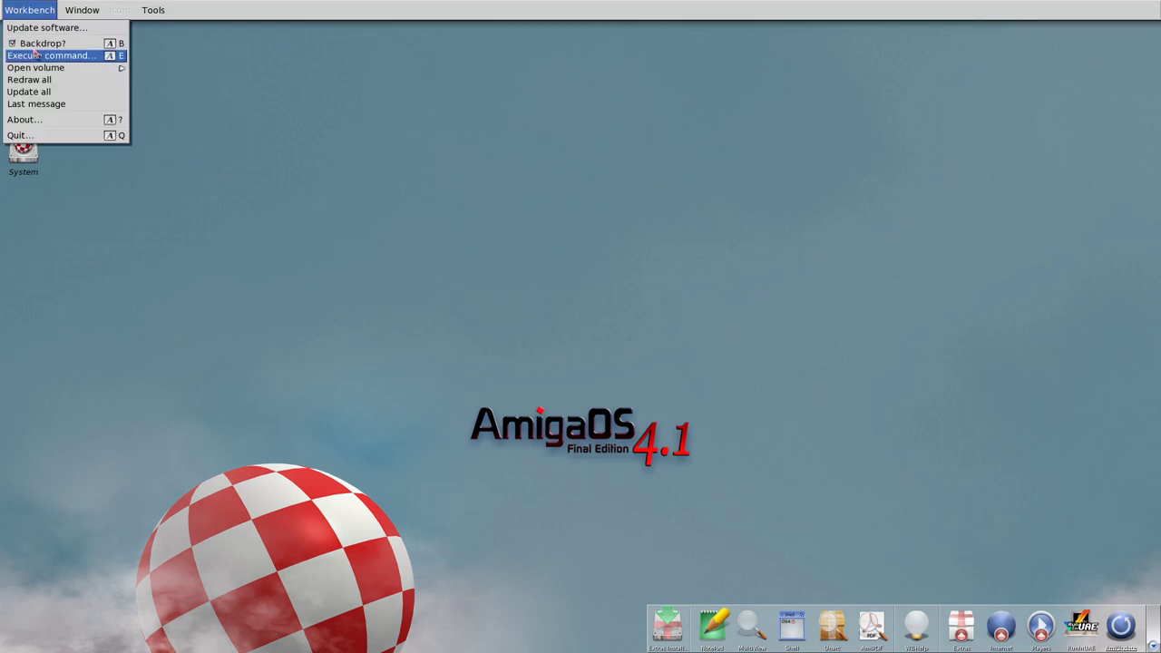
right_click(47, 119)
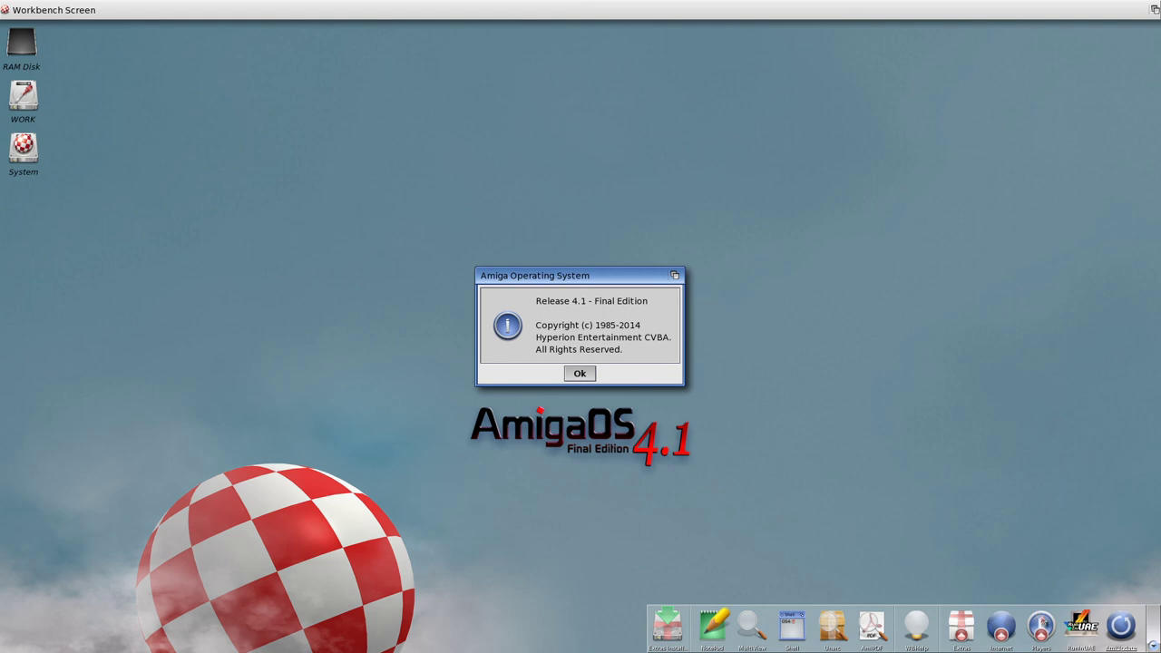
Step: Play the track Another World -Remix- in TuneNet, iconify the player and dismiss the AmigaOS release information
left_click(1042, 625)
left_click(1043, 581)
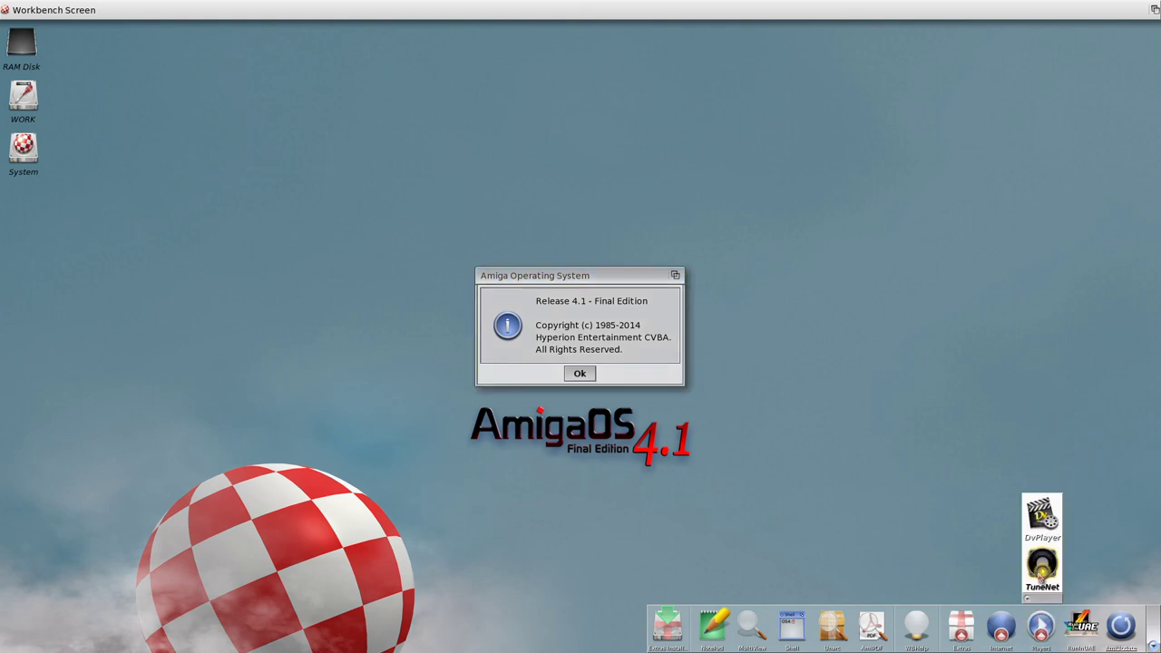
double_click(219, 211)
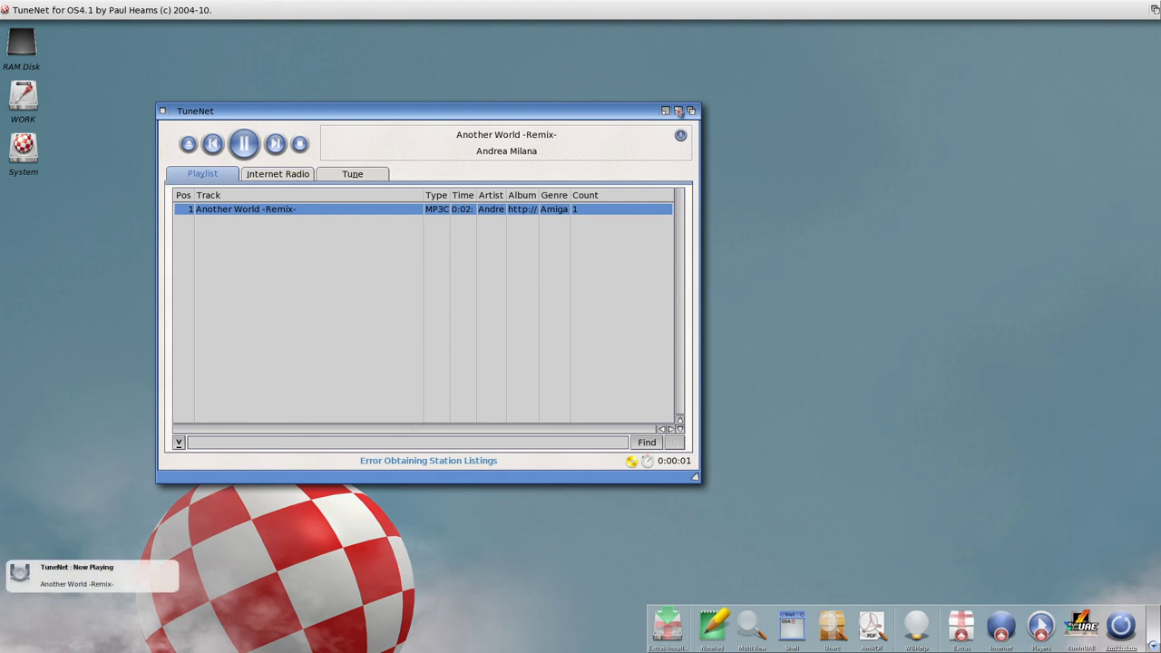
left_click(667, 110)
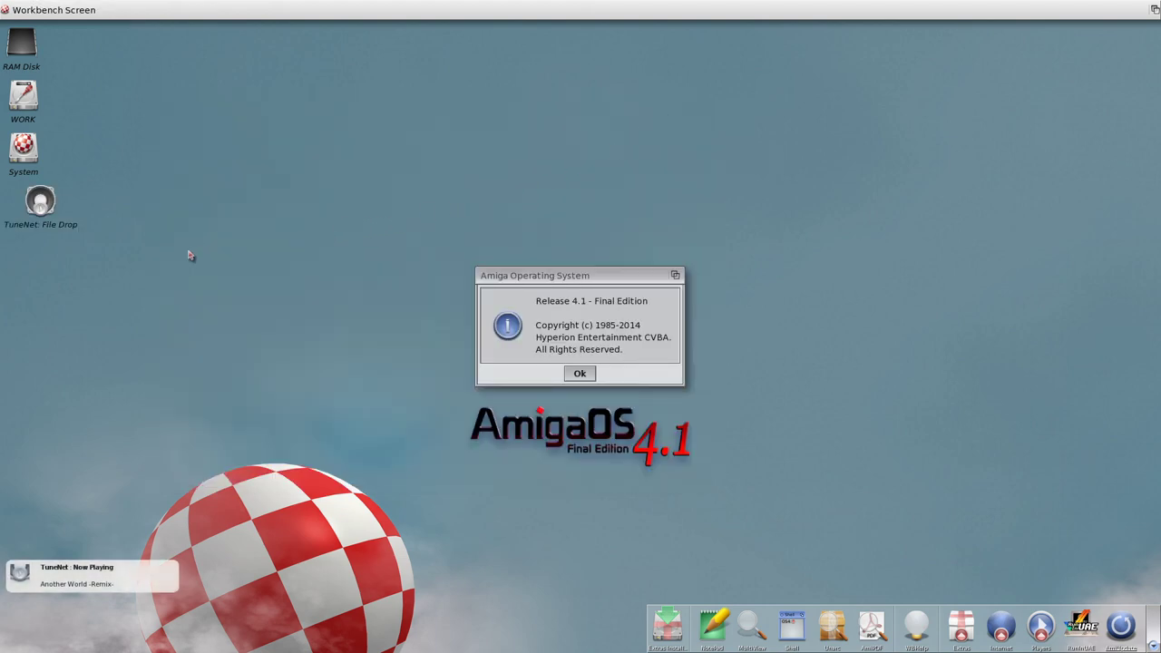
left_click(580, 373)
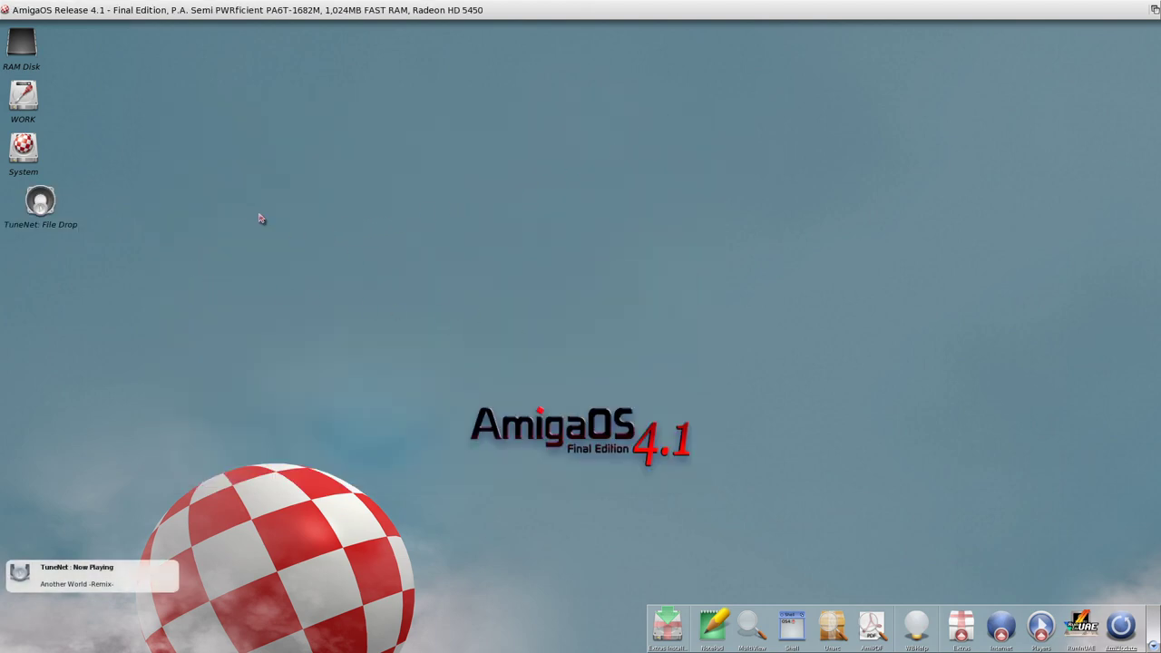
Step: Open the System volume and reposition and enlarge its window
double_click(36, 160)
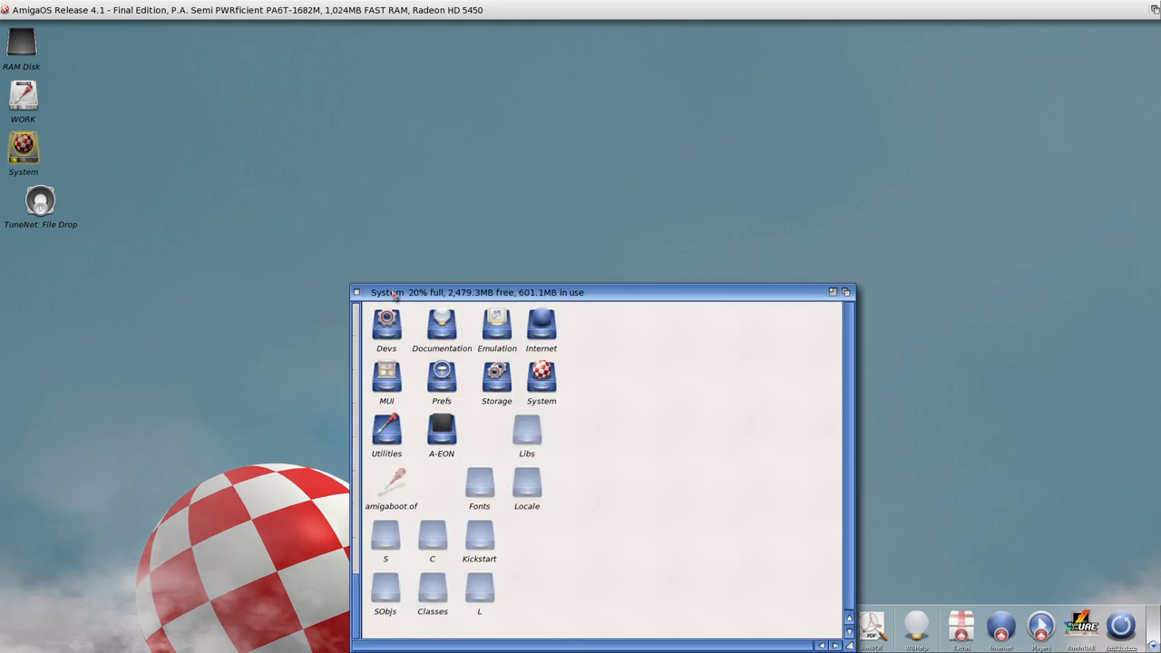
left_click_drag(472, 267, 318, 68)
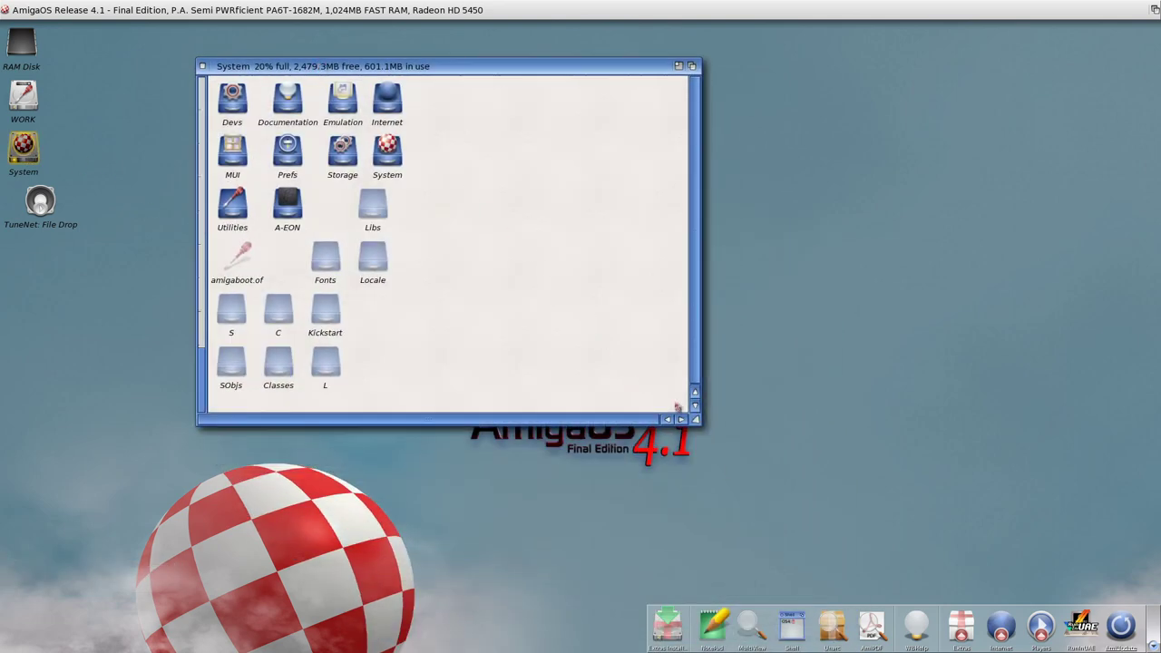
left_click_drag(697, 420, 827, 547)
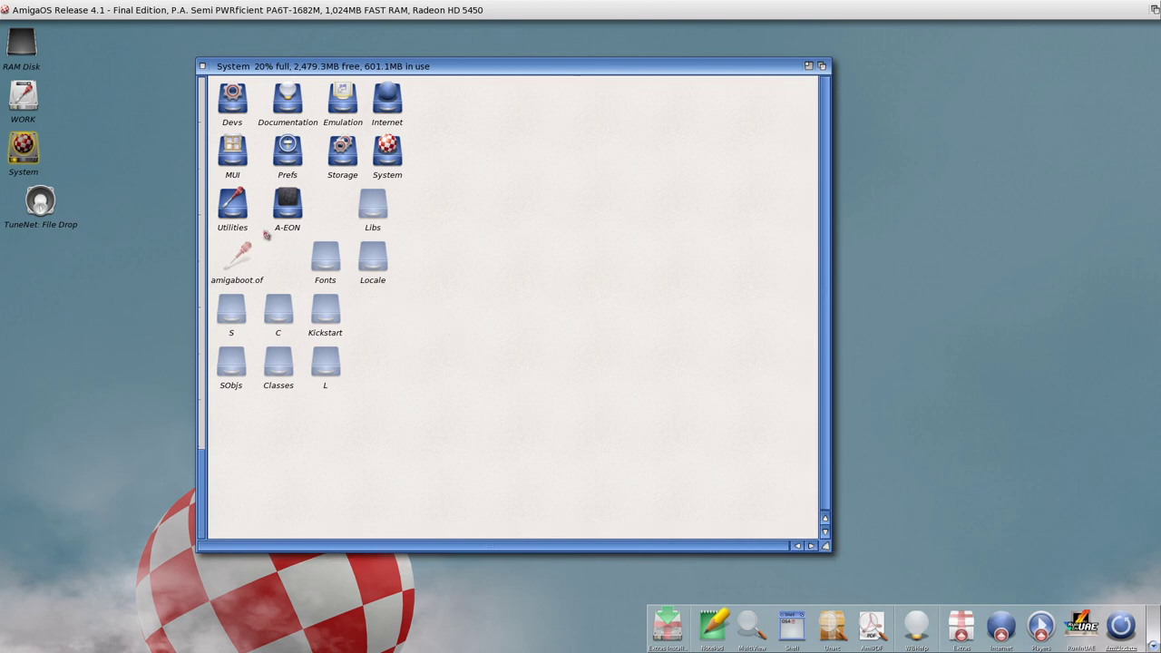
Step: Launch SuperDiskImage from the System volume's Utilities drawer, look at its main window and quit it
left_click(242, 208)
double_click(242, 207)
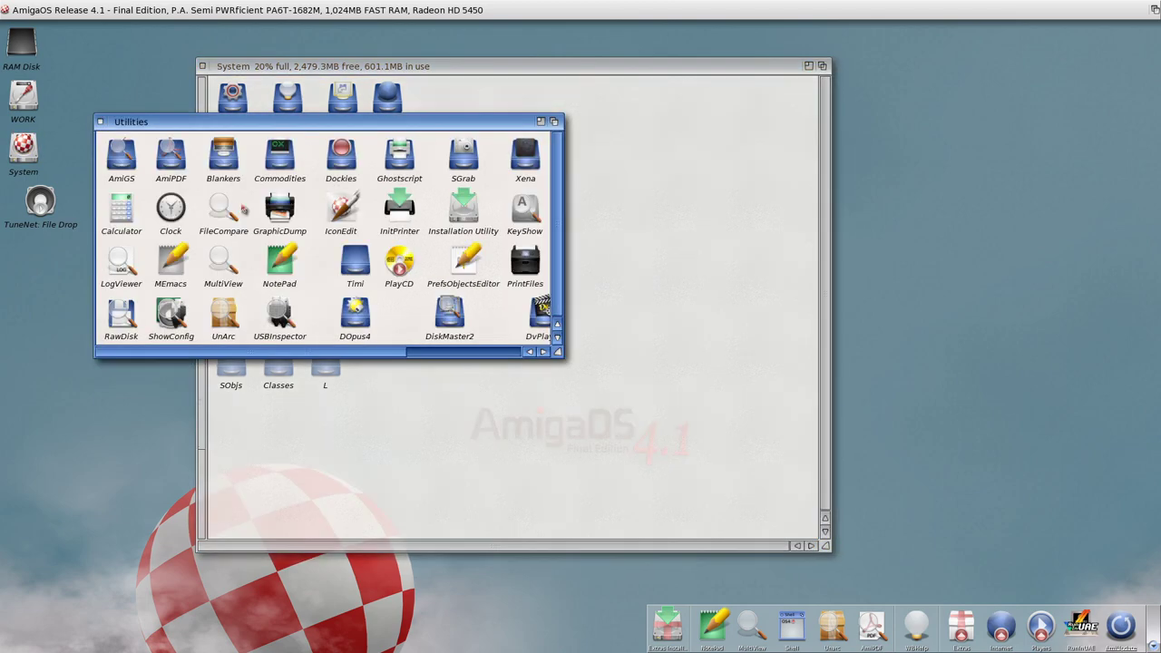
left_click(468, 354)
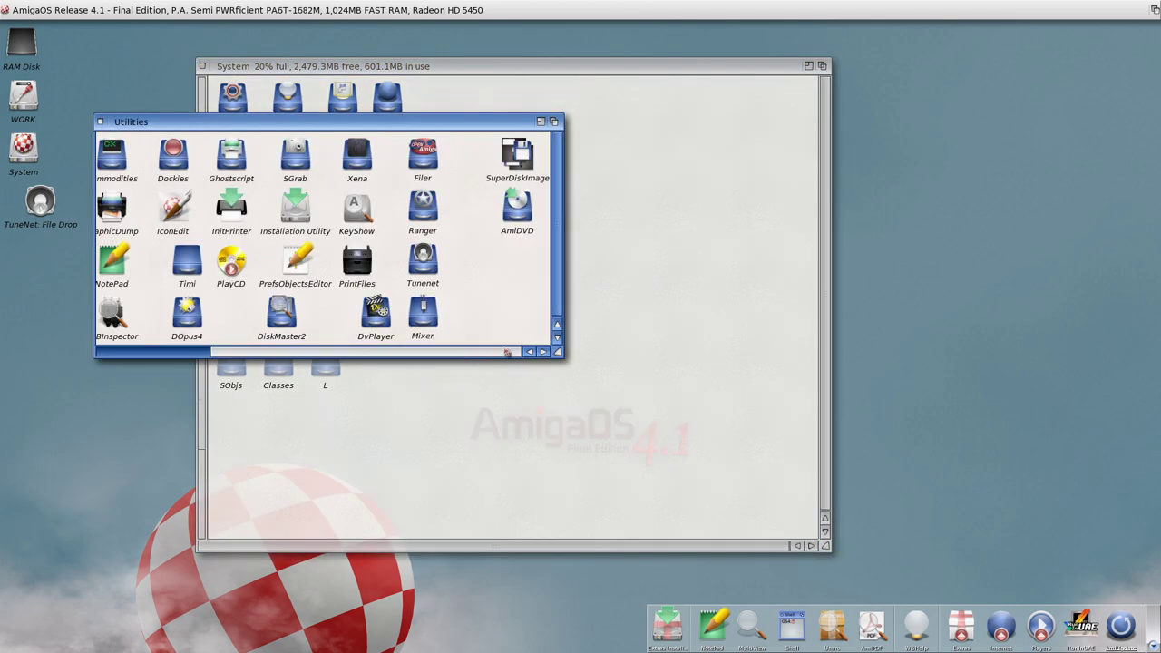
mouse_move(499, 351)
left_mouse_down()
mouse_move(404, 352)
mouse_move(499, 351)
left_mouse_up()
double_click(508, 152)
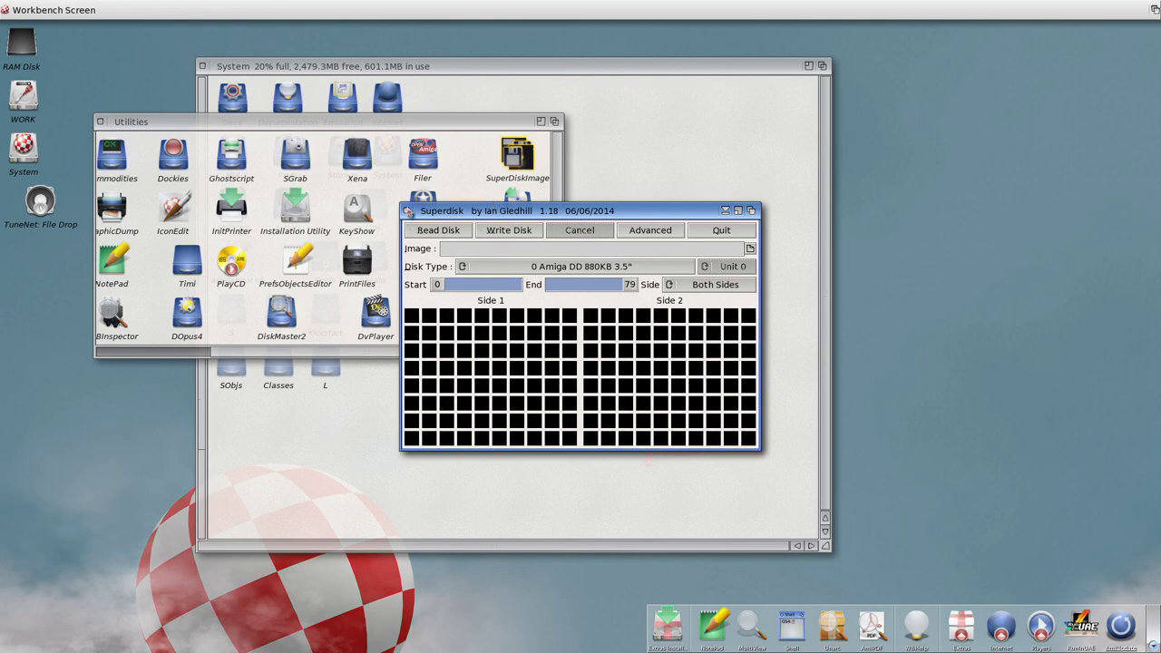
left_click(408, 211)
left_click_drag(405, 357, 214, 361)
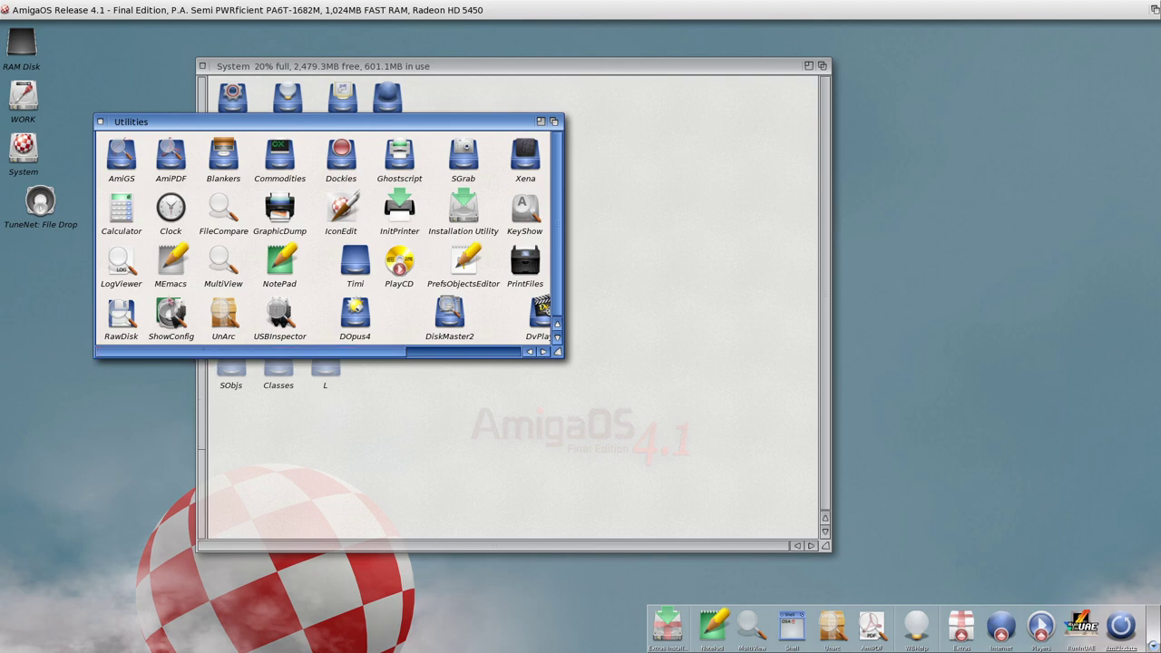
Step: Check the AmiGS drawer inside Utilities and browse the full range of programs in the Utilities drawer
double_click(127, 170)
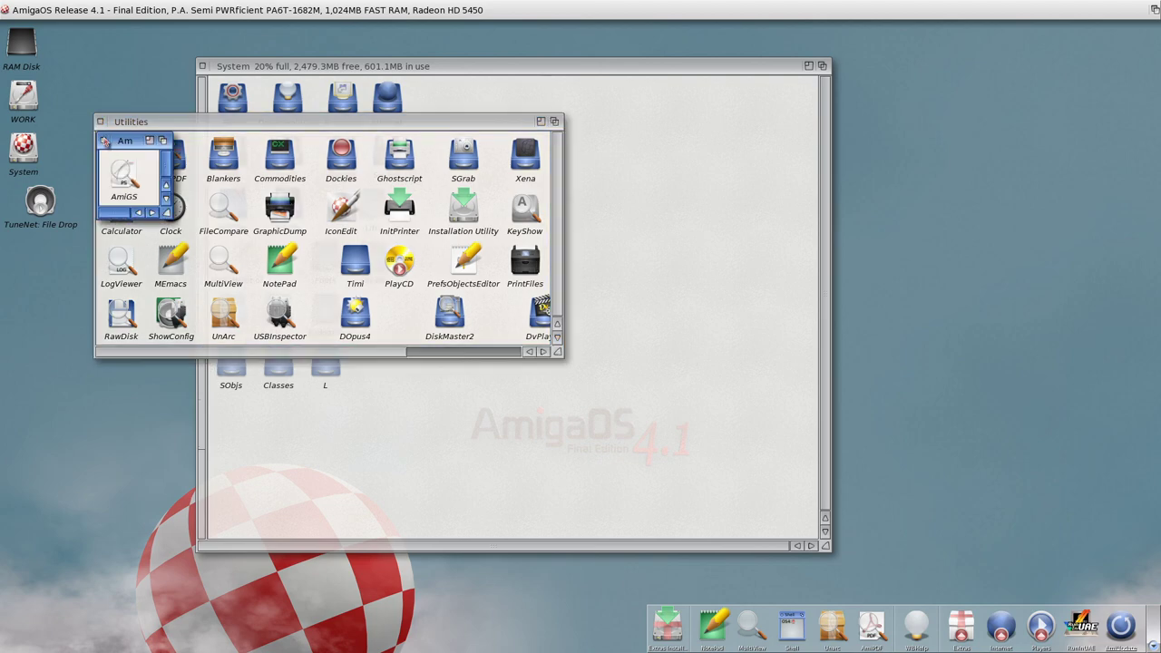
left_click(104, 140)
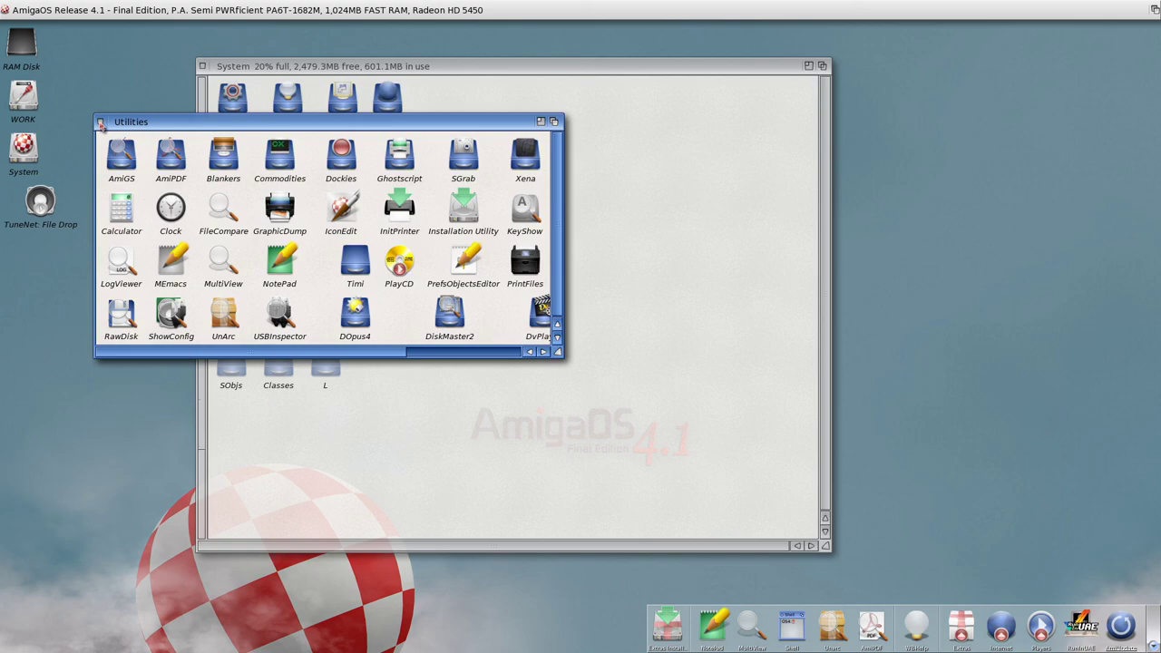
left_click(101, 123)
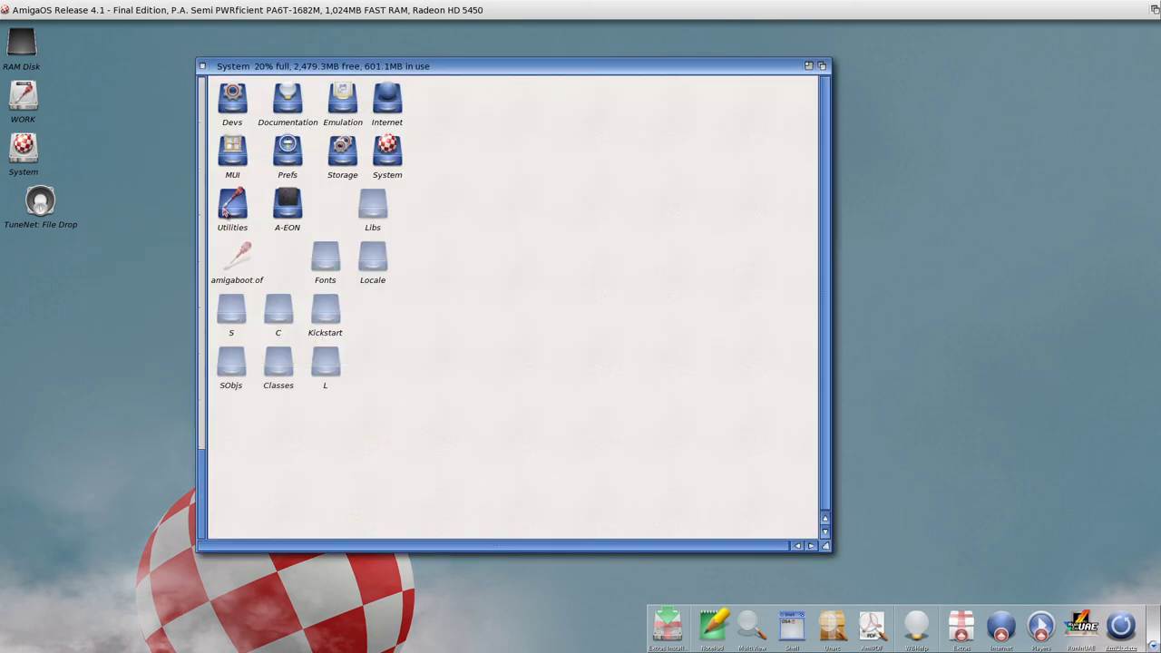
double_click(227, 207)
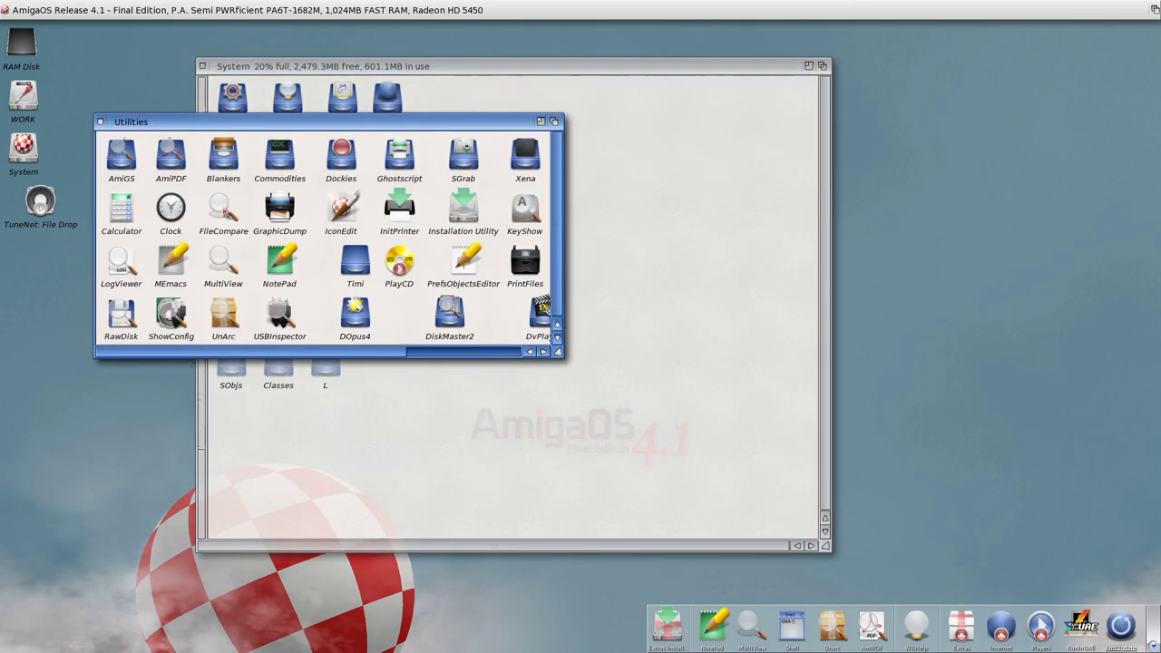
left_click(471, 351)
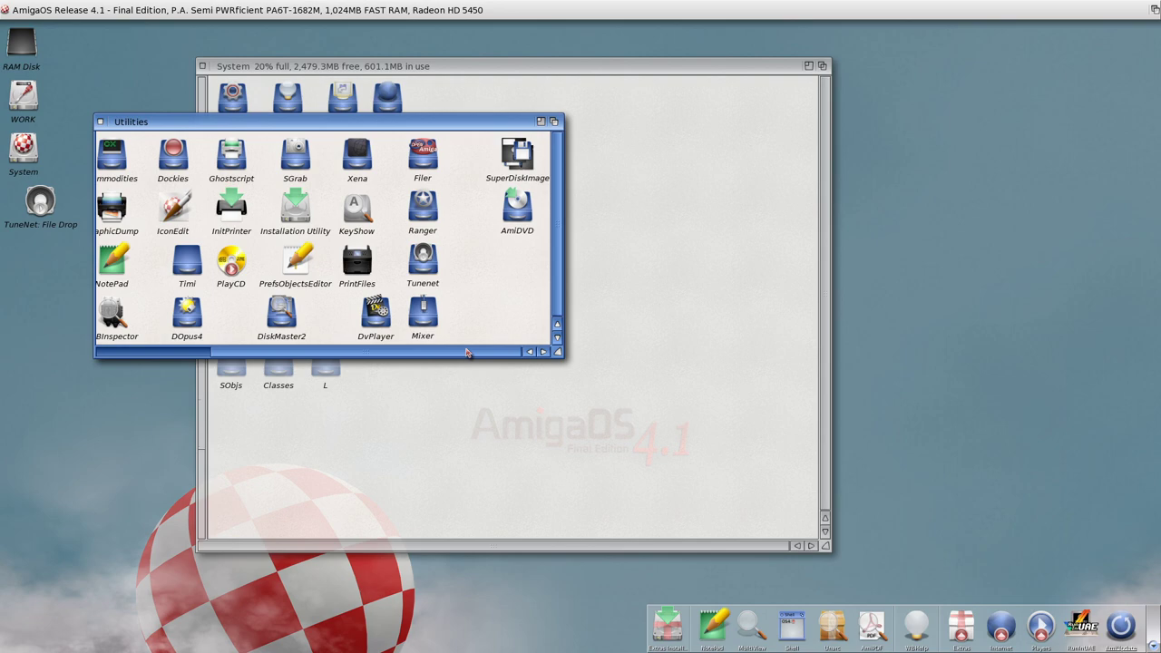
left_click_drag(494, 354, 380, 353)
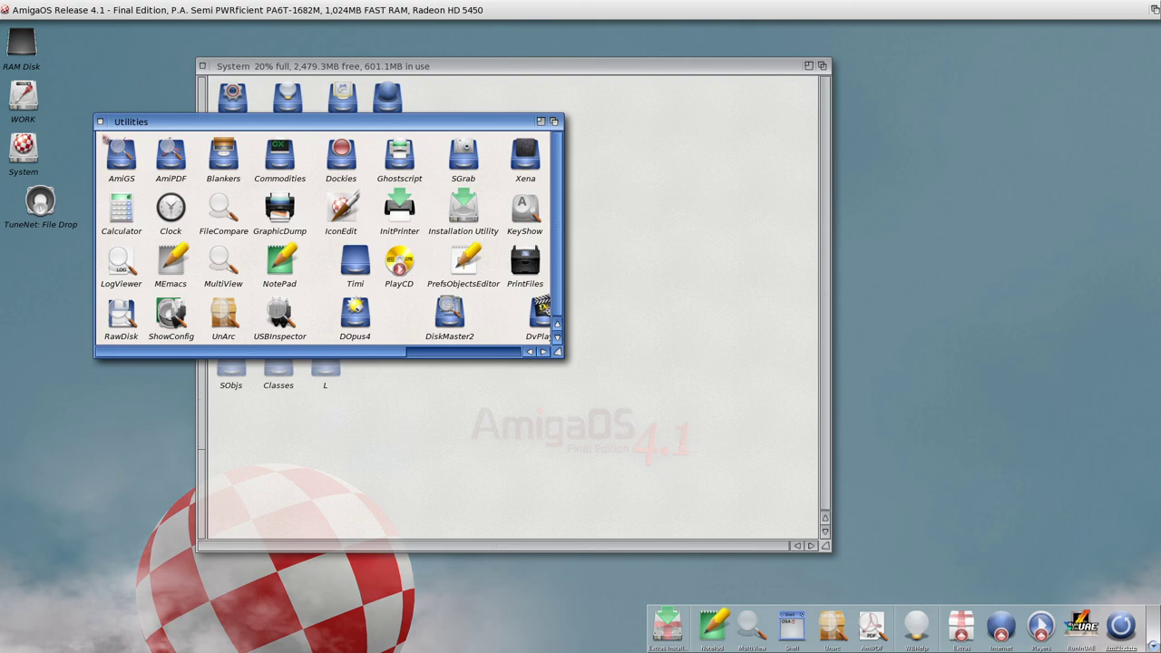
Step: Close the Utilities drawer and view the contents of the System volume's Devs drawer
left_click(100, 121)
double_click(233, 102)
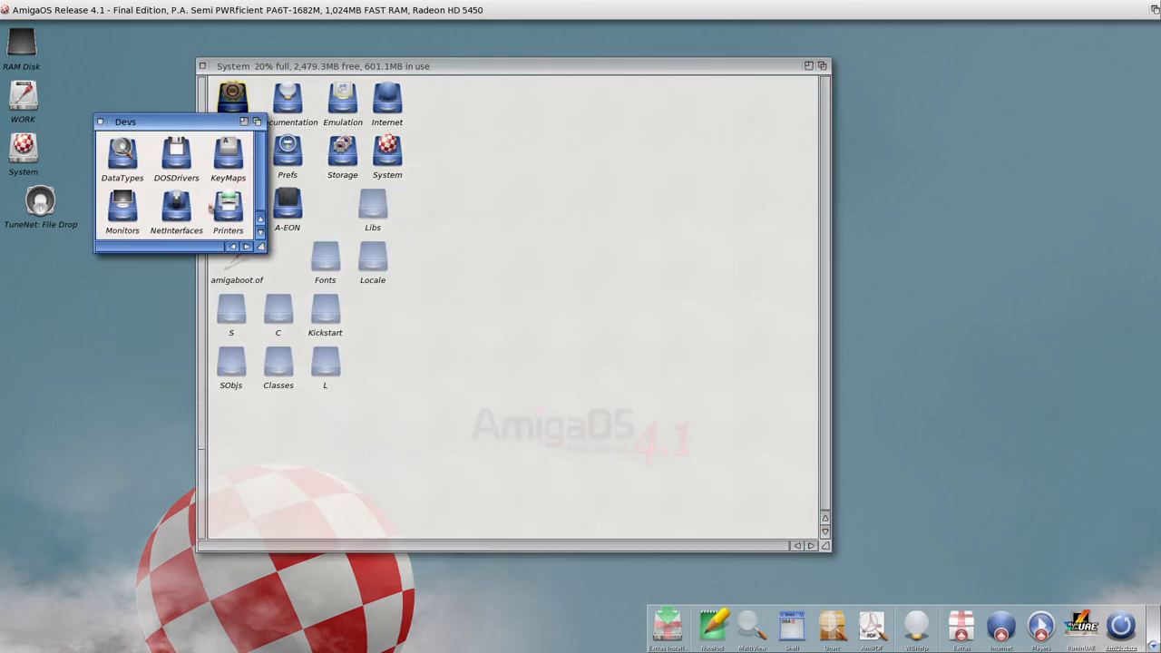
left_click(100, 122)
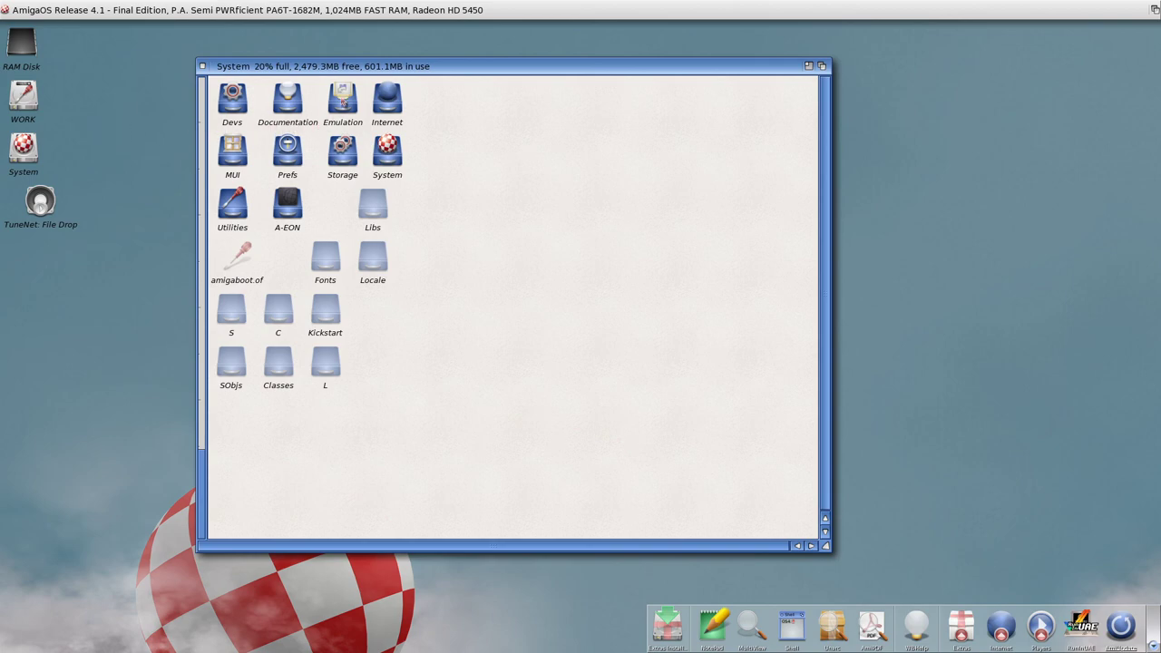
Step: Open games_relnotes.txt from the CinemawareGames drawer inside the System volume's Emulation drawer
double_click(342, 103)
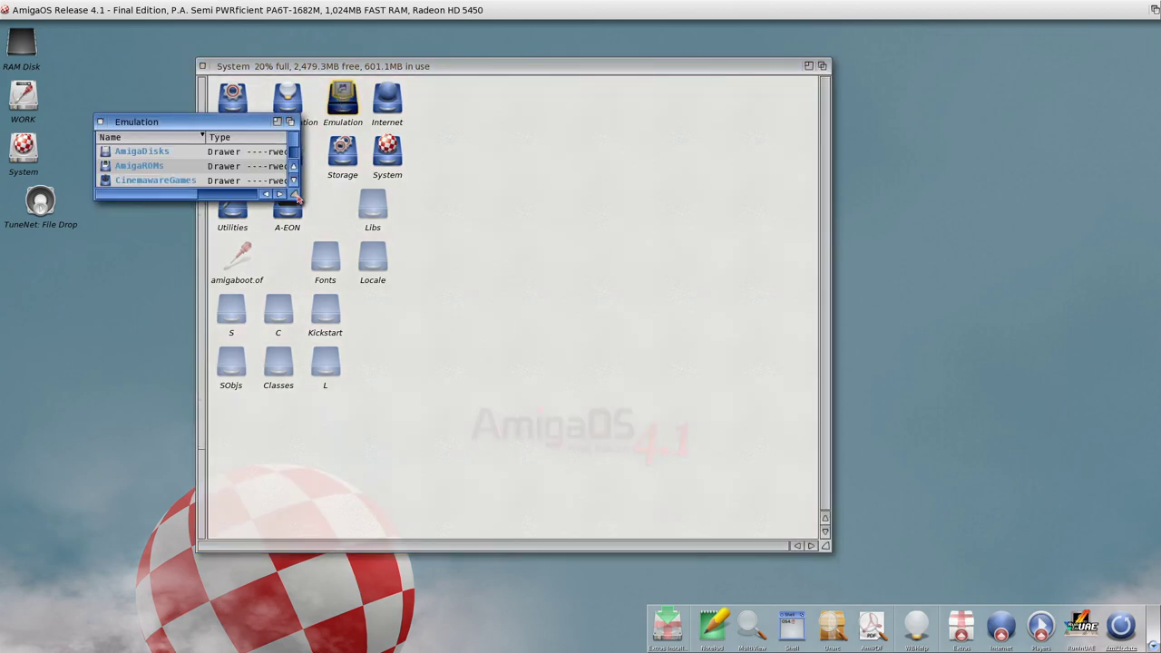
left_click(276, 121)
double_click(178, 181)
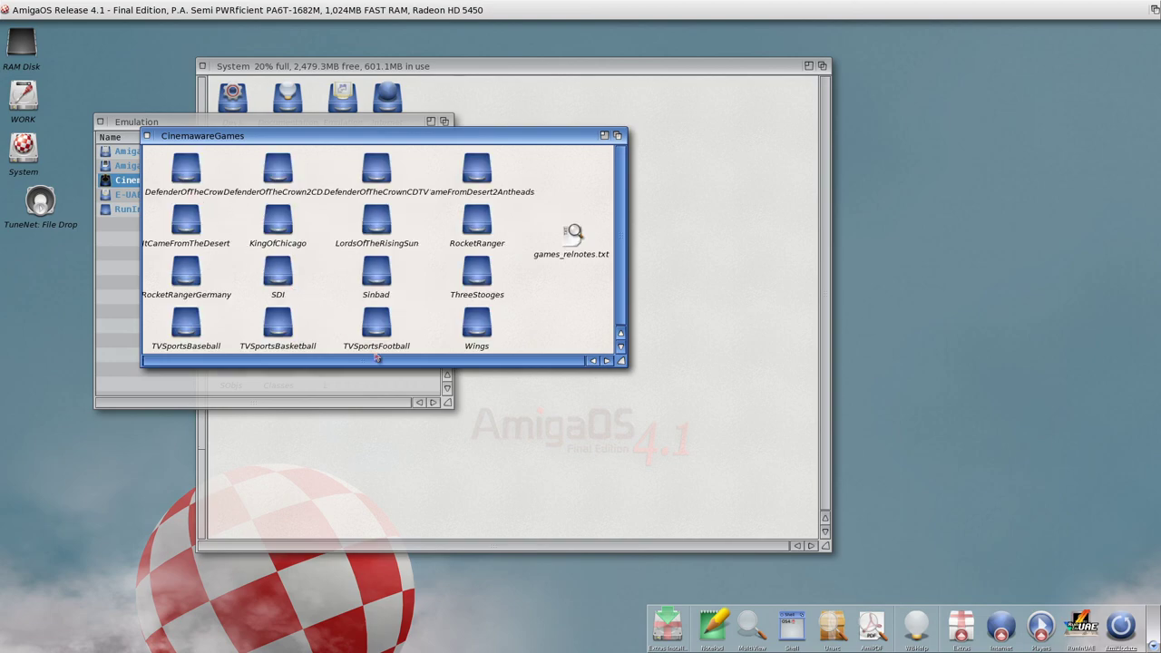
mouse_move(396, 361)
left_mouse_down()
mouse_move(425, 363)
mouse_move(390, 361)
left_mouse_up()
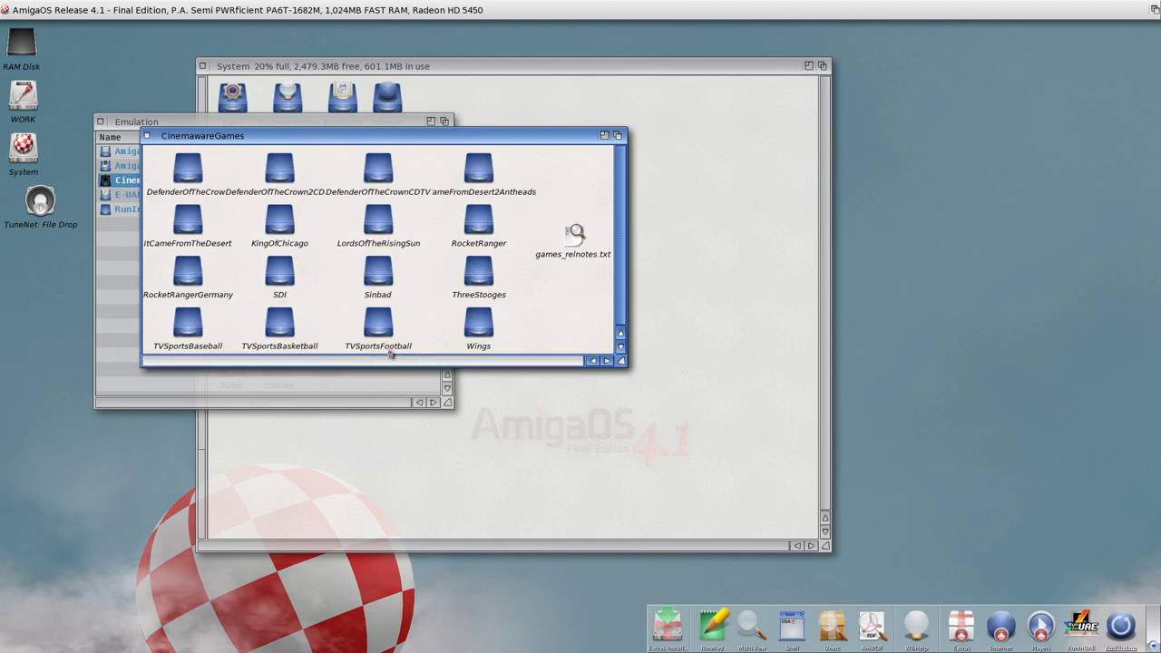
double_click(581, 242)
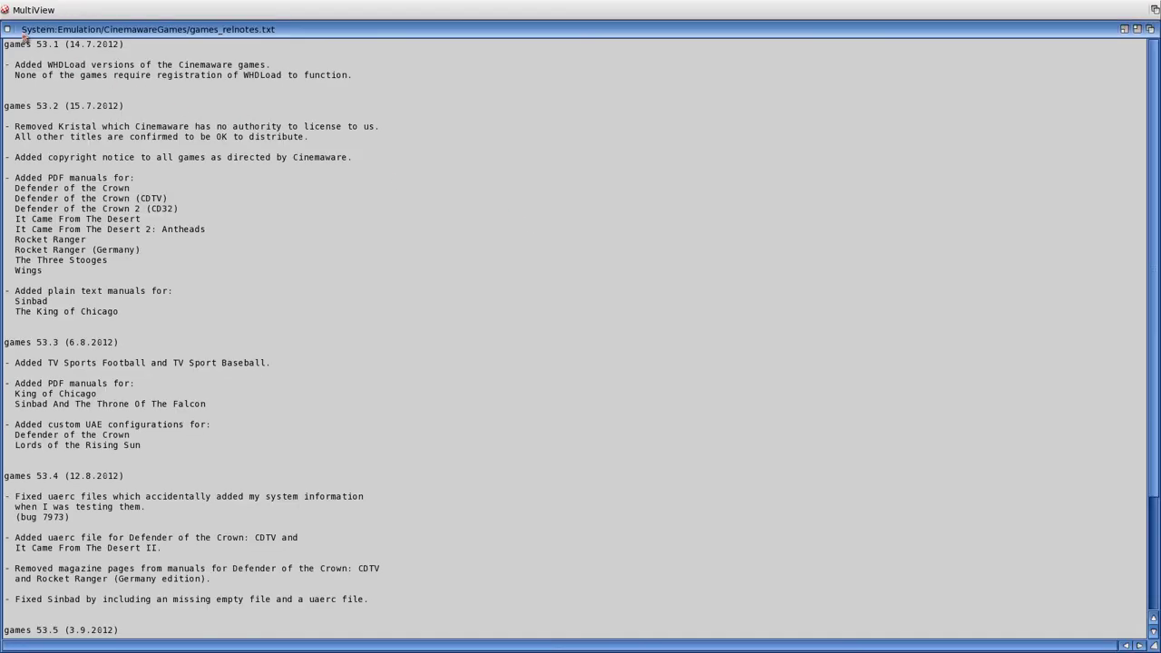
Step: Read through the Cinemaware games release notes and close them along with the CinemawareGames drawer
scroll(181, 124, "down", 5)
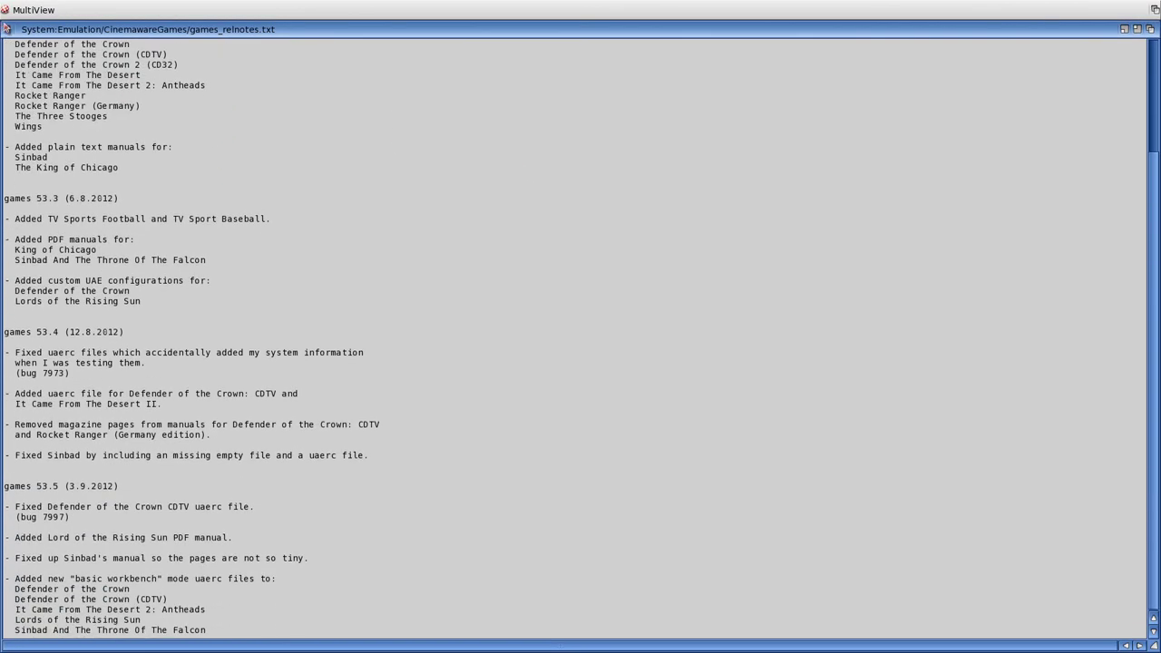
left_click(8, 28)
left_click(154, 141)
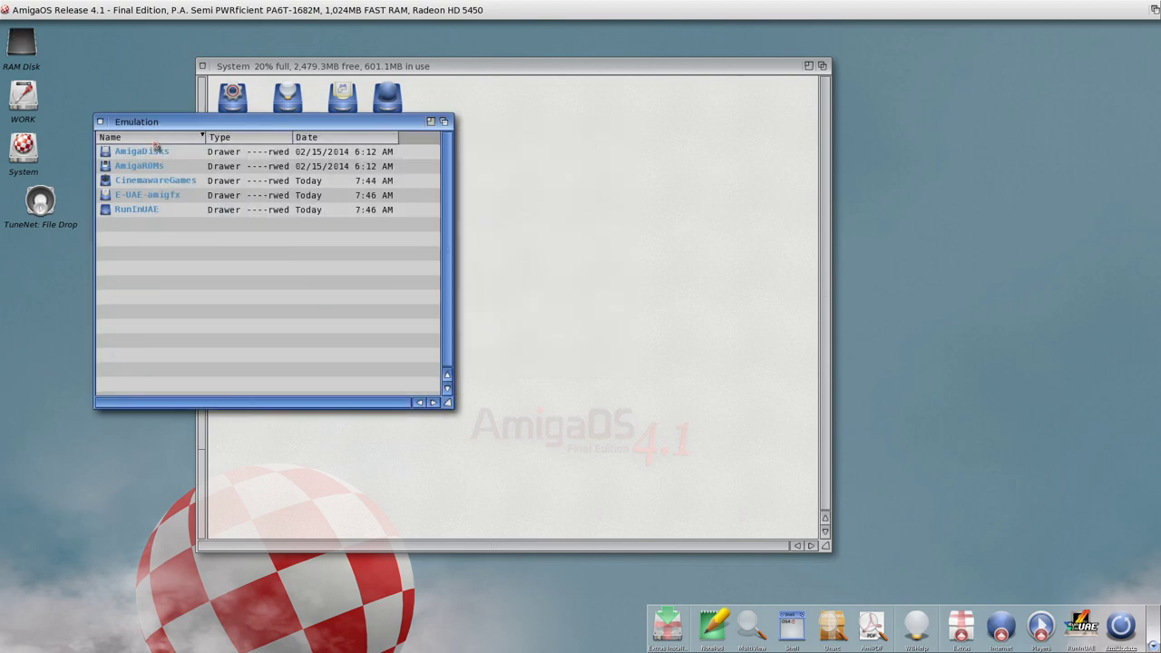
Step: View the E-UAE-amigfx and RunInUAE drawers inside Emulation, closing each one and the Emulation drawer
double_click(128, 198)
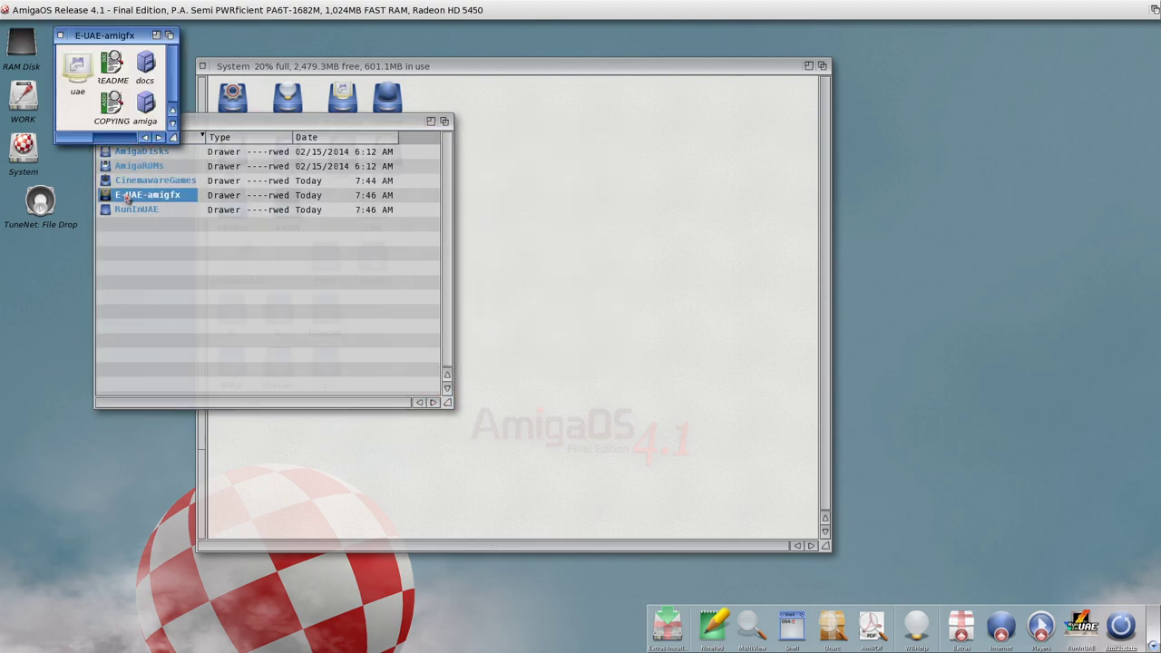
left_click(61, 36)
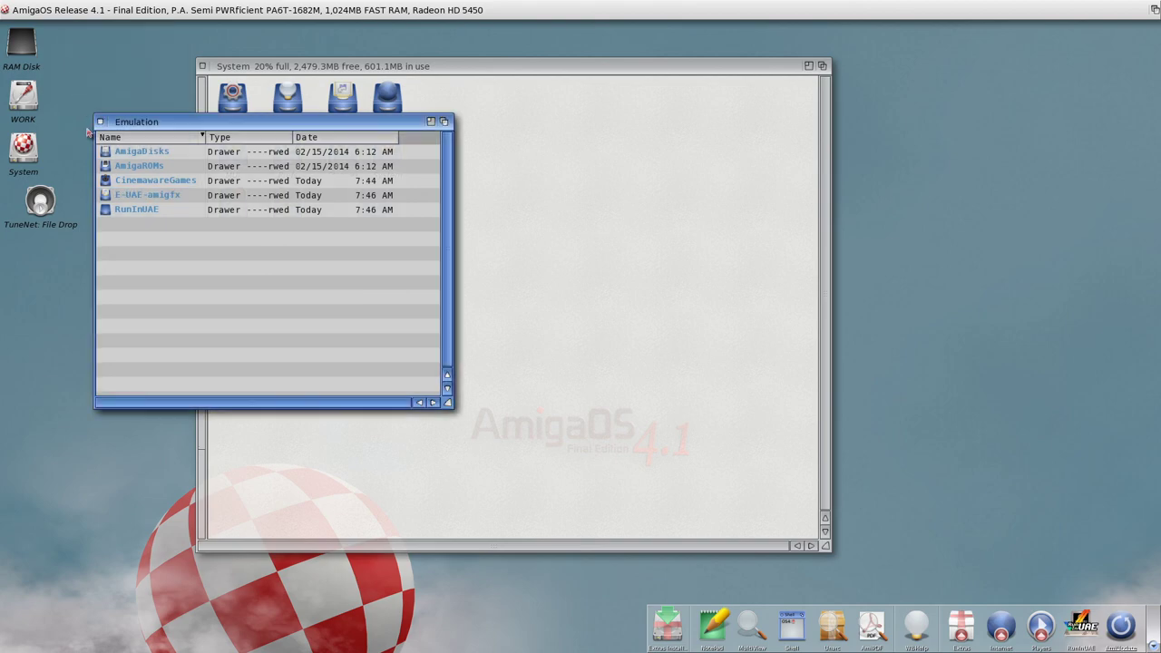
double_click(125, 211)
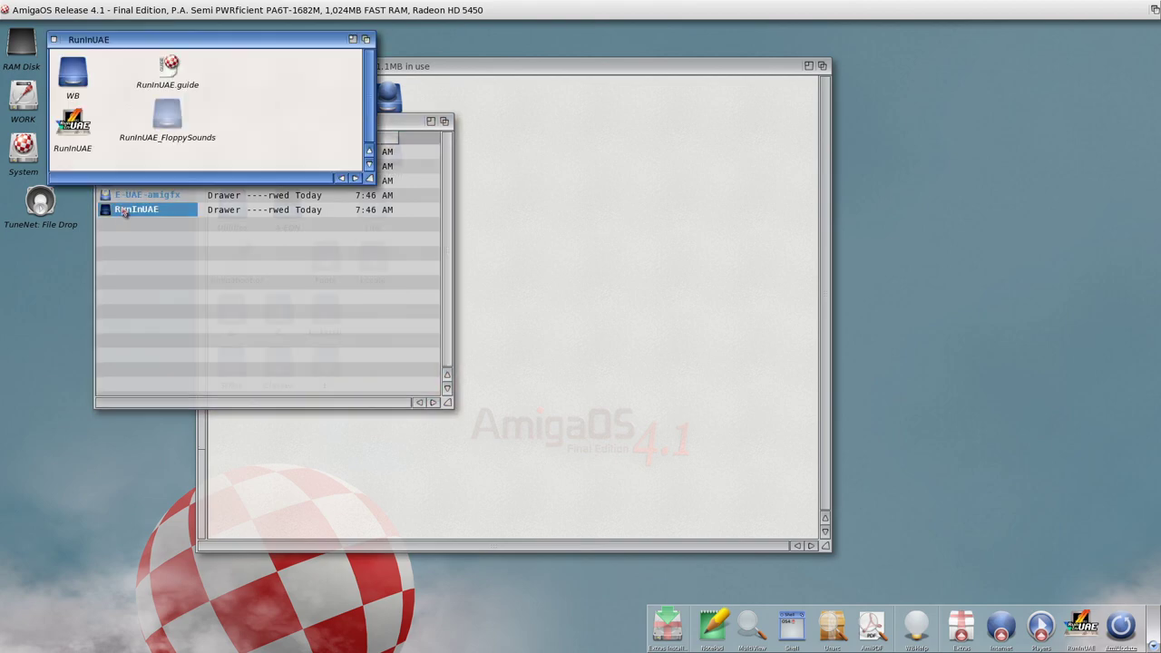
left_click(55, 40)
left_click(102, 122)
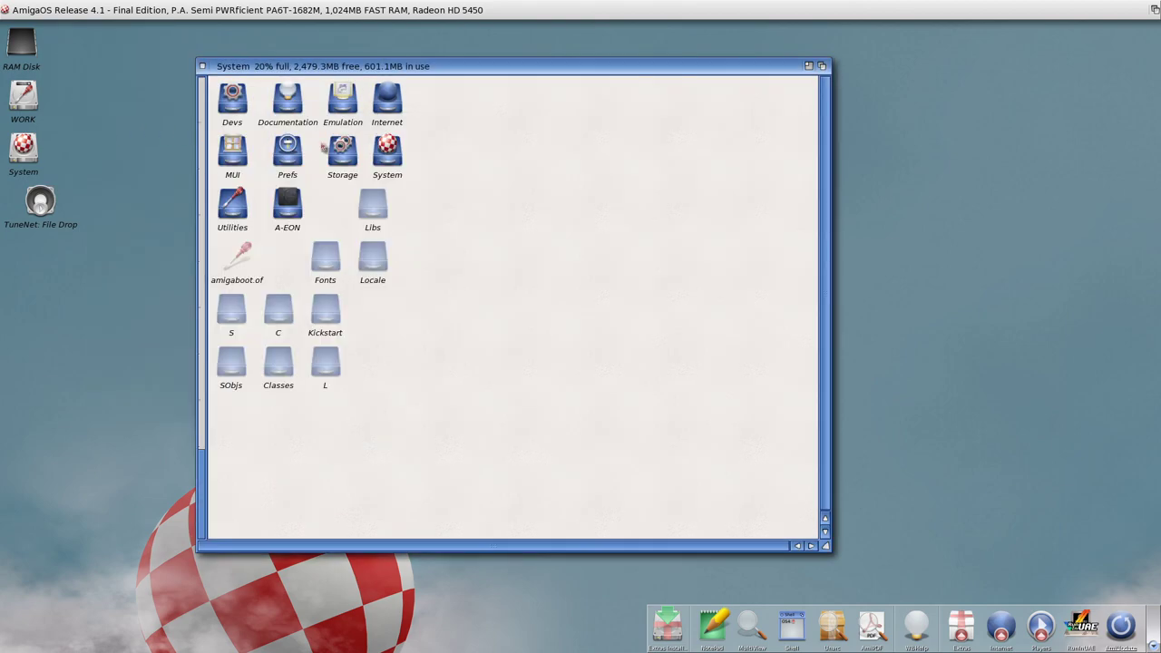
Step: Open the System volume's Internet drawer, enlarge its window and check the Connections drawer inside it
double_click(379, 107)
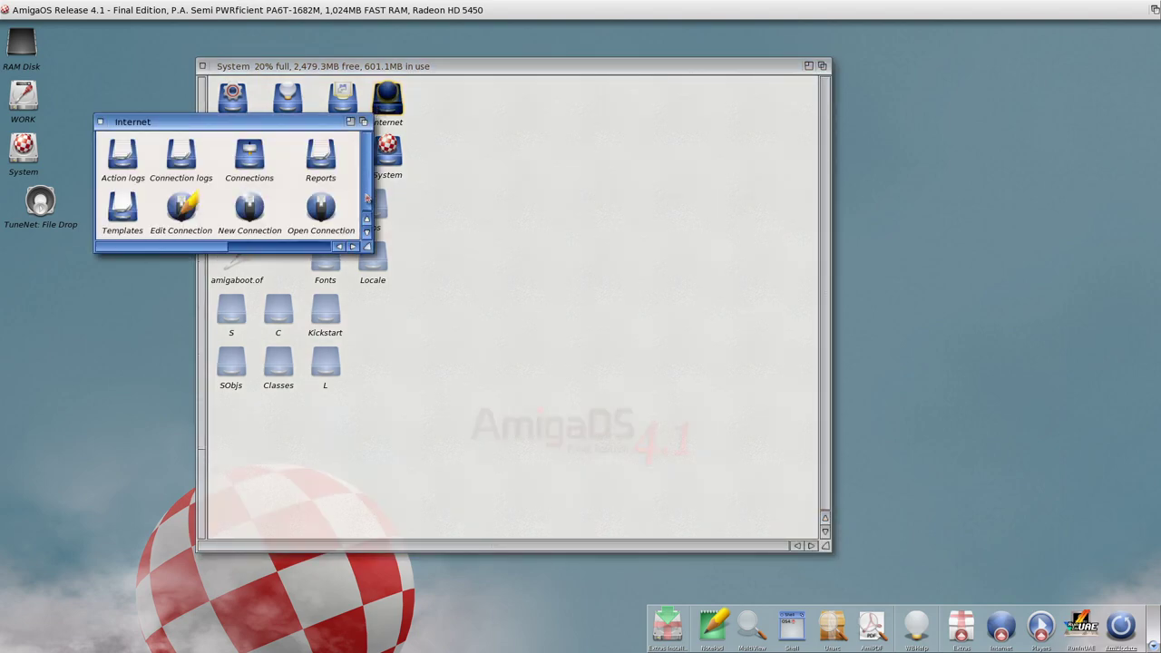
left_click_drag(367, 249, 652, 413)
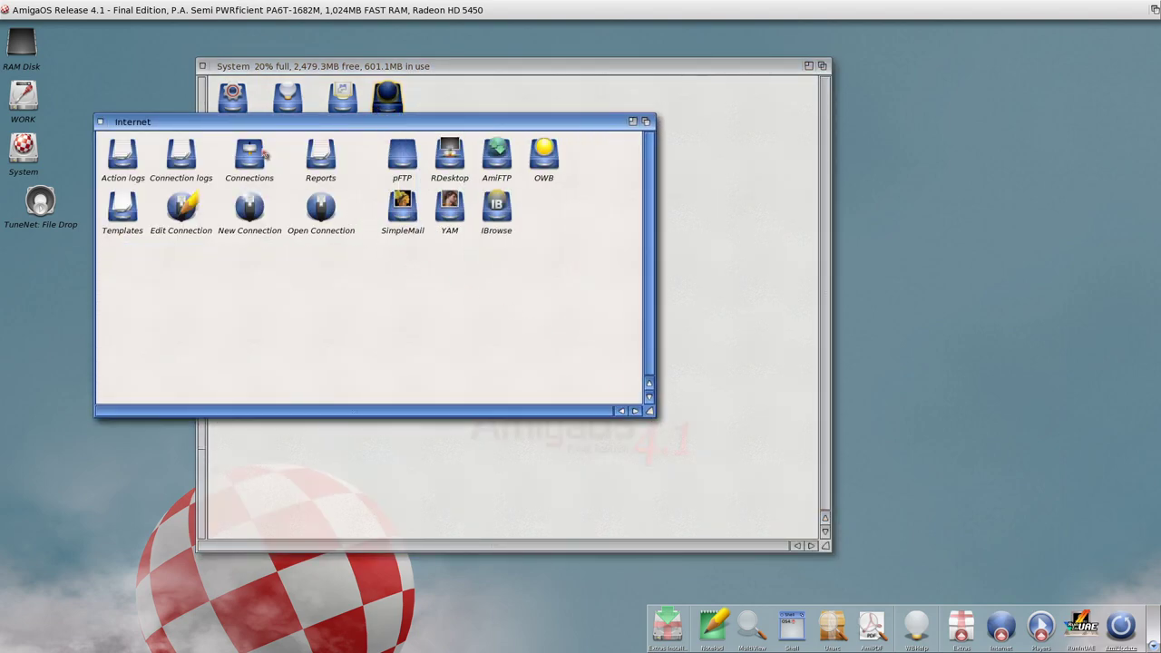
double_click(259, 154)
left_click(103, 141)
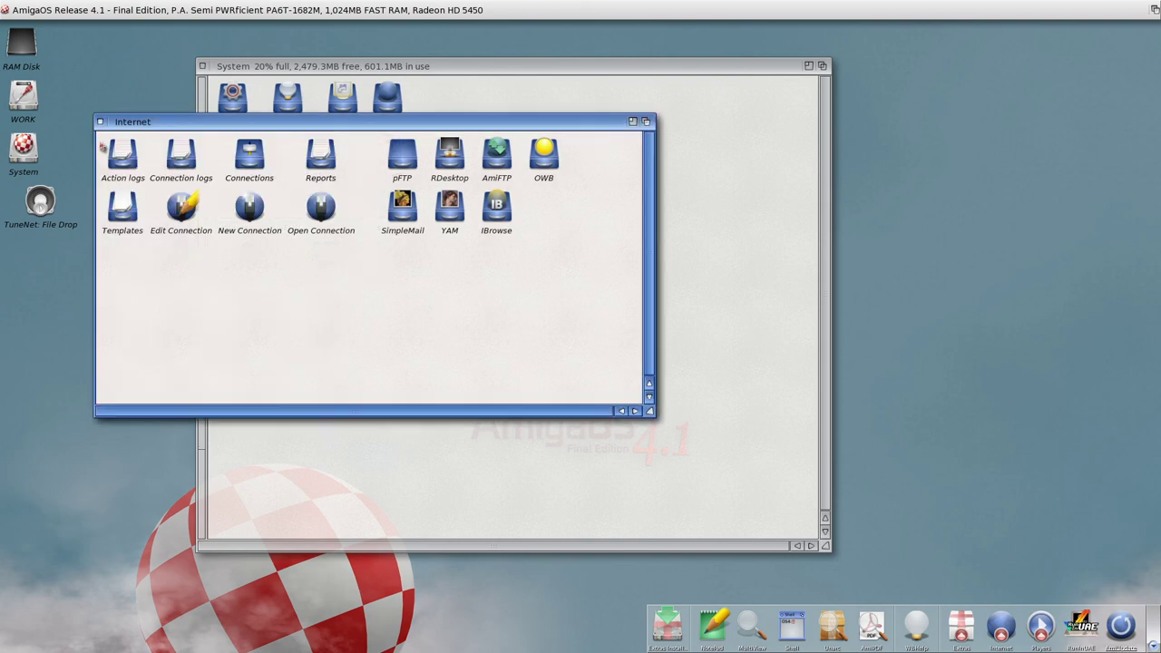
Step: Run Open Connection, view the parent of its Connections drawer, cancel the file requester and close the Internet drawer
double_click(325, 221)
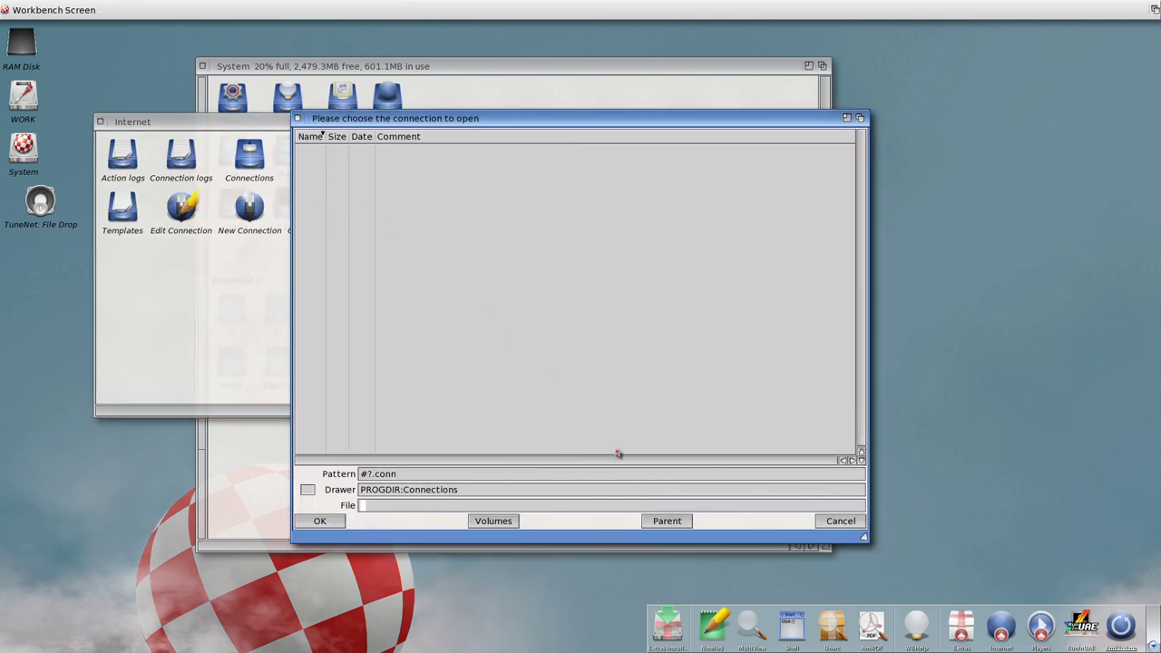
left_click(667, 524)
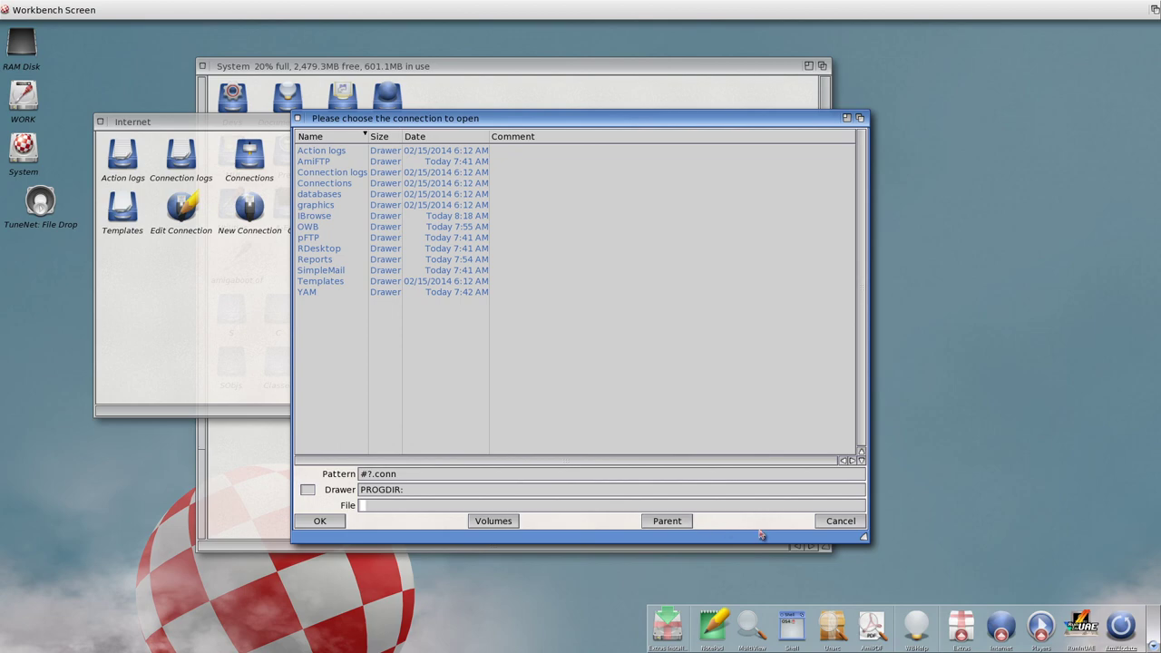
left_click(834, 521)
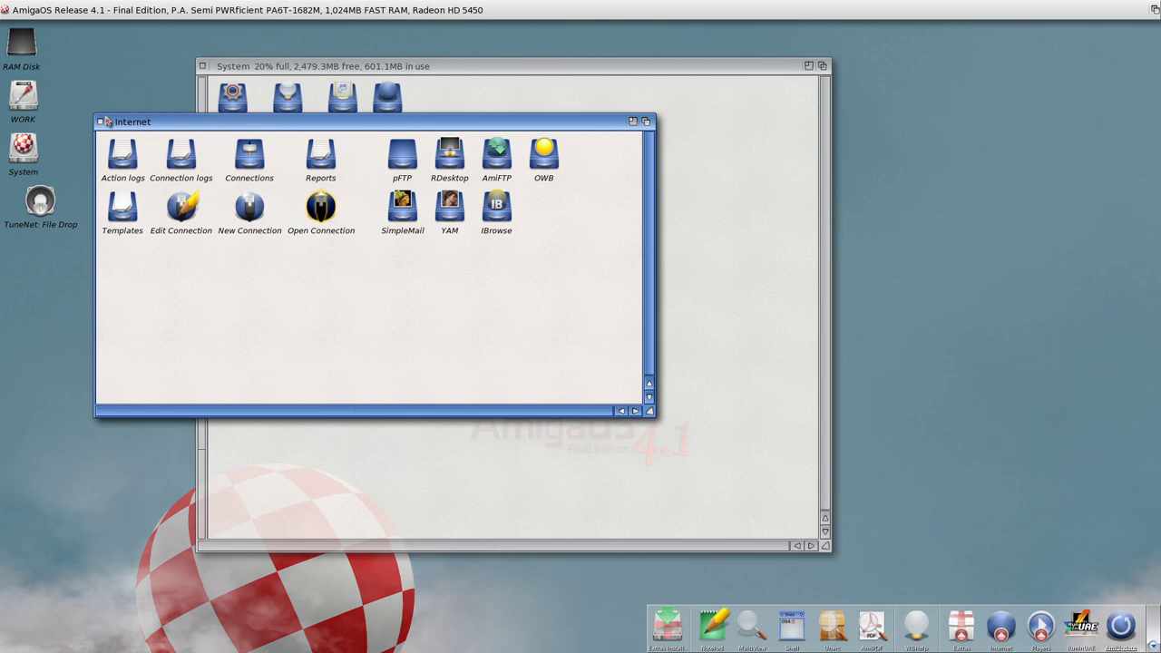
left_click(107, 121)
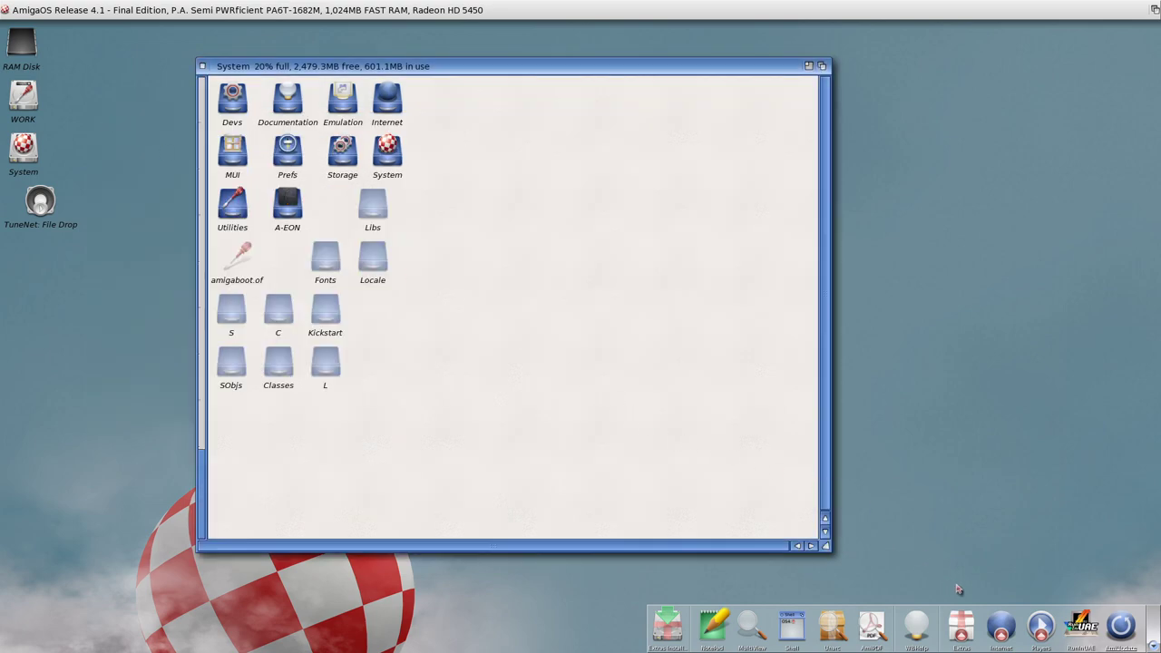
Step: Launch IBrowse, try to load the Amigaworld bookmark, dismiss the error and read the About IBrowse page
left_click(1001, 626)
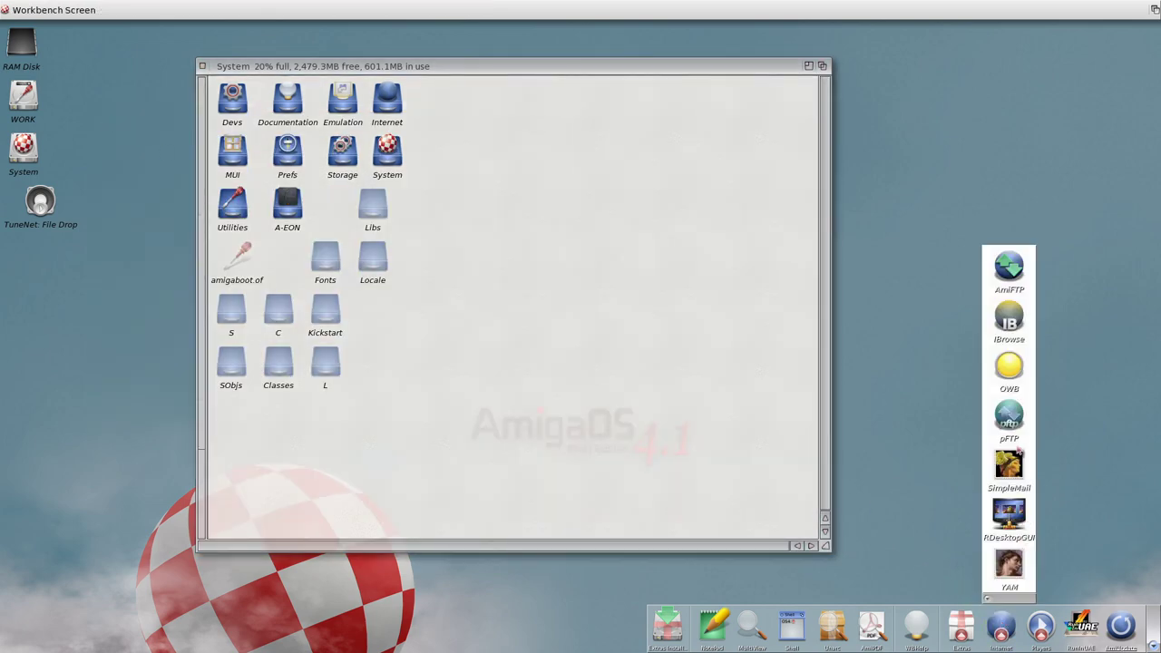
left_click(1011, 318)
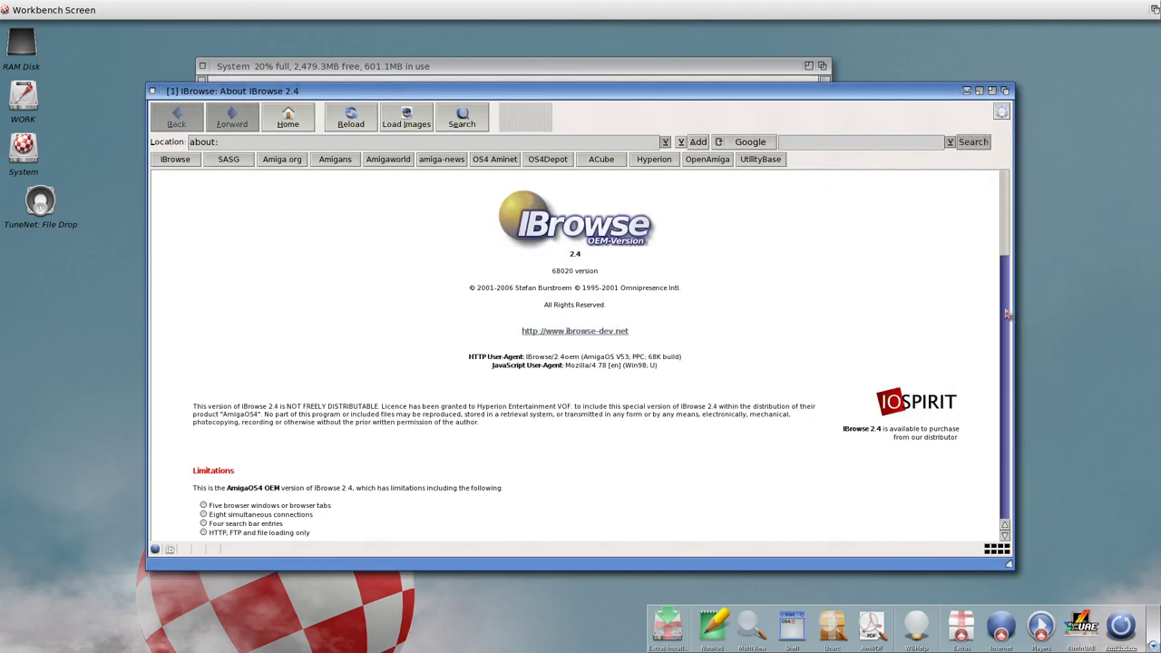
left_click(384, 161)
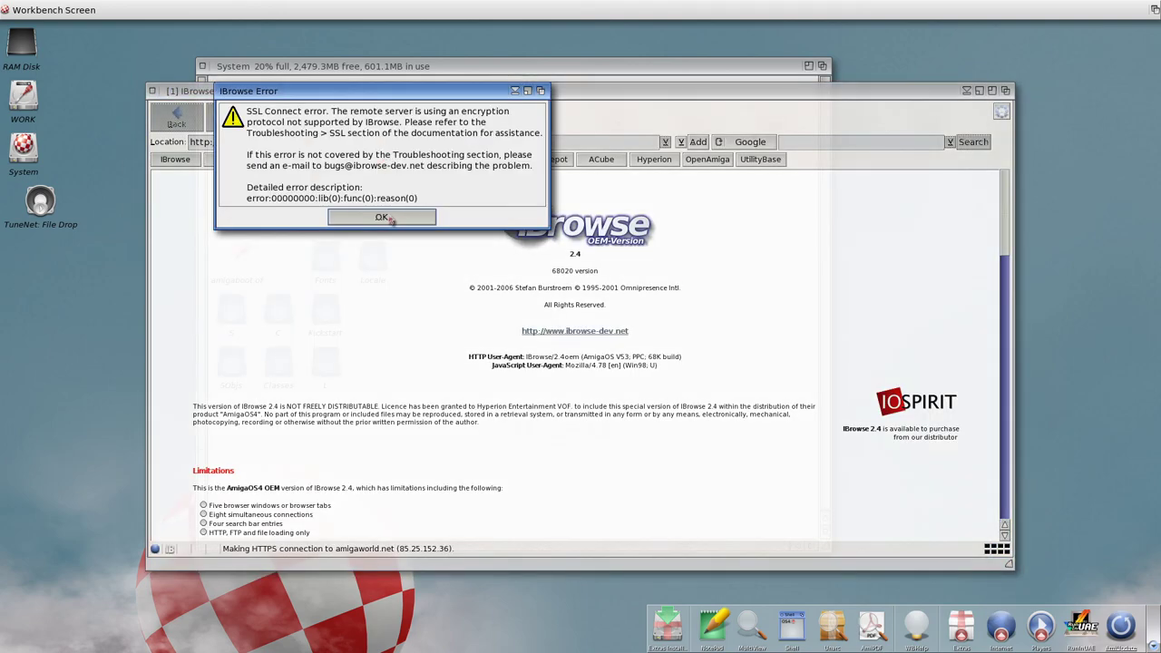
left_click(390, 219)
scroll(389, 222, "down", 3)
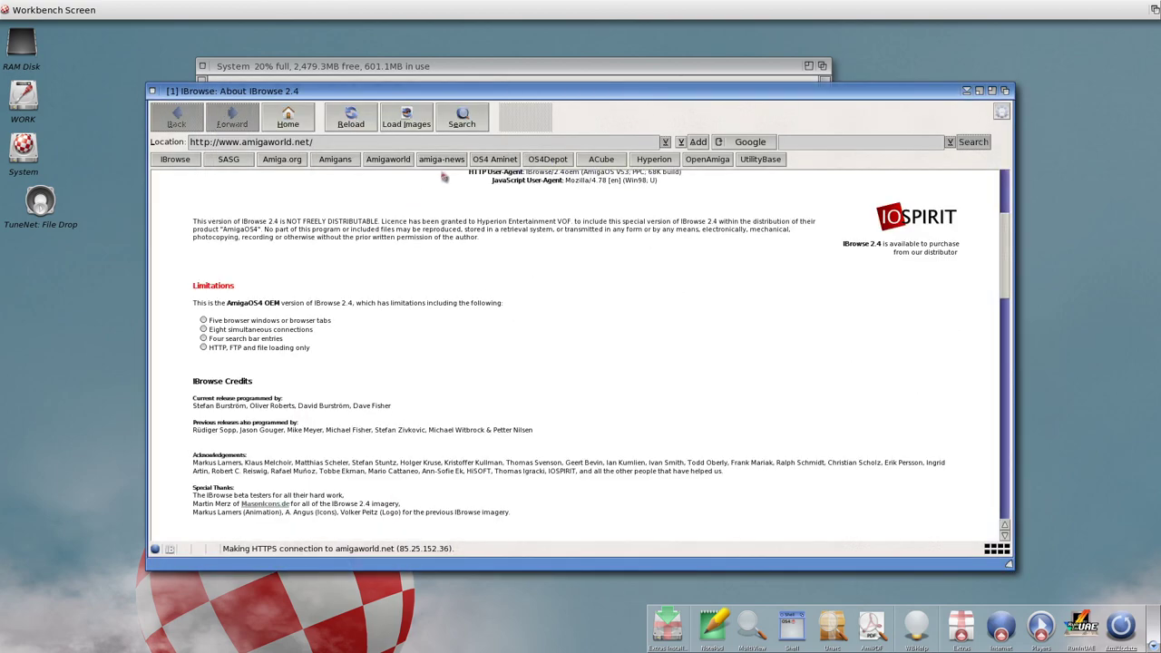
Step: Visit the OS4 Aminet and OS4Depot bookmarks and move the browser window up towards the screen's corner
left_click(488, 166)
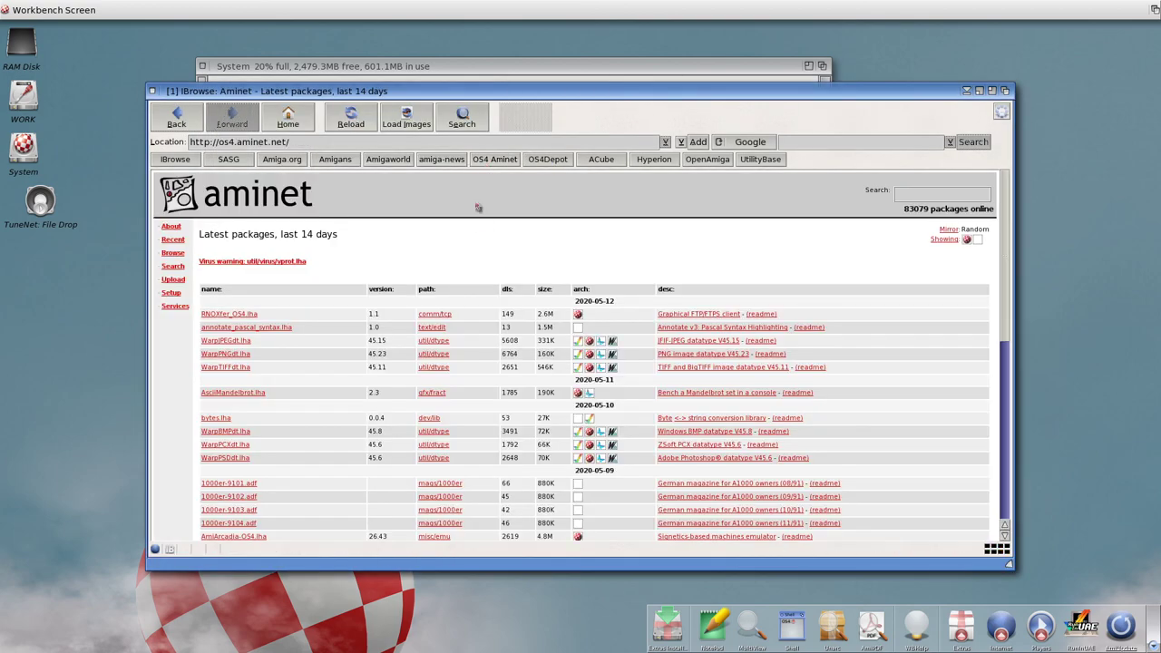
left_click(548, 163)
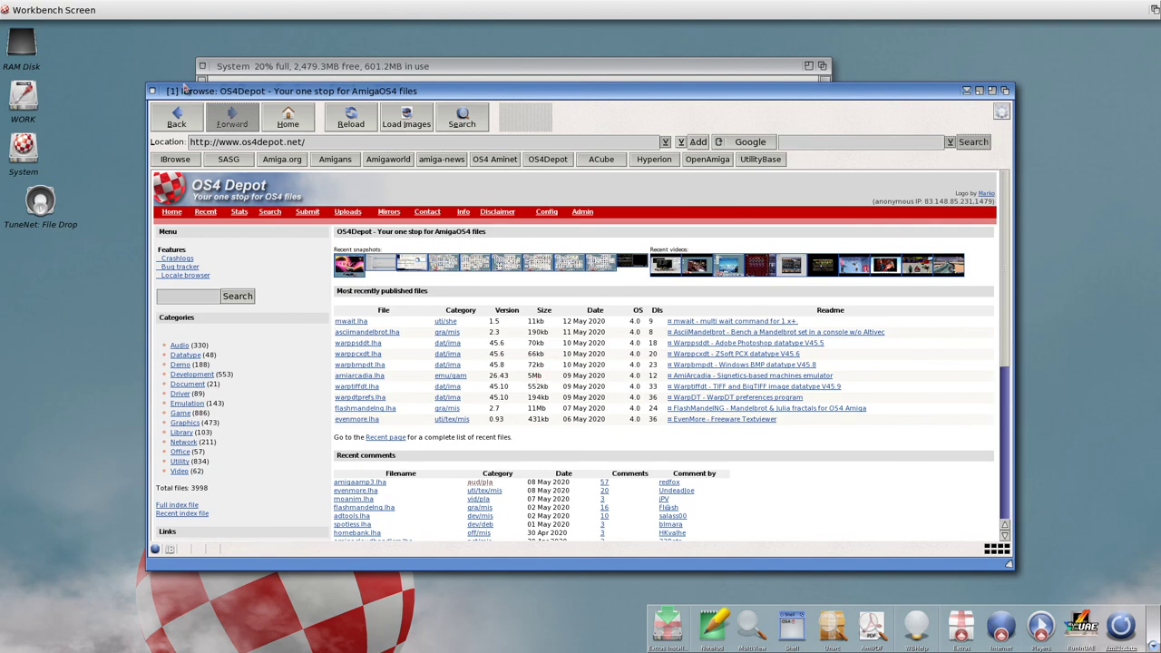
left_click_drag(200, 93, 141, 27)
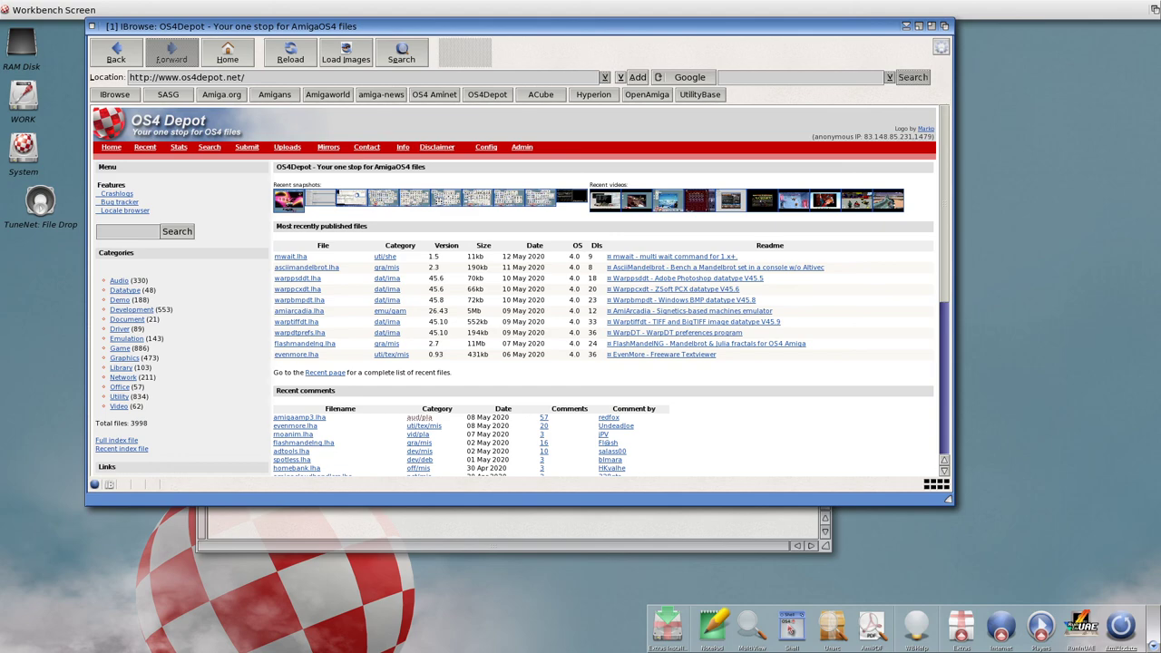
Step: Open a Shell and write "AmigaOS 4.1 Final Edition. Running on AmigaOne X1000", followed by the YouTube channel link and "Subscribe!!!"
left_click(791, 626)
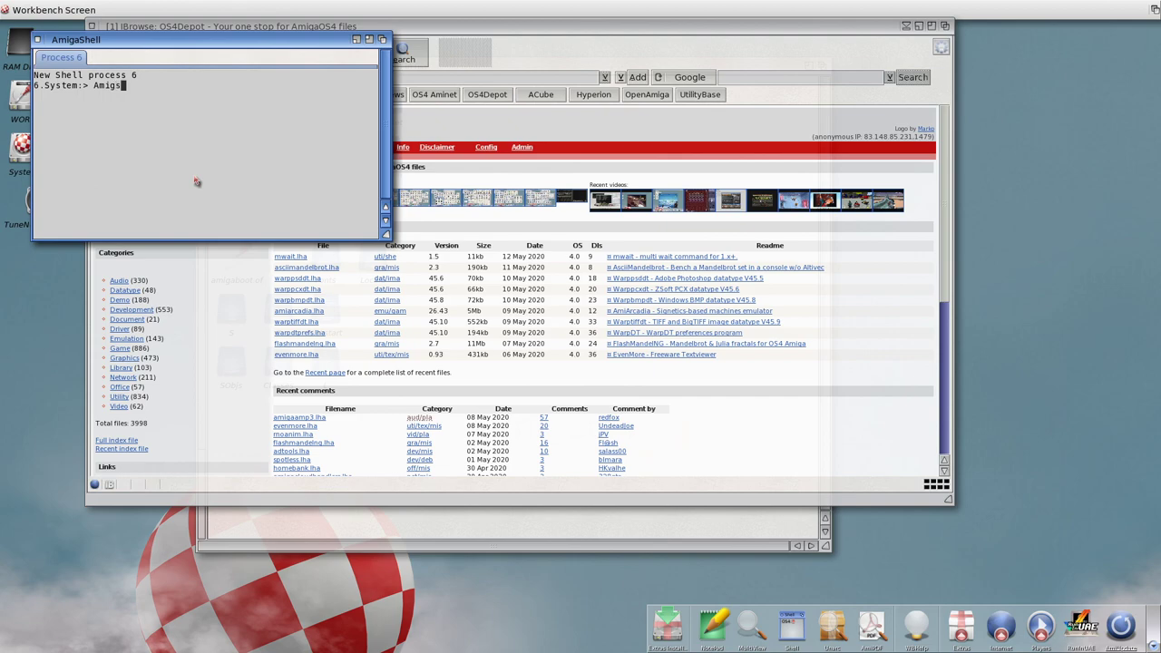
type("AmigaOS 4.1 Final Edition/. Running on AmigaOn")
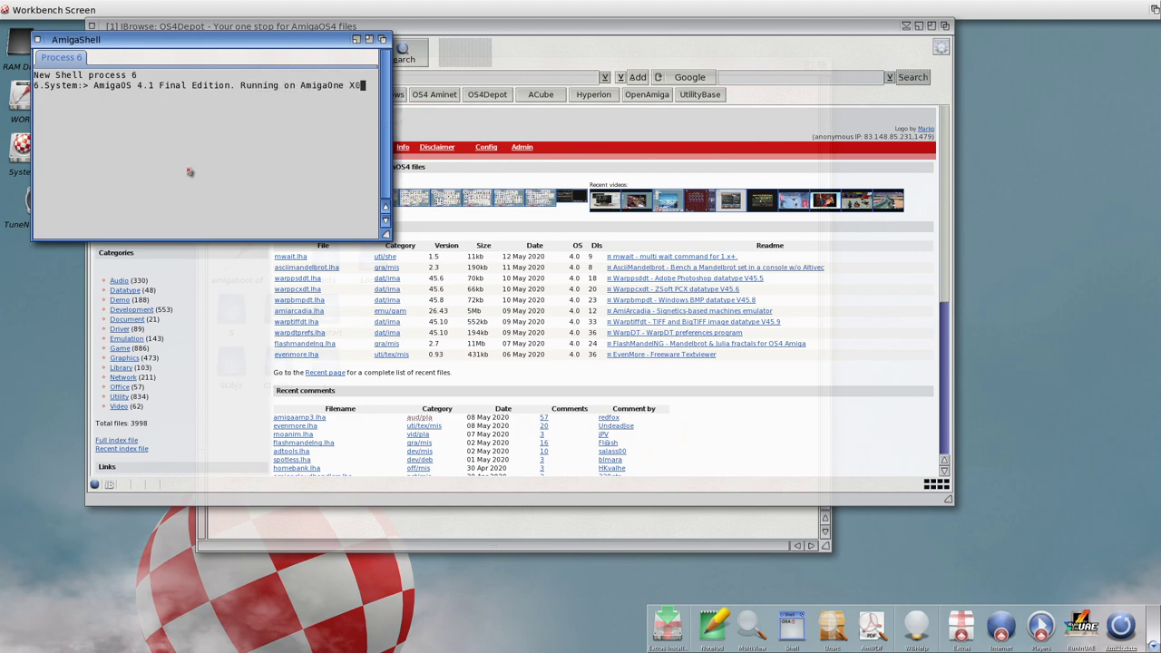
type("e X1000https://youtube.com/hiru")
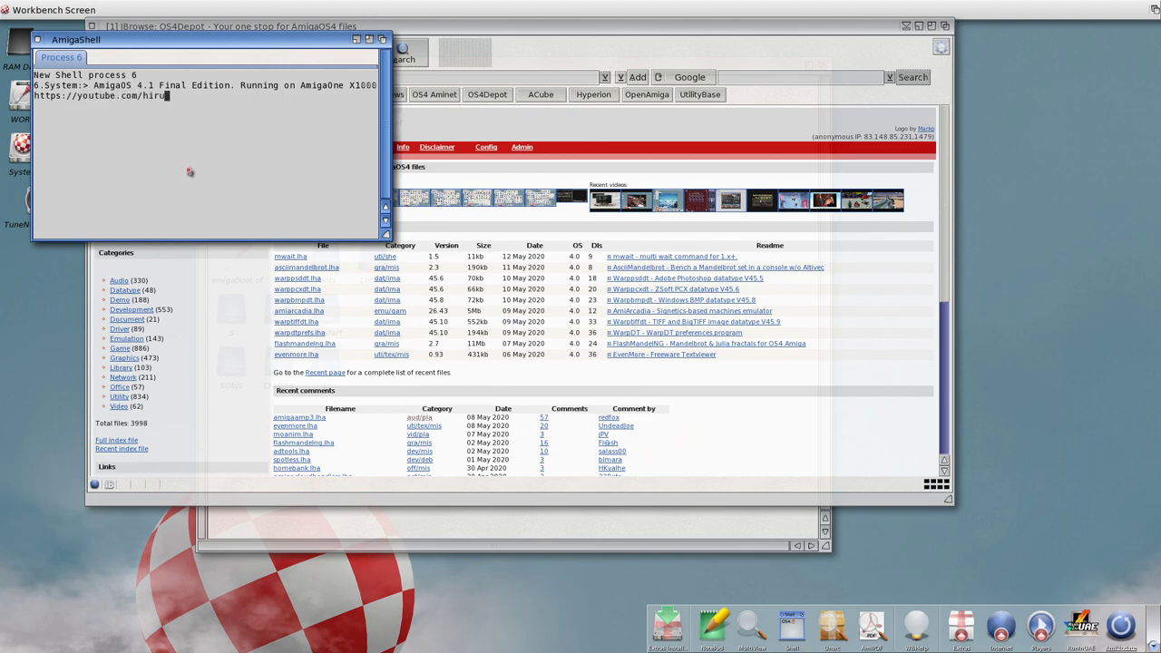
type("dov  Subscribe!!!")
Step: Try to load the Hyperion bookmark in IBrowse, dismiss the error and close the browser
left_click(490, 325)
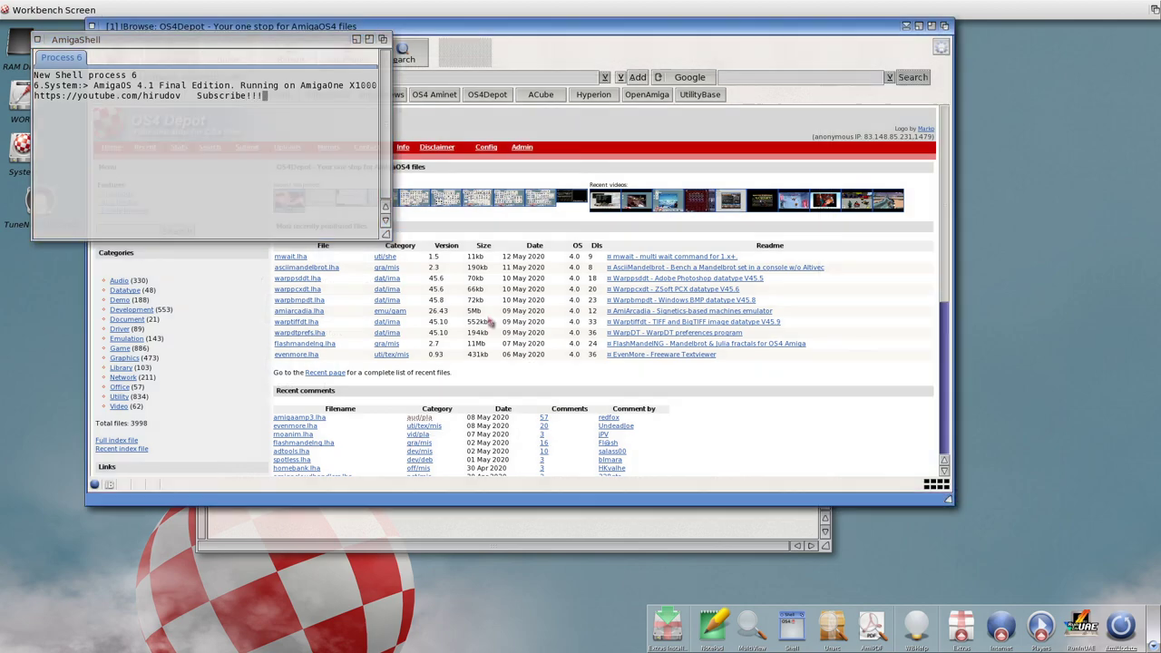
left_click(585, 97)
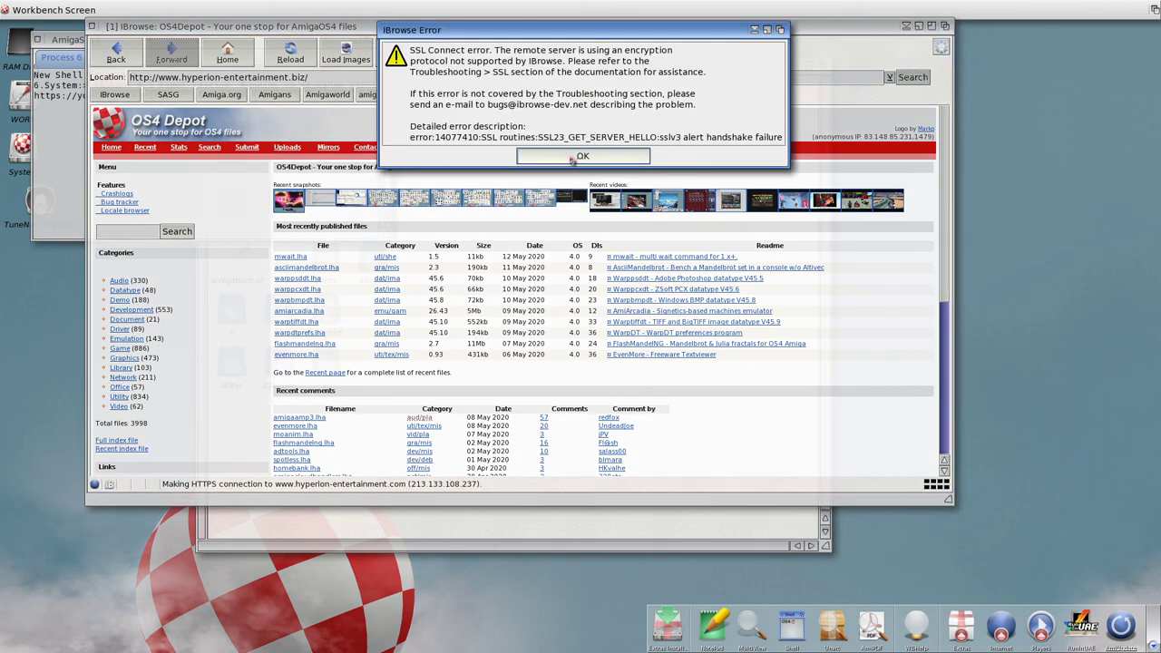
left_click(574, 158)
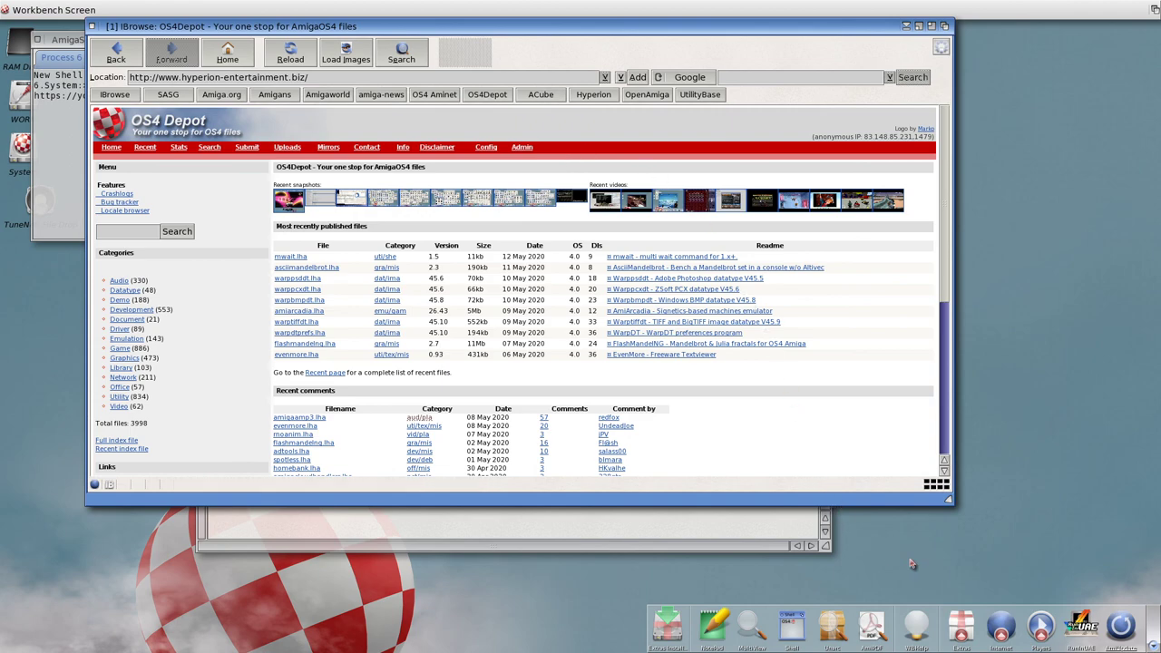
left_click(96, 29)
left_click(36, 59)
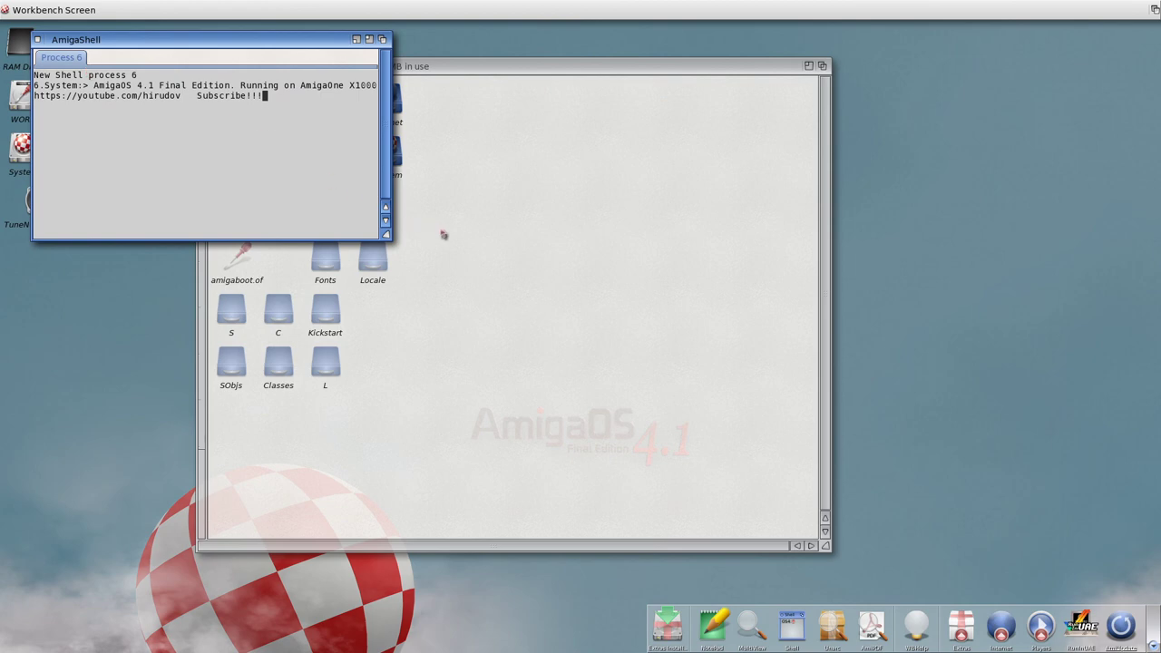
Step: Open the System drawer on the System volume, enlarge its window, run DiskImageGUI and close it after viewing its device list
left_click(524, 261)
double_click(388, 154)
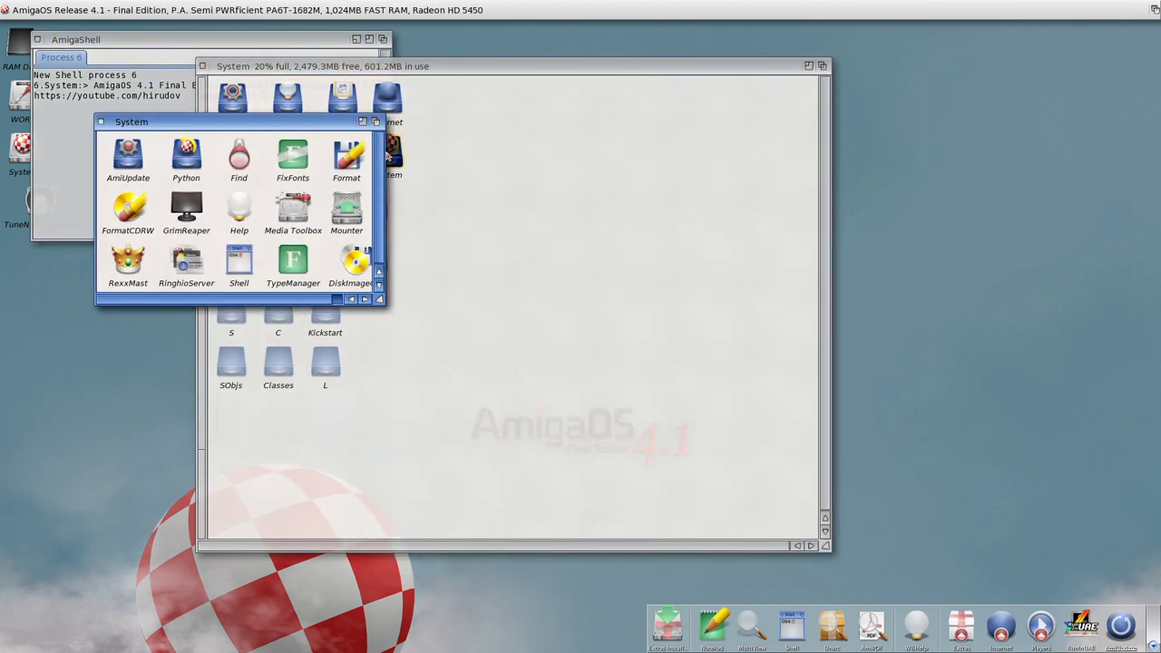
left_click_drag(381, 300, 561, 358)
double_click(360, 261)
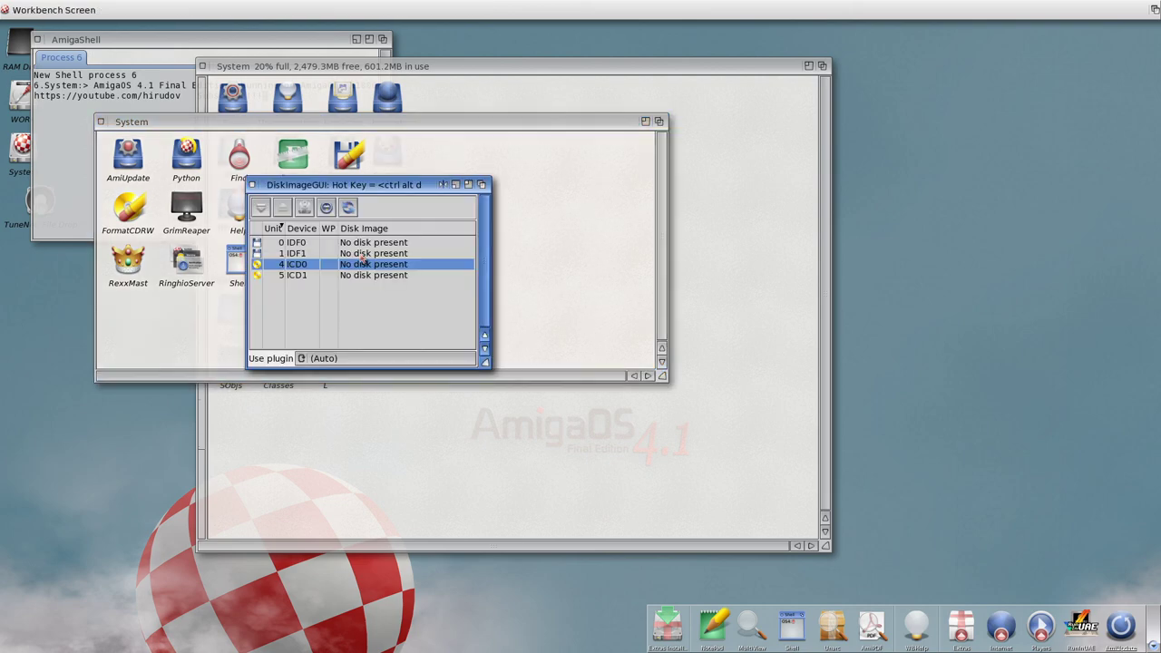
left_click(255, 184)
Step: View the Python drawer and its Lib drawer inside System, closing all three drawer windows
double_click(186, 156)
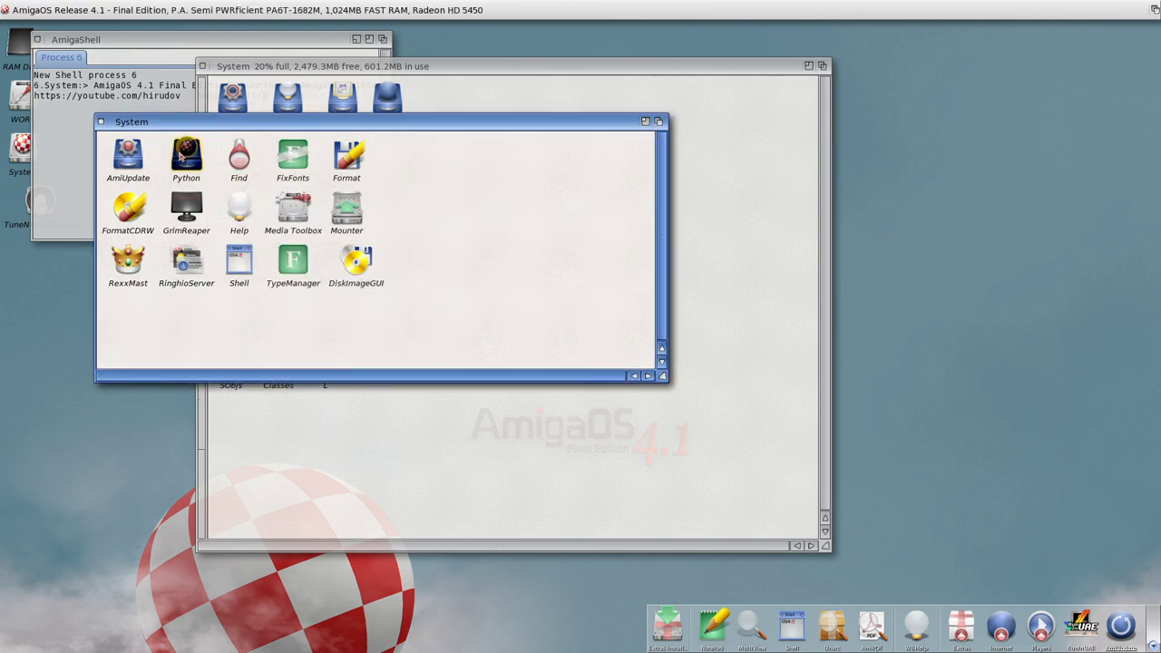
double_click(127, 171)
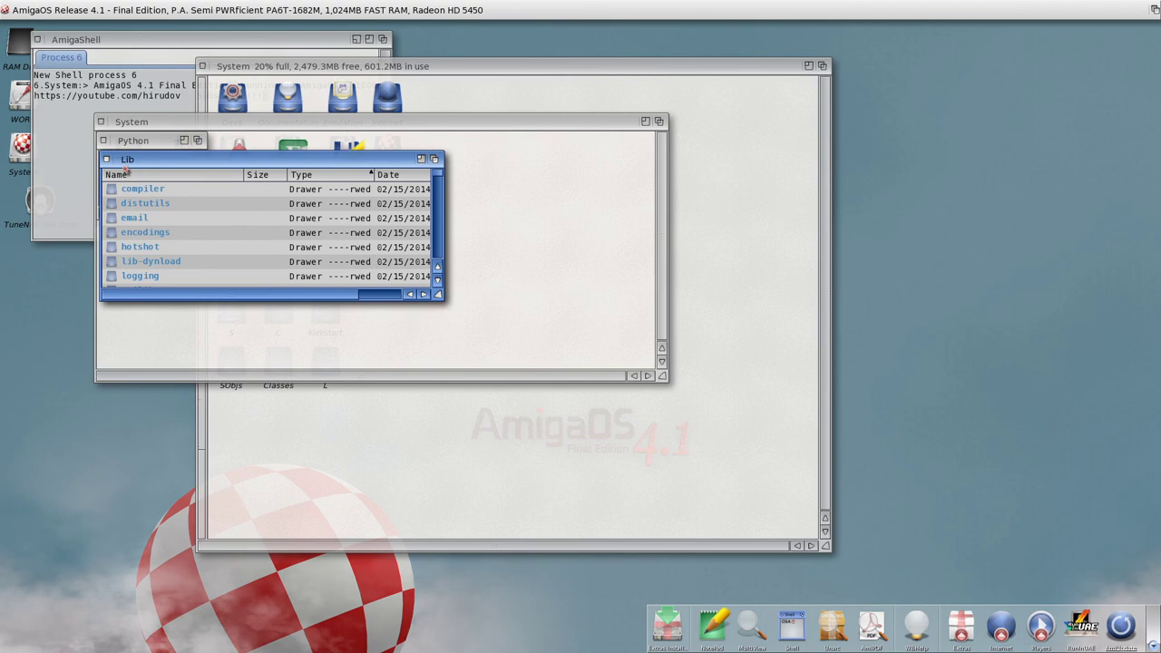
left_click(107, 159)
left_click(102, 140)
left_click(100, 121)
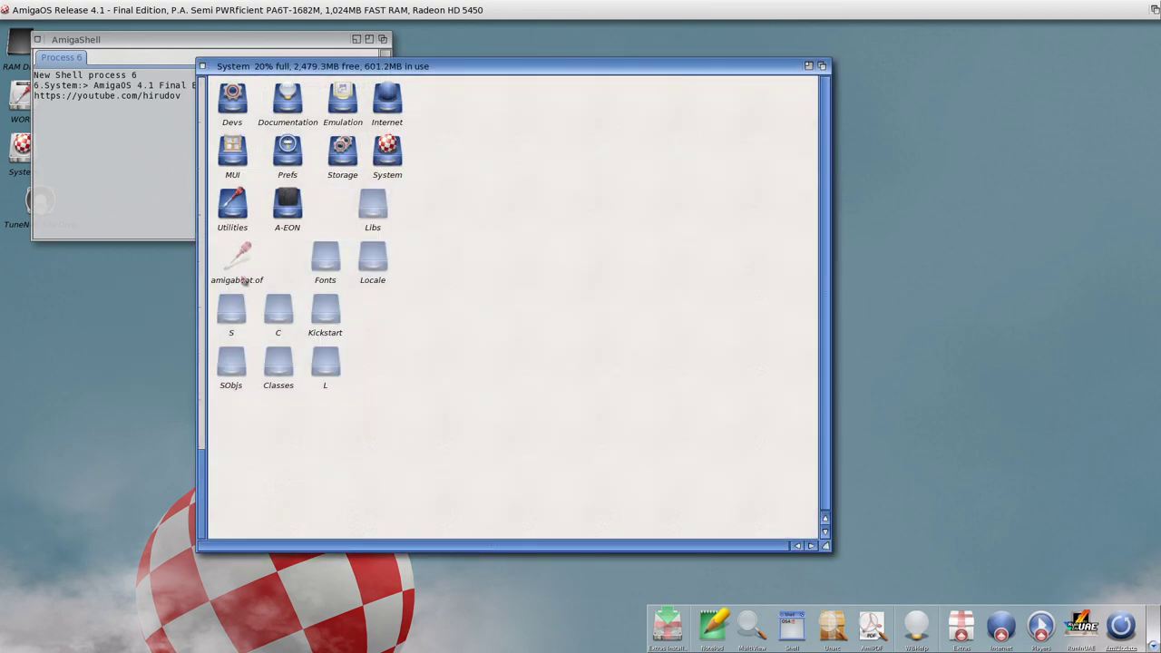
Step: Open the System volume's Kickstart drawer, enlarge it, look through its modules and close it
double_click(317, 317)
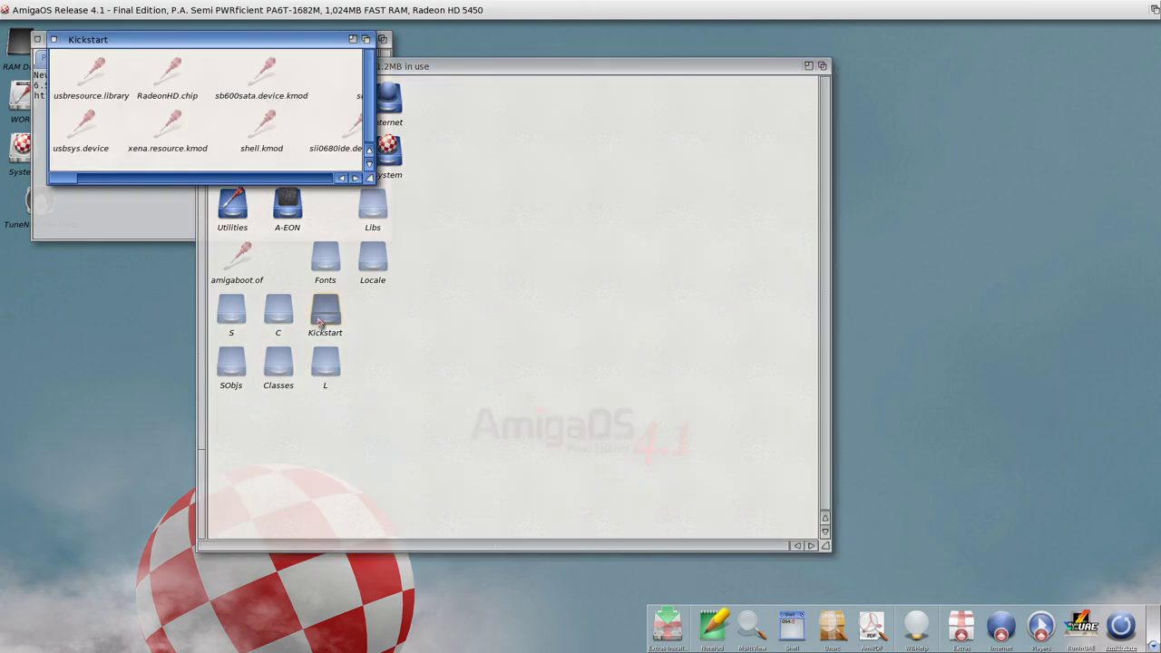
left_click_drag(369, 177, 1009, 381)
left_click_drag(536, 381, 967, 397)
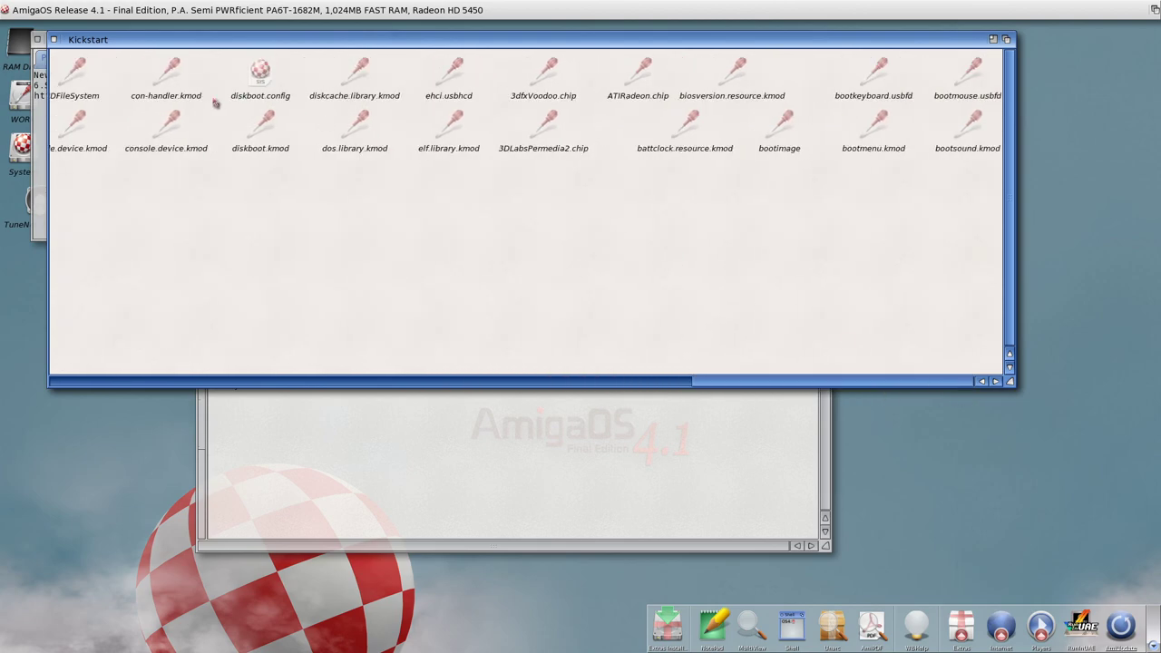
left_click(54, 39)
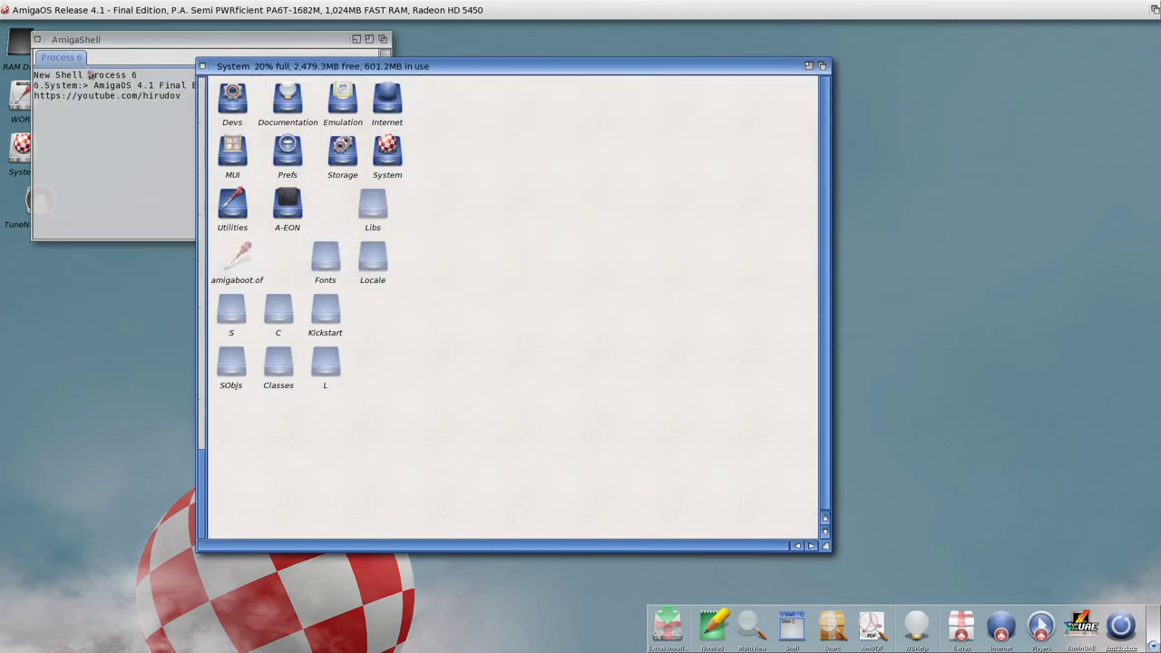
Step: Open the System volume's Libs drawer, view its library files and close the drawer window
double_click(369, 211)
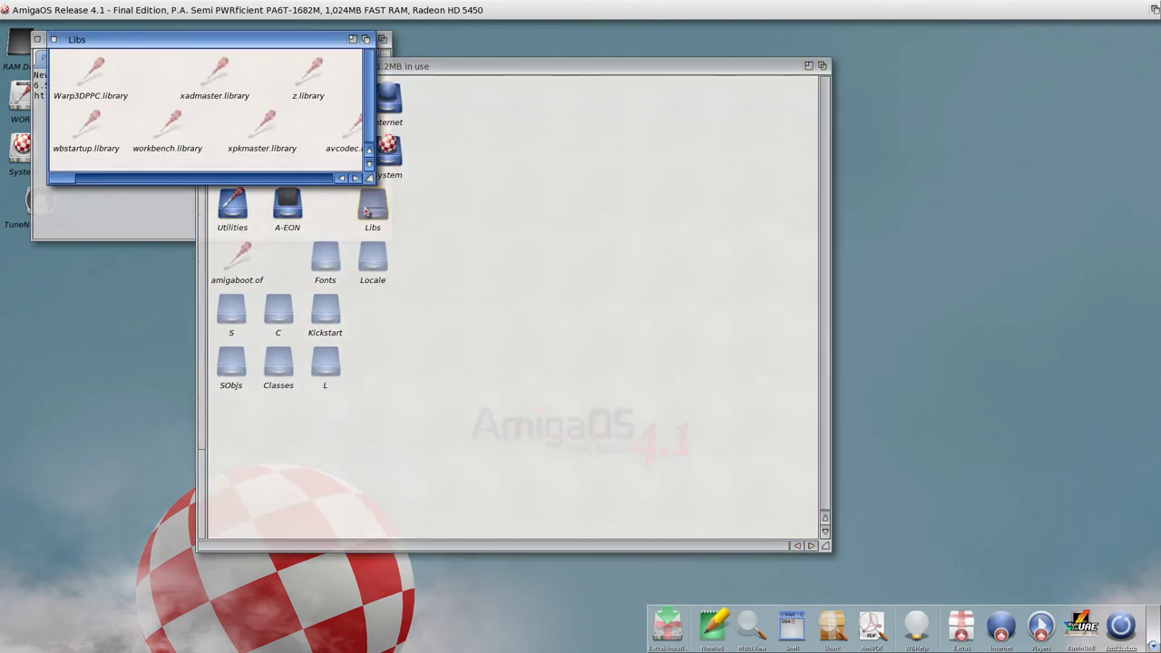
left_click(55, 39)
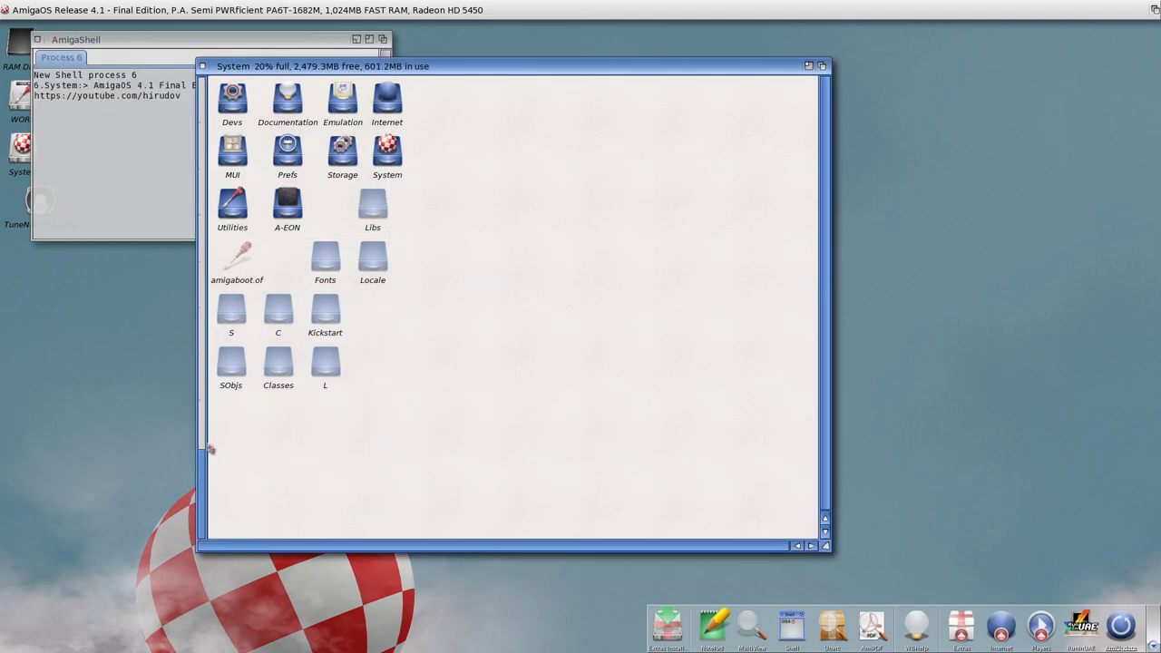
Step: Clear the existing text at the AmigaShell prompt and enter "Thanks for watchig" in its place
left_click(137, 163)
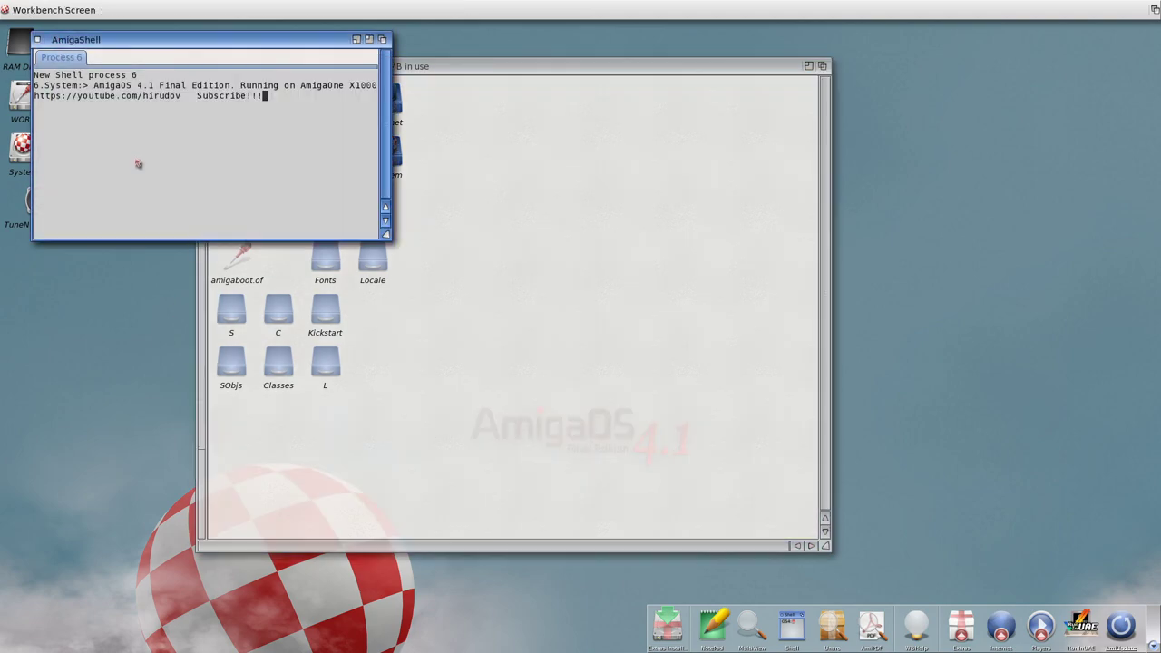
key("ctrl+x")
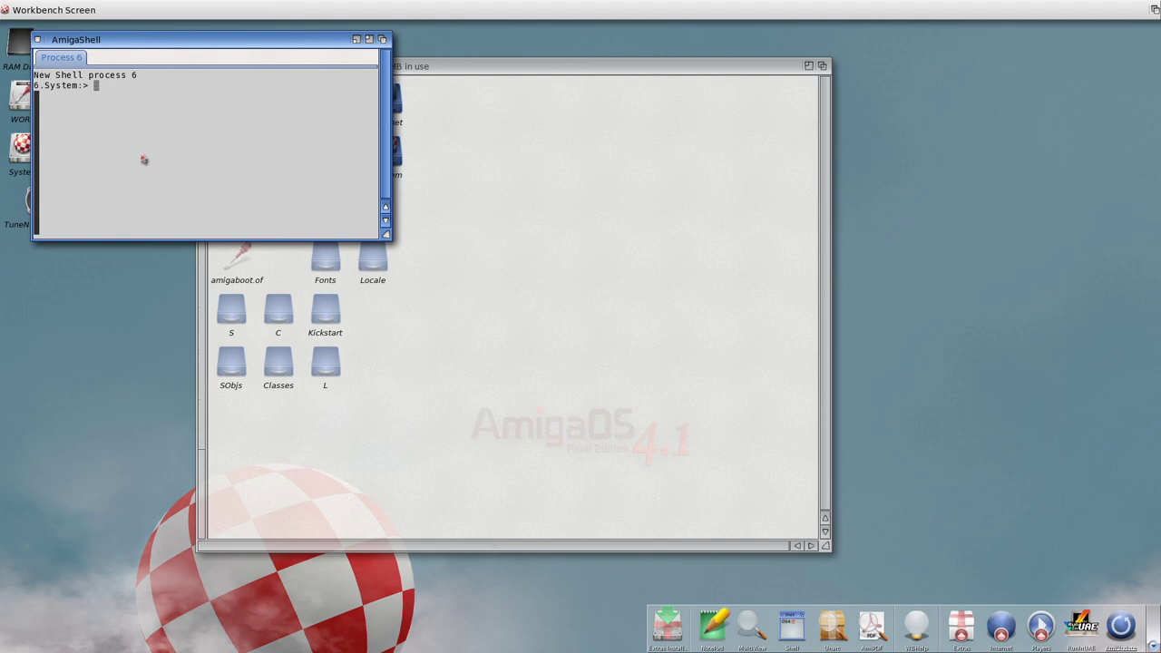
type("Thank")
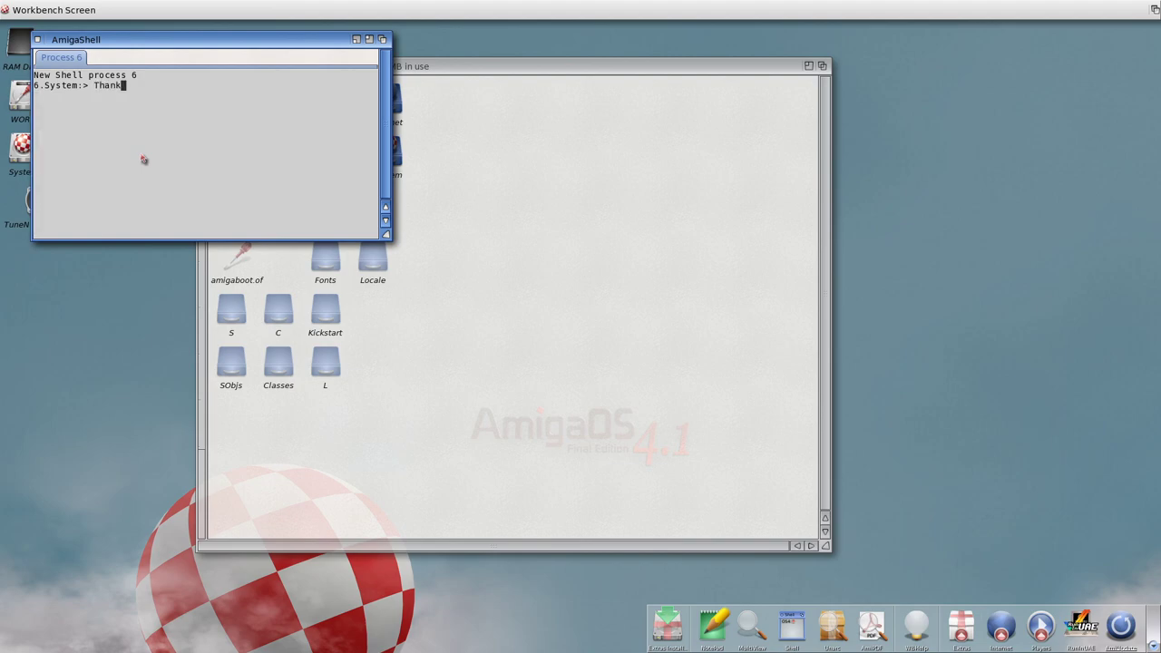
type("s for watchig")
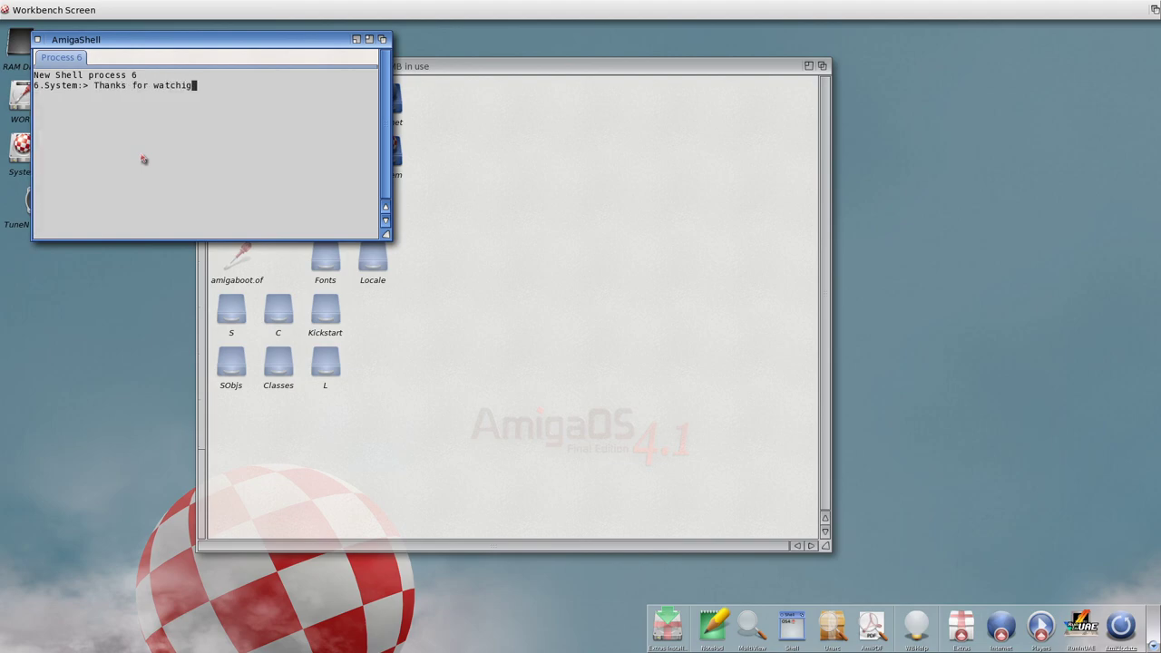